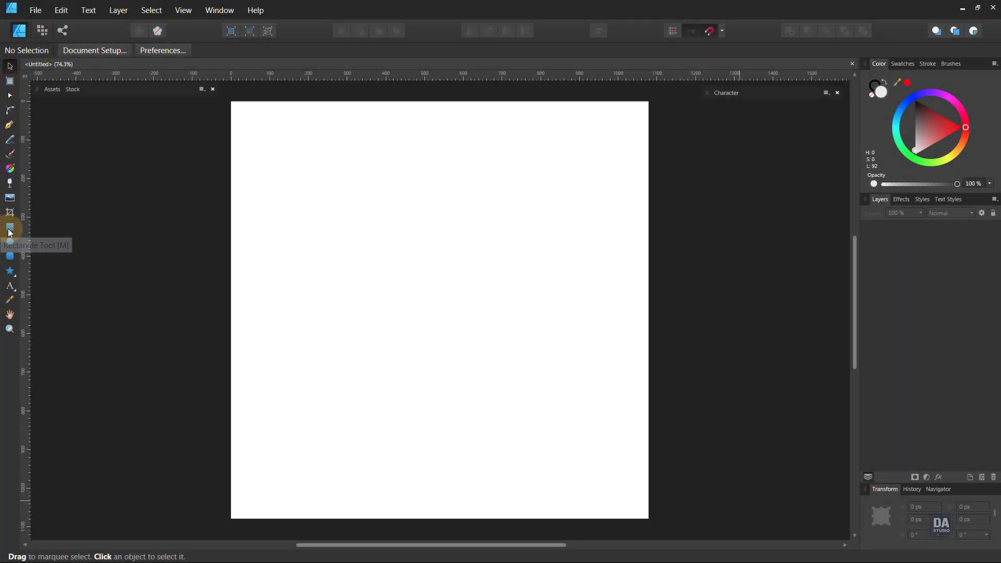
Draw a 1080×1080 rectangle over the whole page, fill it tan-brown, and lock it.
{"action": "left_click", "coordinate": [9, 228]}
{"action": "left_click_drag", "start_coordinate": [232, 102], "coordinate": [649, 518]}
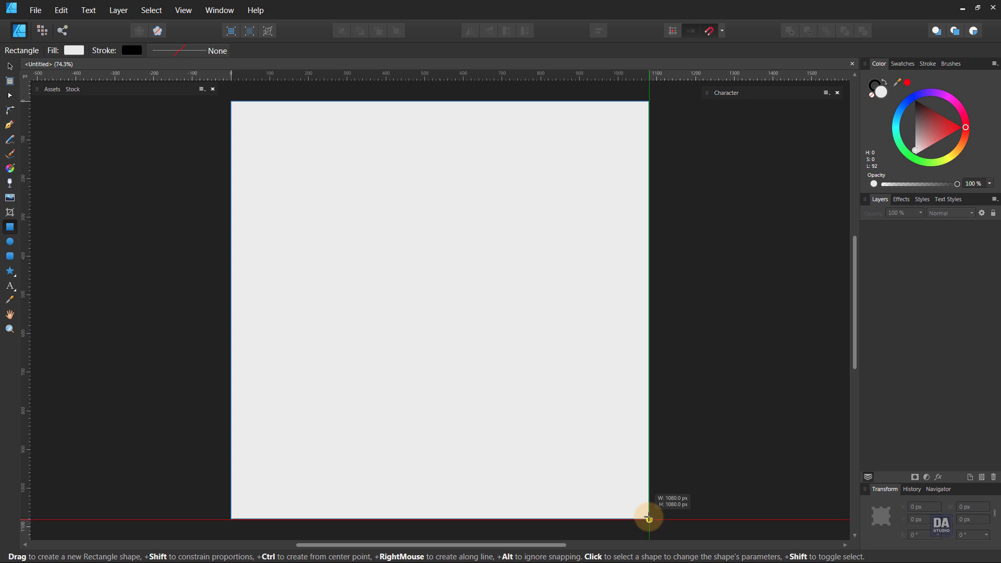
{"action": "left_click", "coordinate": [914, 159]}
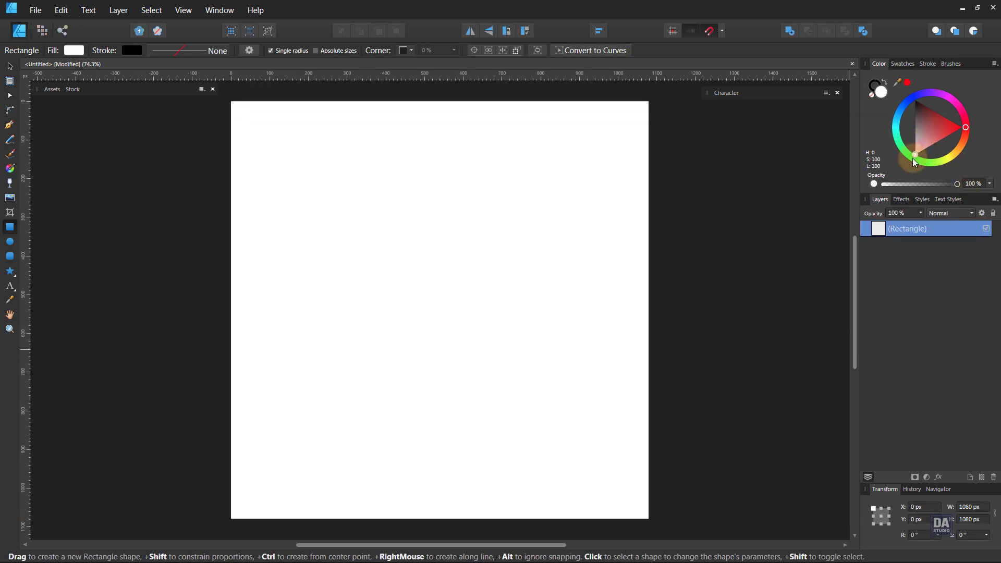
{"action": "mouse_move", "coordinate": [914, 162]}
{"action": "left_mouse_down"}
{"action": "mouse_move", "coordinate": [931, 139]}
{"action": "mouse_move", "coordinate": [966, 151]}
{"action": "mouse_move", "coordinate": [915, 145]}
{"action": "mouse_move", "coordinate": [933, 138]}
{"action": "mouse_move", "coordinate": [928, 130]}
{"action": "left_mouse_up"}
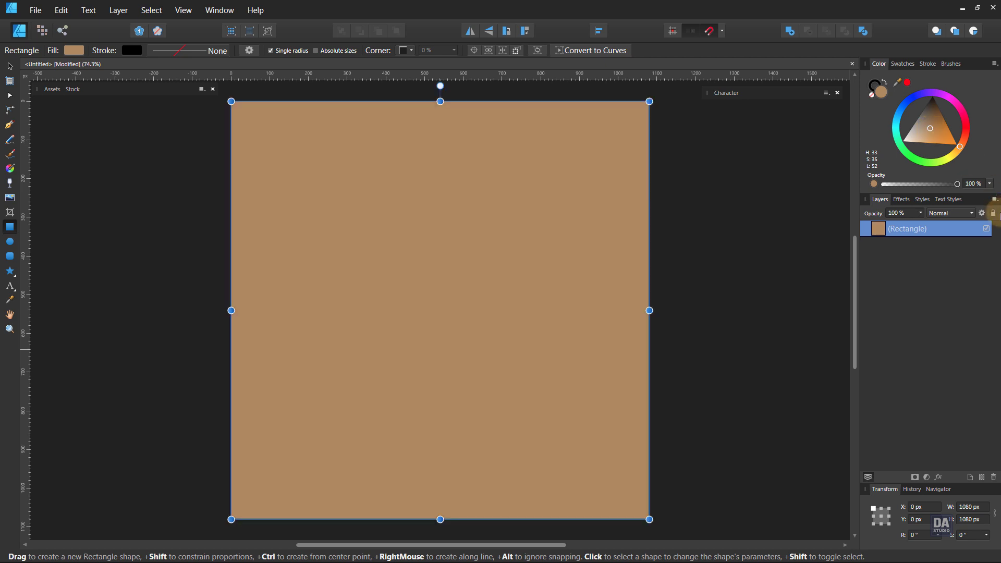
{"action": "left_click", "coordinate": [993, 213]}
{"action": "left_click", "coordinate": [737, 282]}
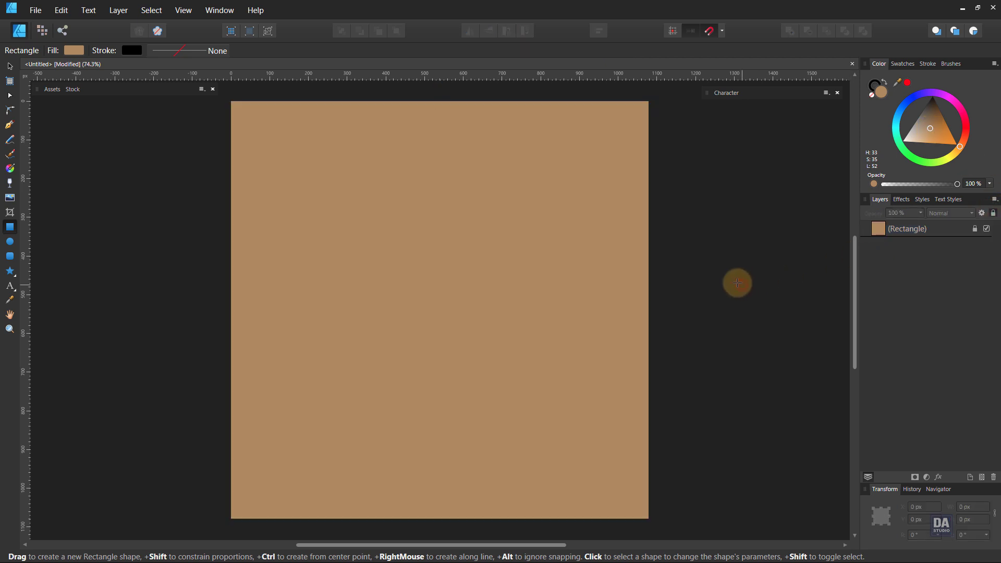
Draw a two-point horizontal line across the tan panel with the Pen tool.
{"action": "left_click", "coordinate": [10, 130]}
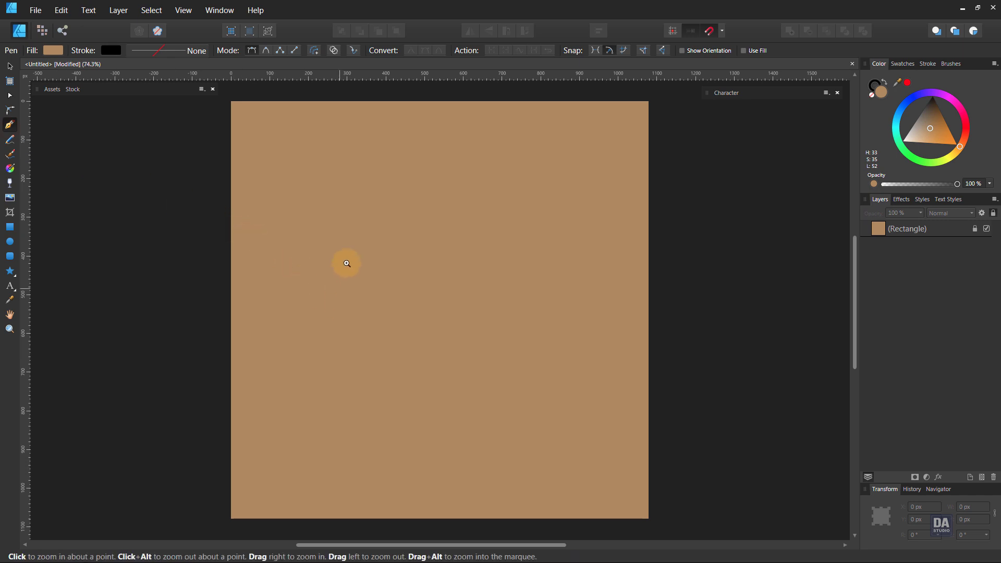
{"action": "left_click", "coordinate": [365, 257]}
{"action": "left_click", "coordinate": [497, 296], "text": "alt"}
{"action": "left_click", "coordinate": [223, 257]}
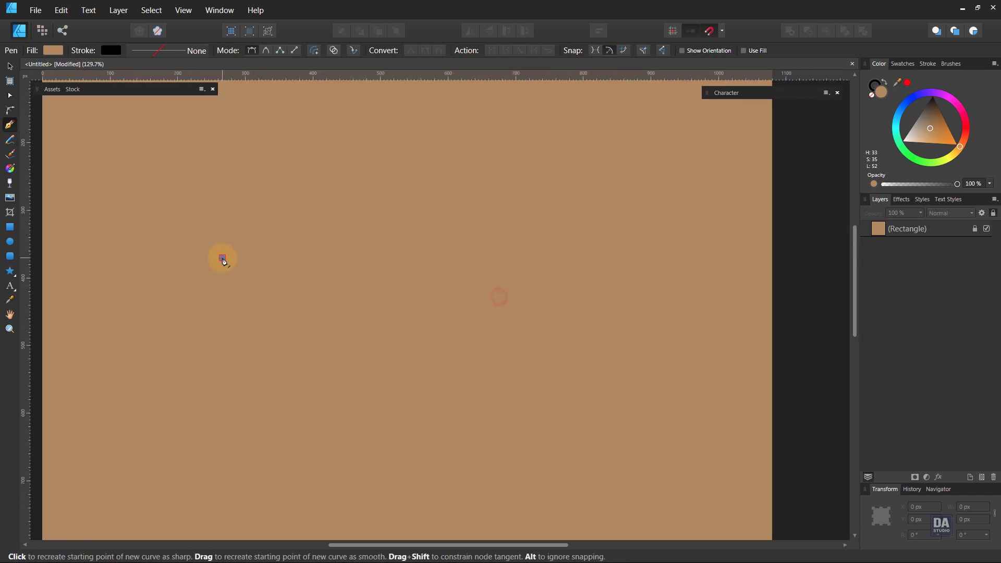
{"action": "left_click", "coordinate": [555, 269]}
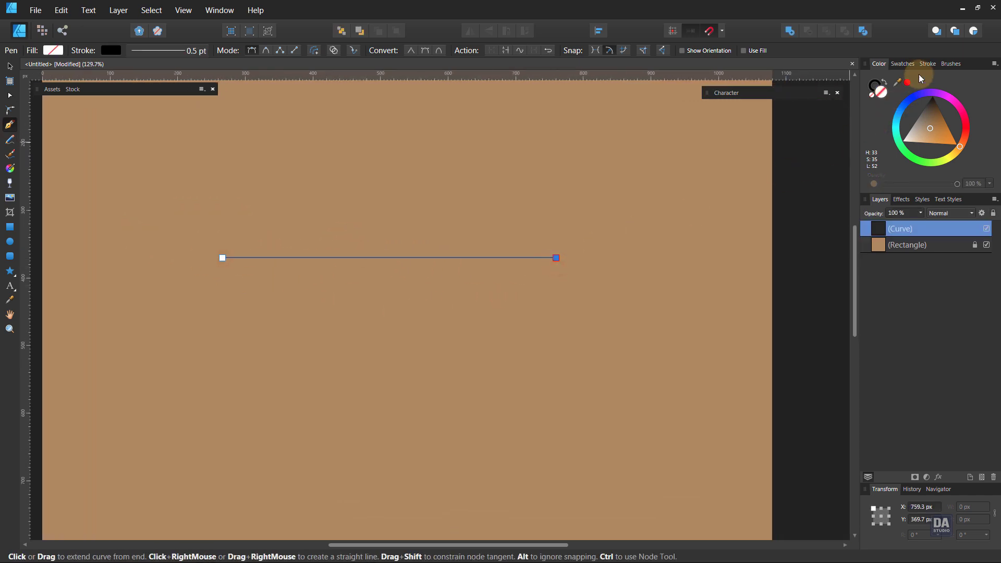
Style the line as a dashed stroke with dash 0/2 at 3 pt width.
{"action": "left_click", "coordinate": [928, 64]}
{"action": "scroll", "coordinate": [971, 96], "scroll_direction": "up", "scroll_amount": 1}
{"action": "scroll", "coordinate": [971, 96], "scroll_direction": "up", "scroll_amount": 2}
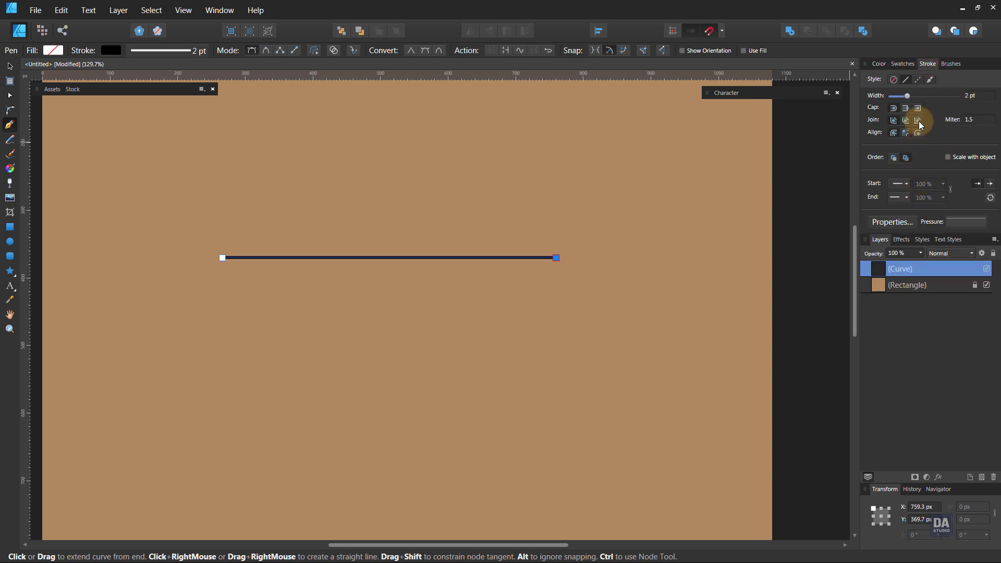
{"action": "left_click", "coordinate": [918, 83]}
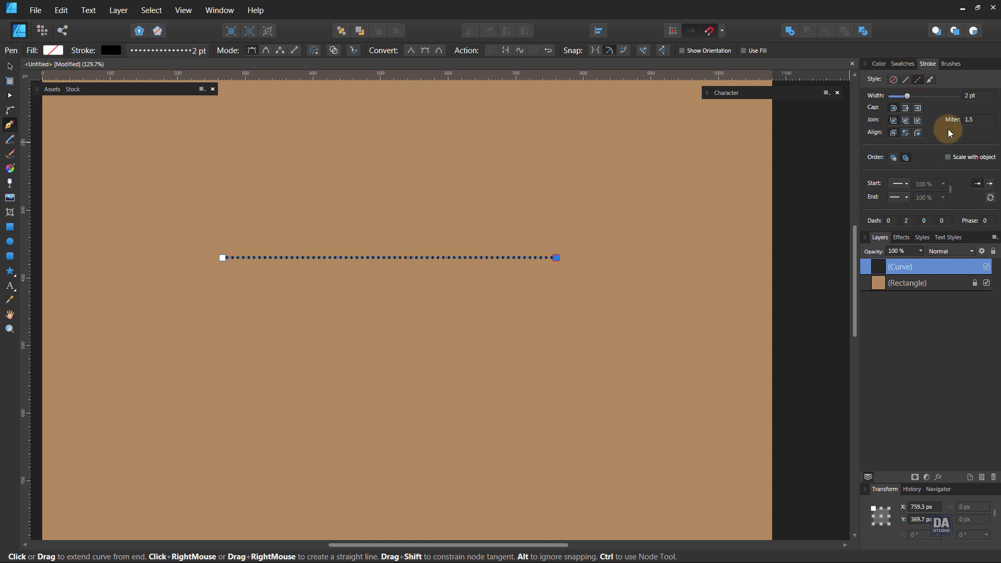
{"action": "type", "text": "3"}
{"action": "key", "text": "Return"}
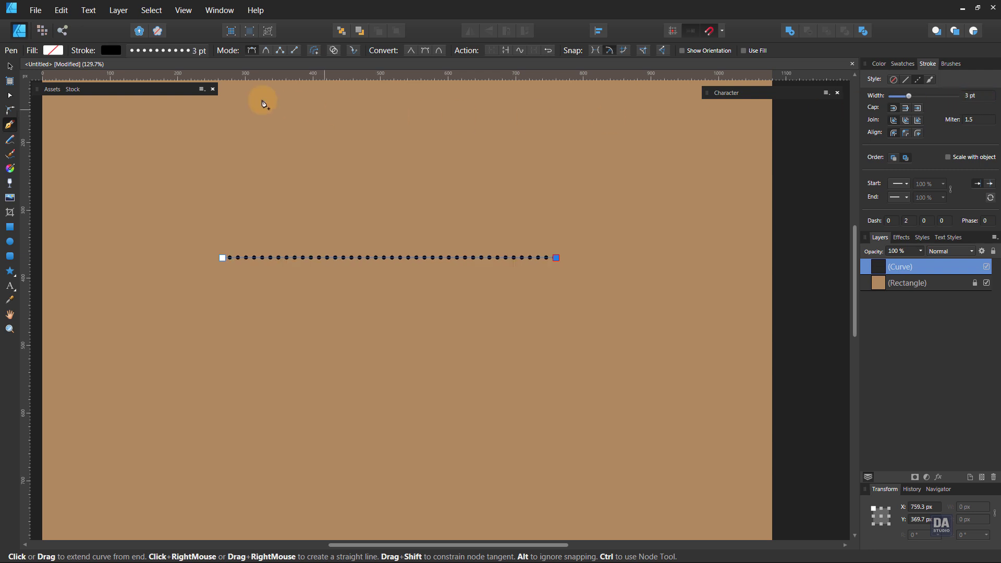
{"action": "left_click", "coordinate": [9, 66]}
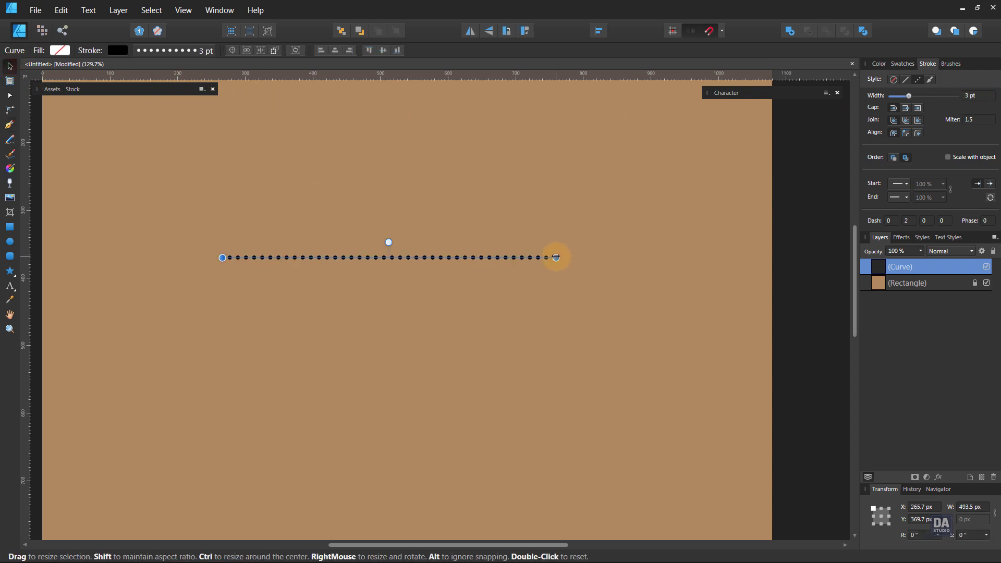
Stretch the dotted line edge to edge (W 1080 px) and move it just below the top.
{"action": "left_click_drag", "start_coordinate": [556, 258], "coordinate": [720, 257]}
{"action": "left_click_drag", "start_coordinate": [526, 286], "coordinate": [538, 320]}
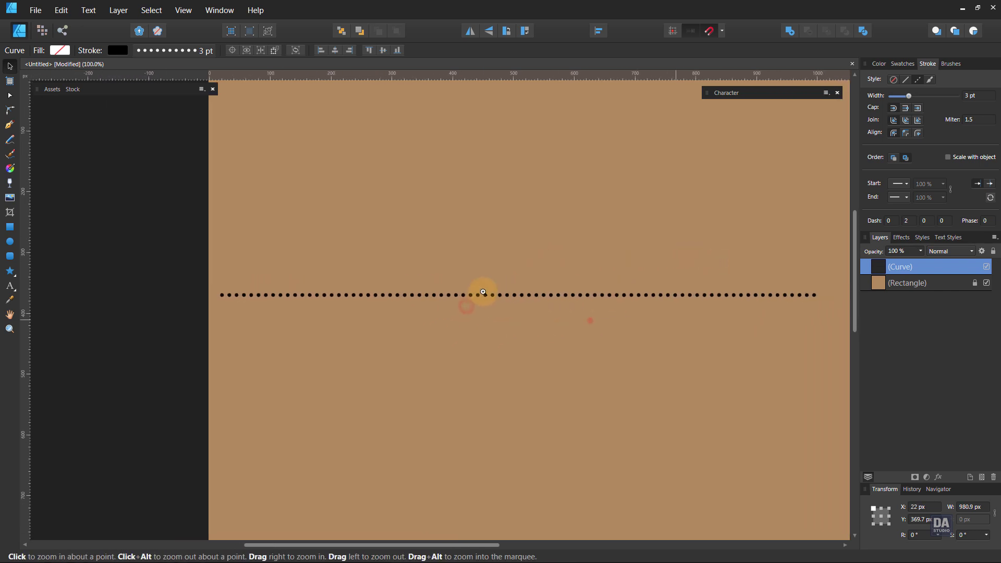
{"action": "key", "text": "ctrl+1"}
{"action": "left_click_drag", "start_coordinate": [719, 301], "coordinate": [759, 301]}
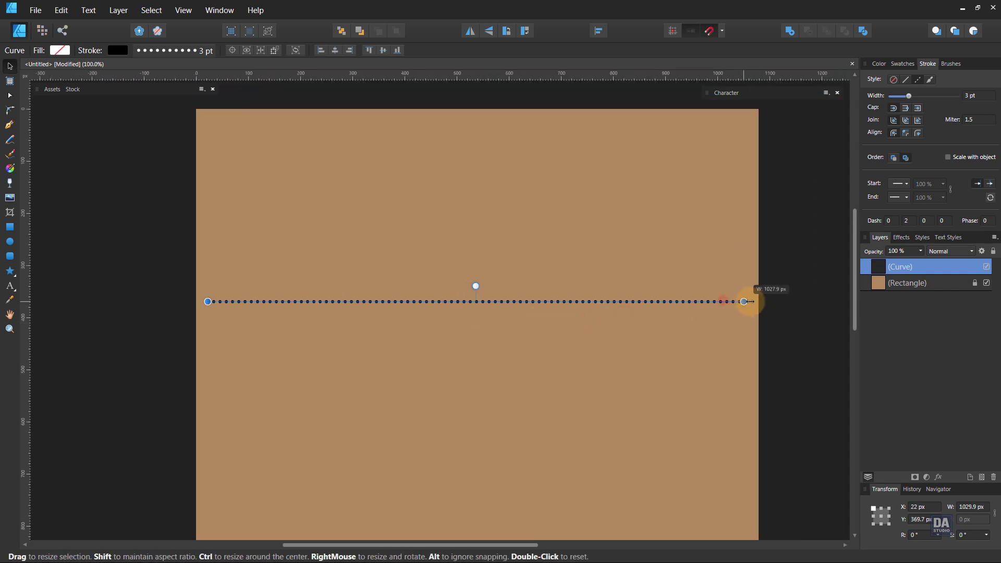
{"action": "left_click_drag", "start_coordinate": [207, 302], "coordinate": [196, 302]}
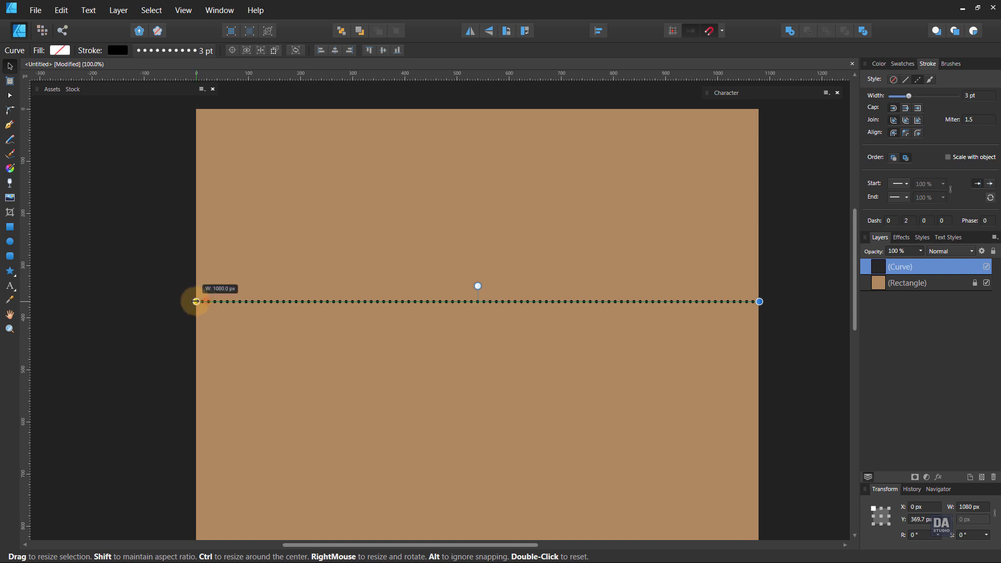
{"action": "left_click_drag", "start_coordinate": [478, 300], "coordinate": [480, 110]}
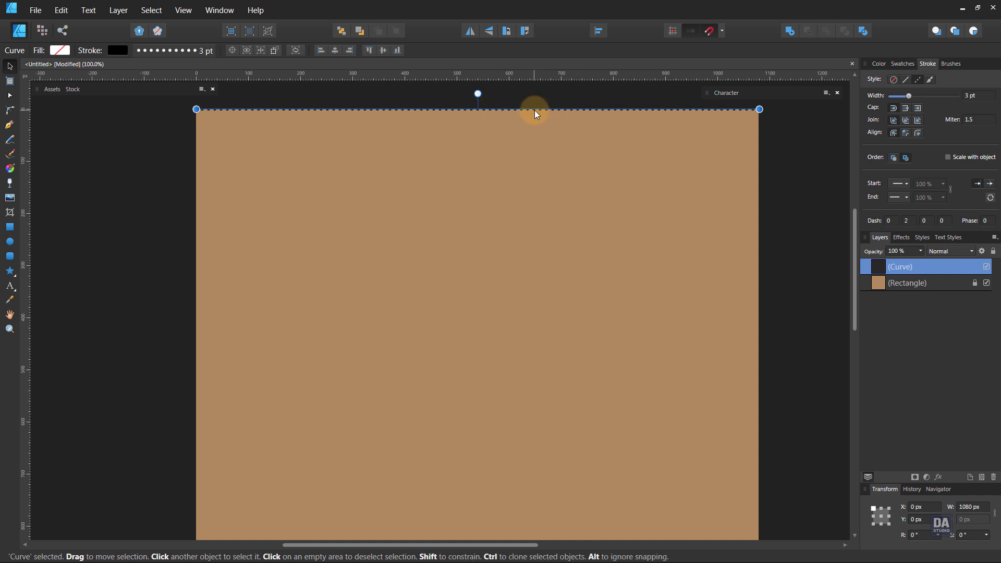
{"action": "left_click_drag", "start_coordinate": [534, 110], "coordinate": [533, 117]}
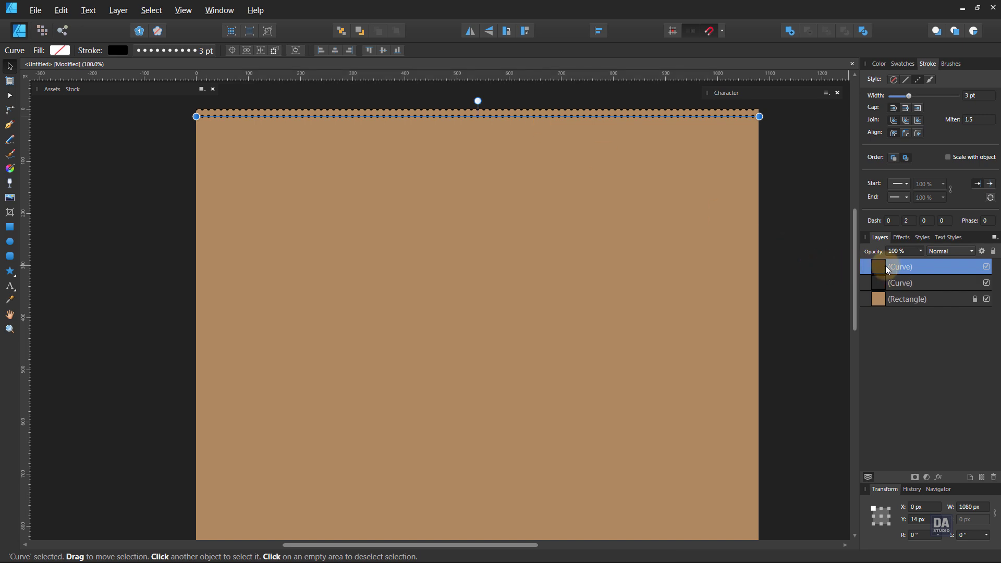
Duplicate the dotted line twice from its layer menu, each copy one row lower.
{"action": "right_click", "coordinate": [903, 270]}
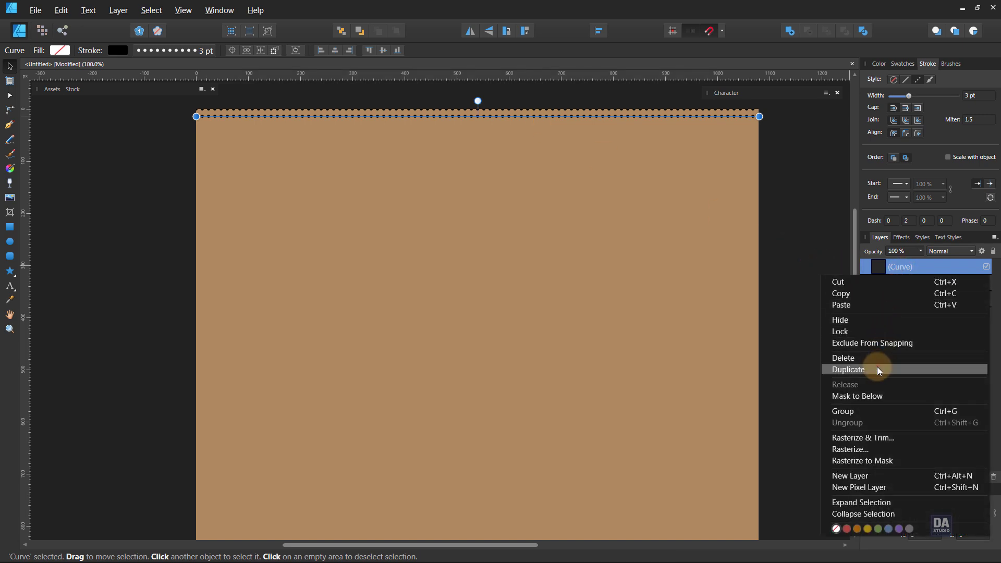
{"action": "left_click", "coordinate": [878, 369]}
{"action": "right_click", "coordinate": [918, 269]}
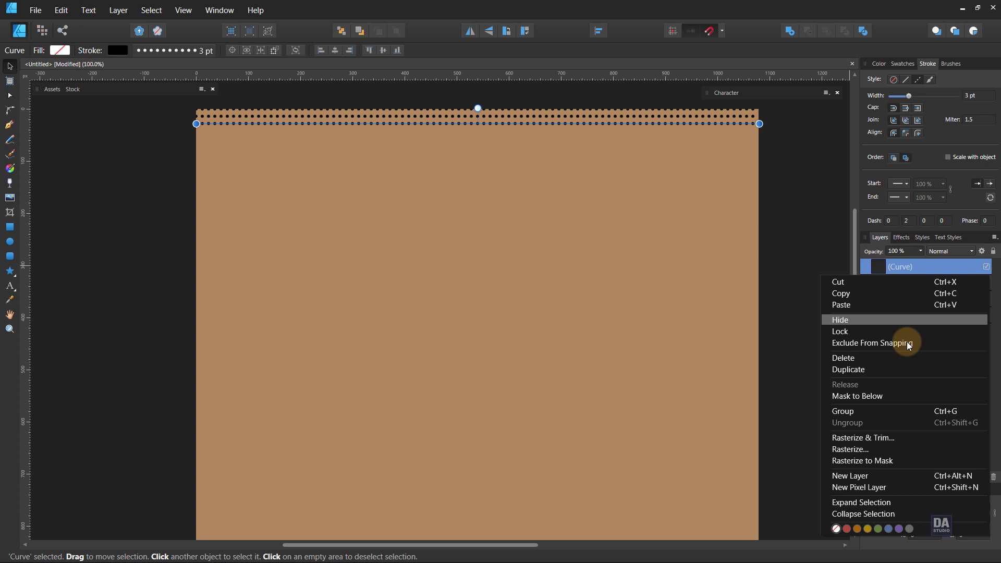
{"action": "left_click", "coordinate": [899, 369]}
{"action": "left_click_drag", "start_coordinate": [448, 286], "coordinate": [465, 308]}
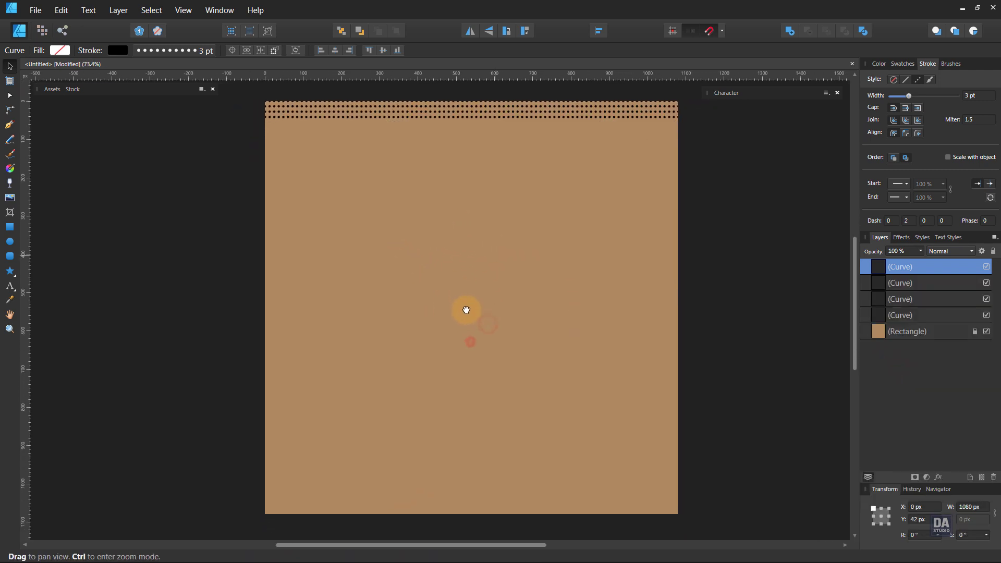
{"action": "key", "text": "v"}
Repeat the duplicate six times with Ctrl+J to add dot rows down to the page bottom.
{"action": "key", "text": "ctrl+j"}
{"action": "key", "text": "ctrl+j"}
{"action": "key", "text": "ctrl+j"}
{"action": "key", "text": "ctrl+j"}
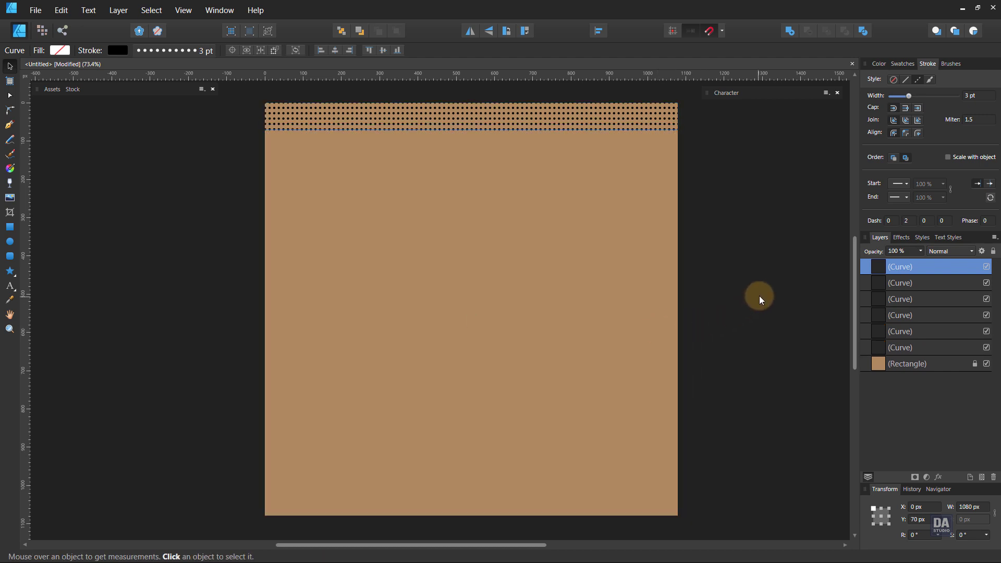
{"action": "key", "text": "ctrl+j"}
{"action": "key", "text": "ctrl+j"}
{"action": "key", "text": "ctrl+j"}
{"action": "key", "text": "ctrl+j"}
{"action": "key", "text": "ctrl+j"}
{"action": "key", "text": "ctrl+j"}
{"action": "key", "text": "ctrl+j"}
{"action": "key", "text": "ctrl+j"}
{"action": "key", "text": "ctrl+j"}
{"action": "key", "text": "ctrl+j"}
{"action": "key", "text": "ctrl+j"}
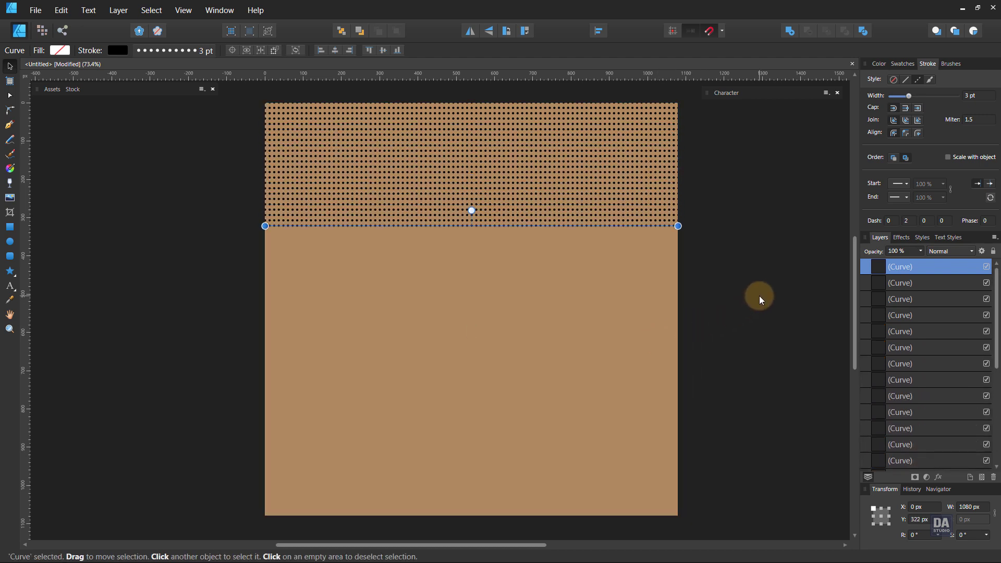
{"action": "key", "text": "ctrl+j"}
{"action": "key", "text": "ctrl+j"}
{"action": "key", "text": "ctrl+j"}
{"action": "key", "text": "ctrl+j"}
{"action": "key", "text": "ctrl+j"}
{"action": "key", "text": "ctrl+j"}
{"action": "key", "text": "ctrl+j"}
{"action": "key", "text": "ctrl+j"}
{"action": "key", "text": "ctrl+j"}
{"action": "key", "text": "ctrl+j"}
{"action": "key", "text": "ctrl+j"}
{"action": "key", "text": "ctrl+j"}
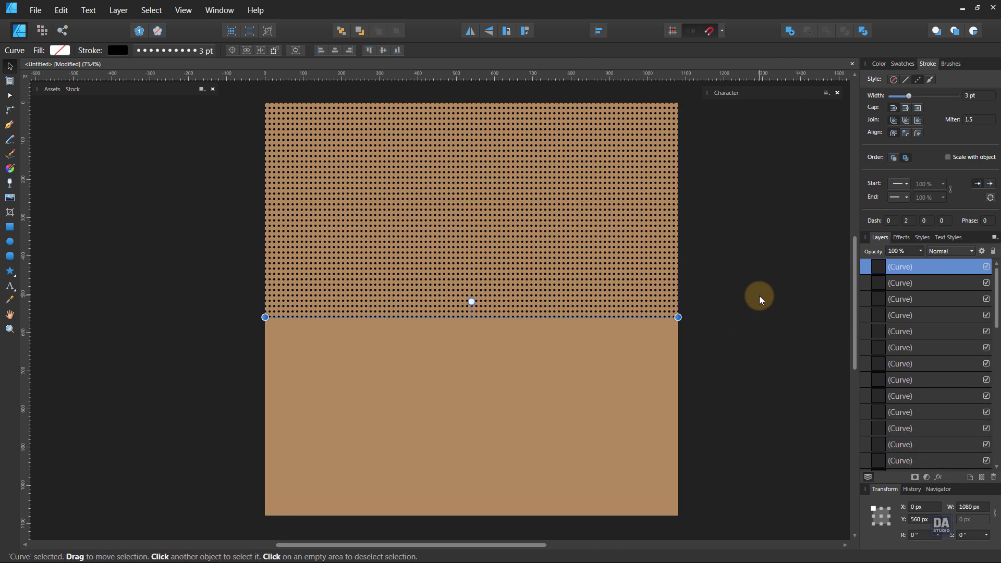
{"action": "key", "text": "ctrl+j"}
{"action": "key", "text": "ctrl+j"}
{"action": "key", "text": "ctrl+j"}
{"action": "key", "text": "ctrl+j"}
{"action": "key", "text": "ctrl+j"}
{"action": "key", "text": "ctrl+j"}
{"action": "key", "text": "ctrl+j"}
{"action": "key", "text": "ctrl+j"}
{"action": "key", "text": "ctrl+j"}
{"action": "key", "text": "ctrl+j"}
{"action": "key", "text": "ctrl+j"}
{"action": "key", "text": "ctrl+j"}
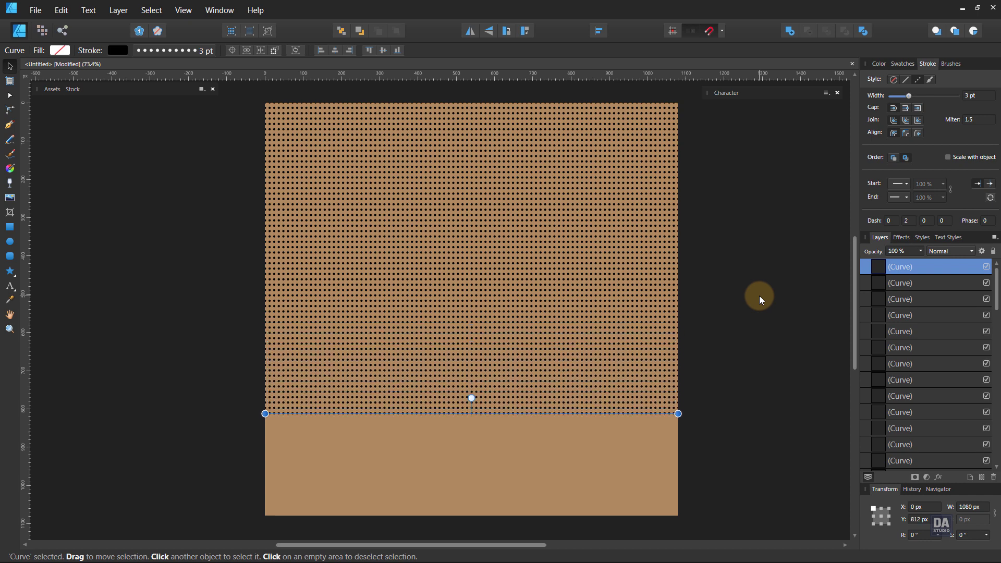
{"action": "key", "text": "ctrl+j"}
{"action": "key", "text": "ctrl+j"}
{"action": "key", "text": "ctrl+j"}
{"action": "key", "text": "ctrl+j"}
{"action": "key", "text": "ctrl+j"}
{"action": "key", "text": "ctrl+j"}
{"action": "key", "text": "ctrl+j"}
{"action": "key", "text": "ctrl+j"}
{"action": "key", "text": "ctrl+j"}
{"action": "key", "text": "ctrl+j"}
{"action": "key", "text": "ctrl+j"}
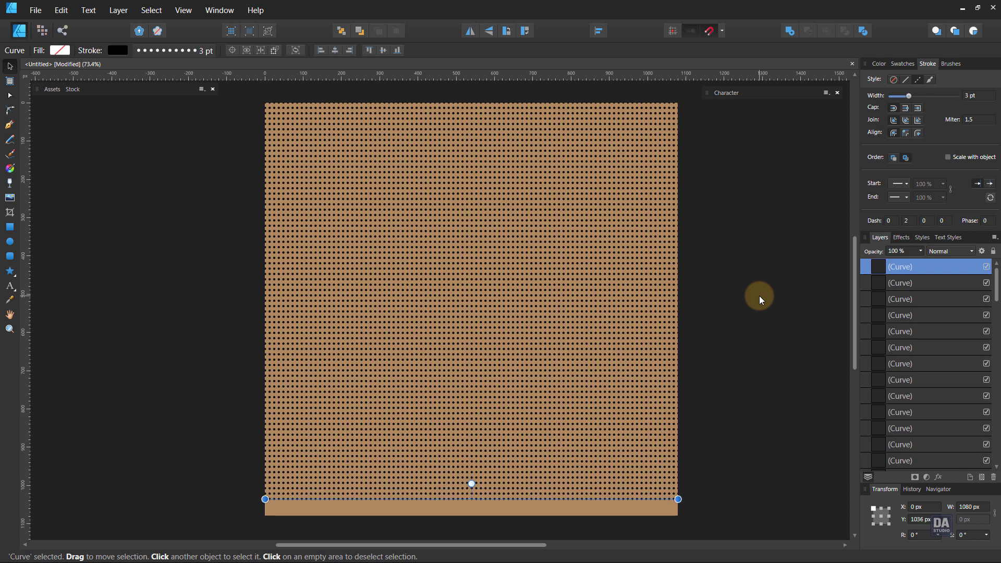
{"action": "key", "text": "ctrl+j"}
{"action": "key", "text": "ctrl+j"}
{"action": "key", "text": "ctrl+j"}
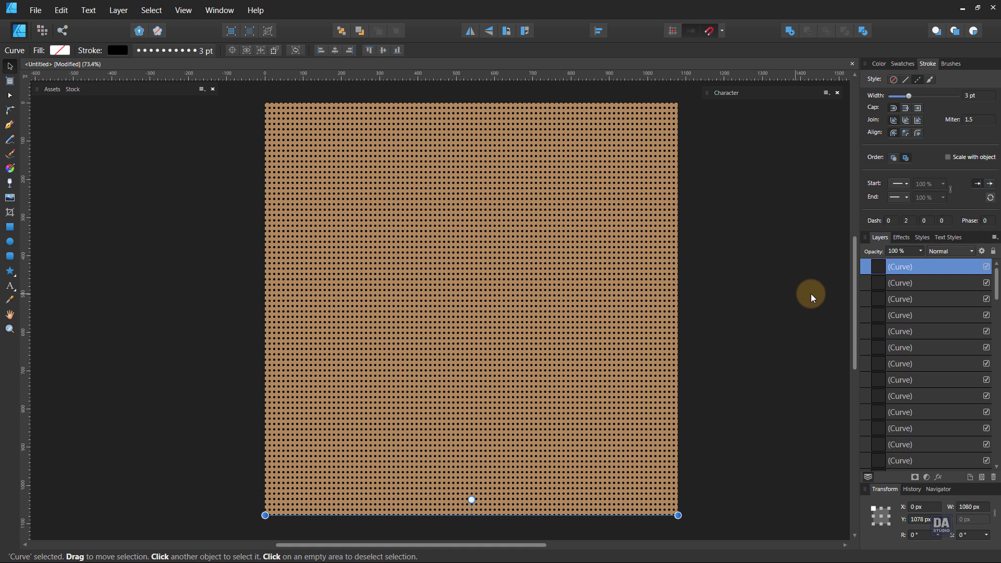
Select all the dot curve layers and group them into one group.
{"action": "double_click", "coordinate": [946, 267]}
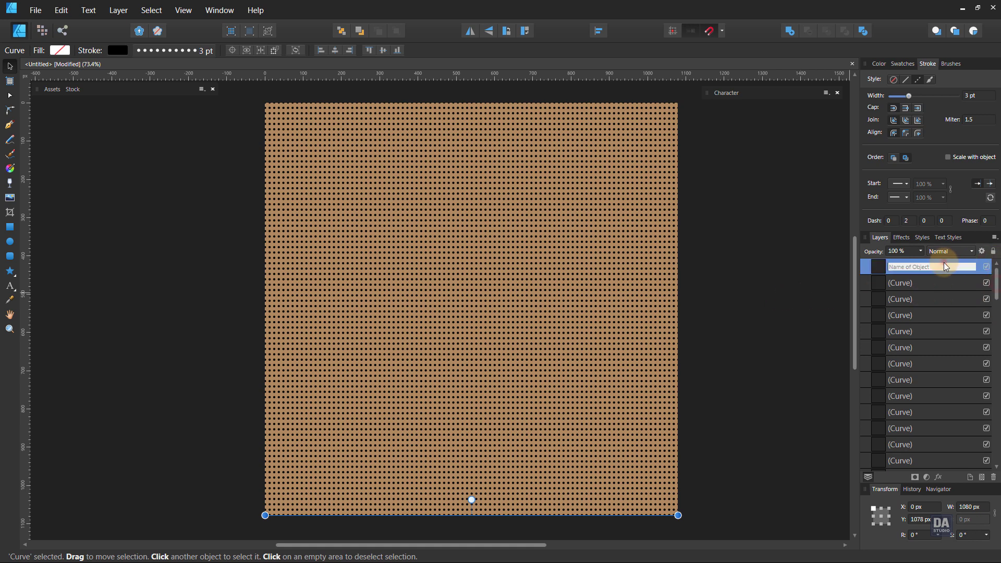
{"action": "left_click", "coordinate": [872, 265]}
{"action": "scroll", "coordinate": [911, 382], "scroll_direction": "down", "scroll_amount": 5}
{"action": "scroll", "coordinate": [911, 384], "scroll_direction": "down", "scroll_amount": 5}
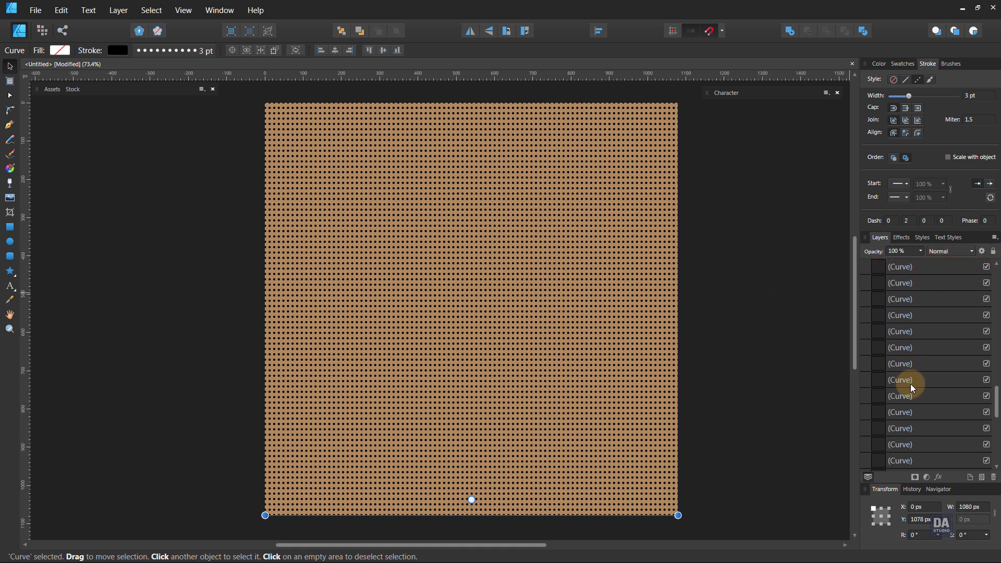
{"action": "scroll", "coordinate": [911, 384], "scroll_direction": "down", "scroll_amount": 3}
{"action": "left_click", "coordinate": [906, 444], "text": "shift"}
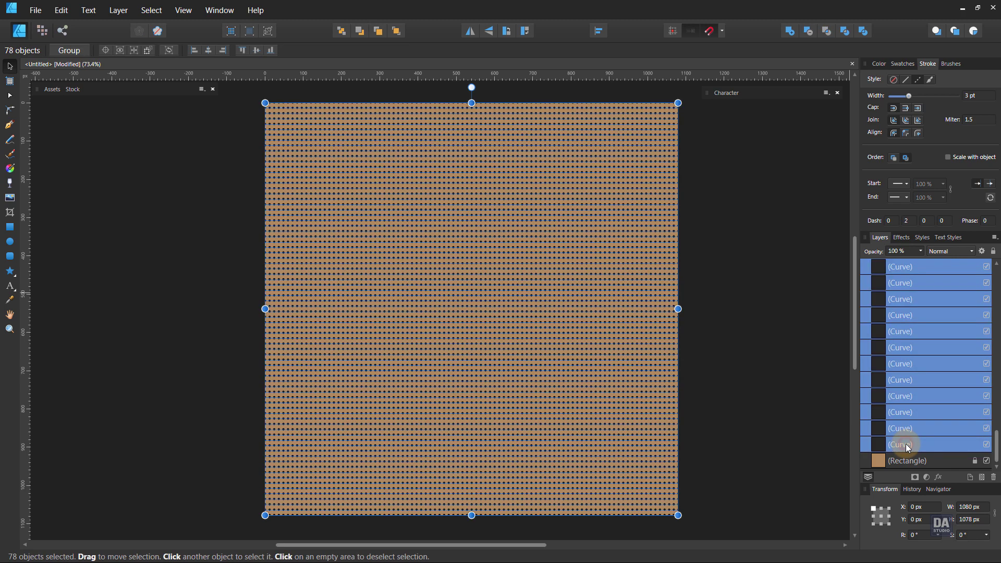
{"action": "right_click", "coordinate": [906, 443]}
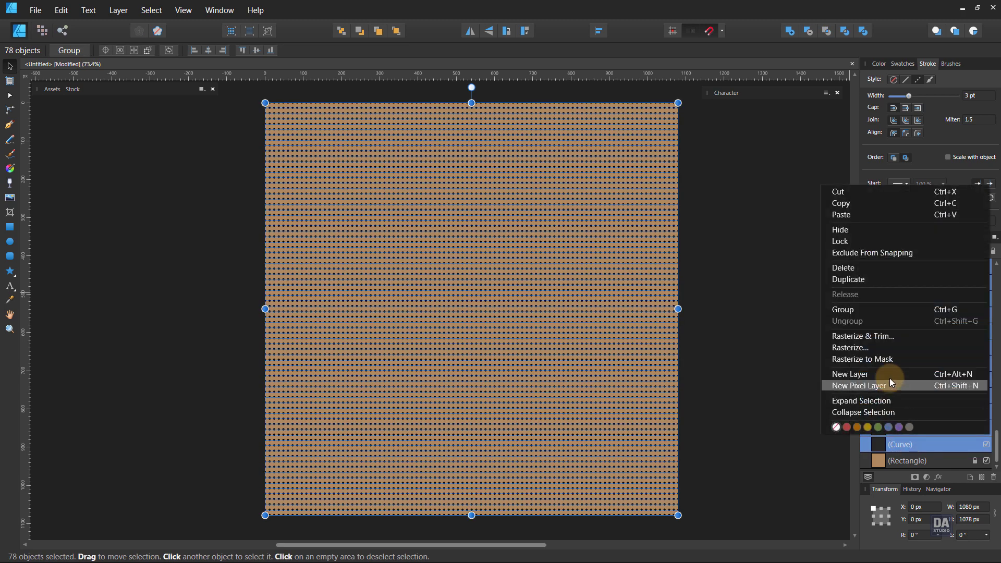
{"action": "left_click", "coordinate": [886, 310]}
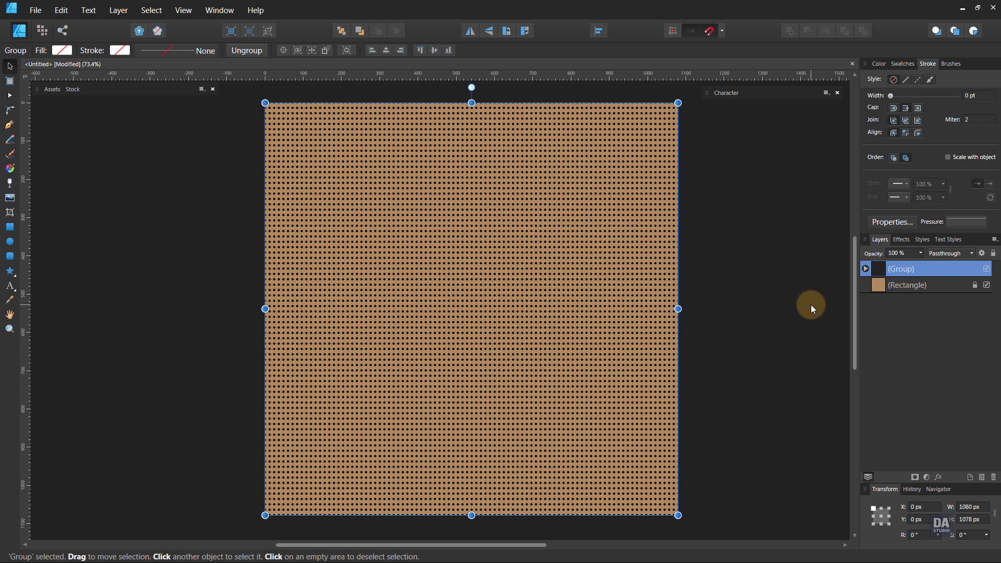
Lower the dot group's opacity to 25% and deselect to view it.
{"action": "left_click", "coordinate": [921, 253]}
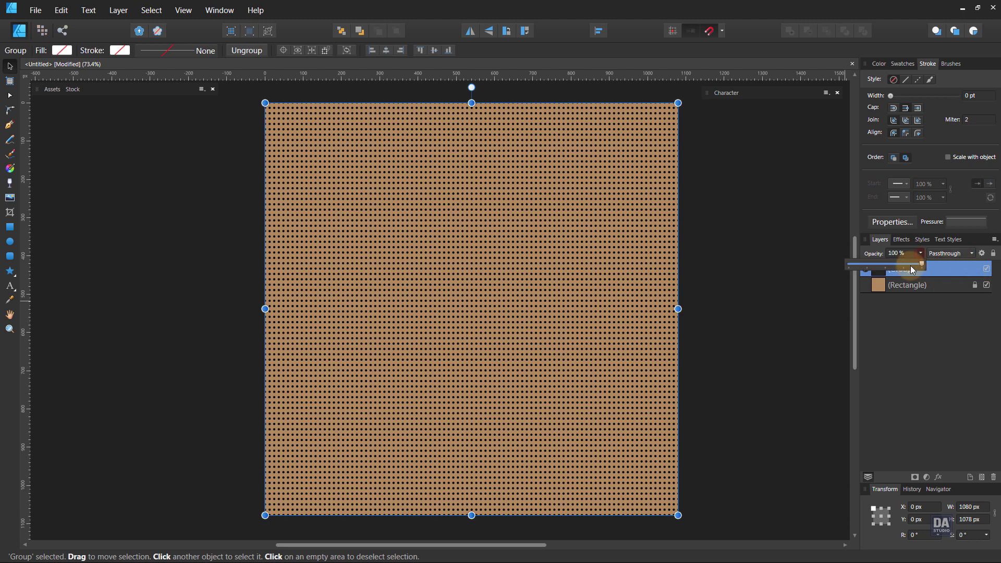
{"action": "left_click_drag", "start_coordinate": [883, 266], "coordinate": [868, 268]}
{"action": "left_click", "coordinate": [794, 309]}
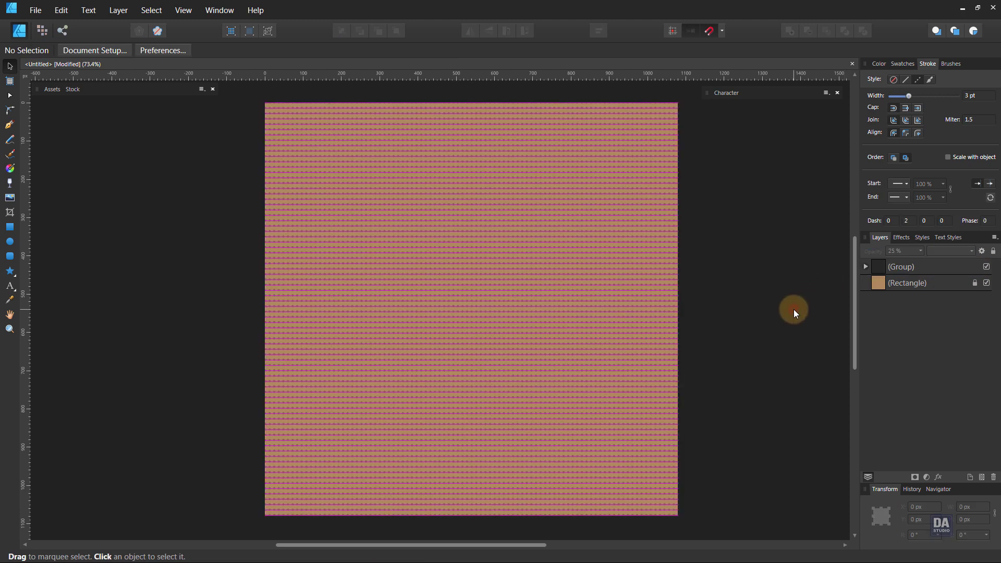
{"action": "key", "text": "z"}
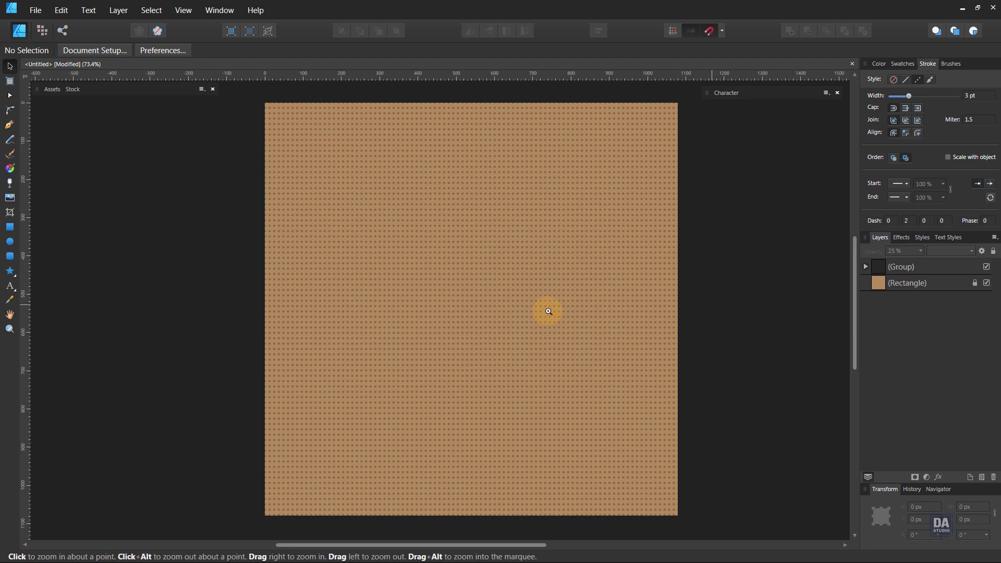
{"action": "mouse_move", "coordinate": [546, 311]}
{"action": "left_mouse_down"}
{"action": "mouse_move", "coordinate": [530, 308]}
{"action": "mouse_move", "coordinate": [539, 322]}
{"action": "left_mouse_up"}
{"action": "key", "text": "h"}
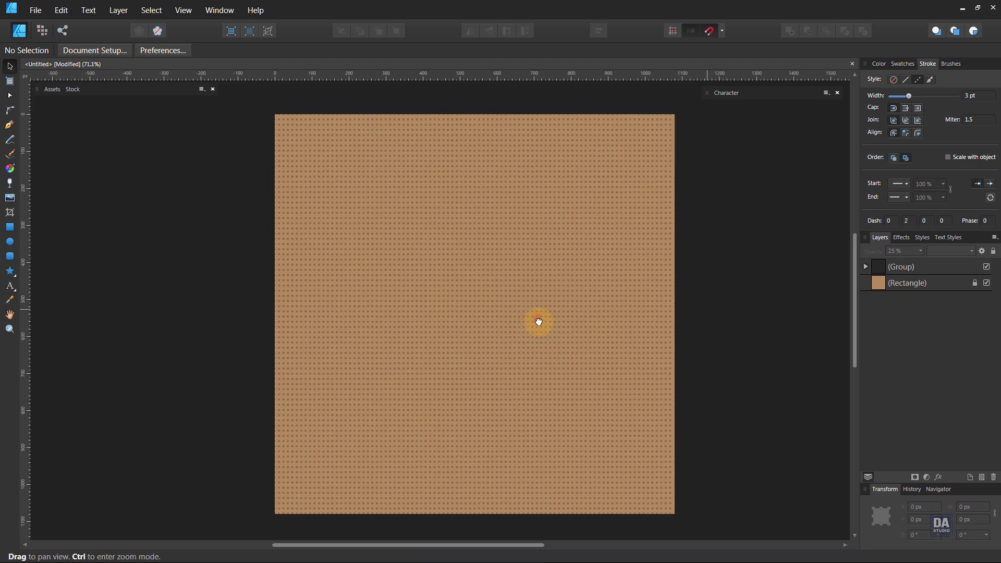
{"action": "key", "text": "v"}
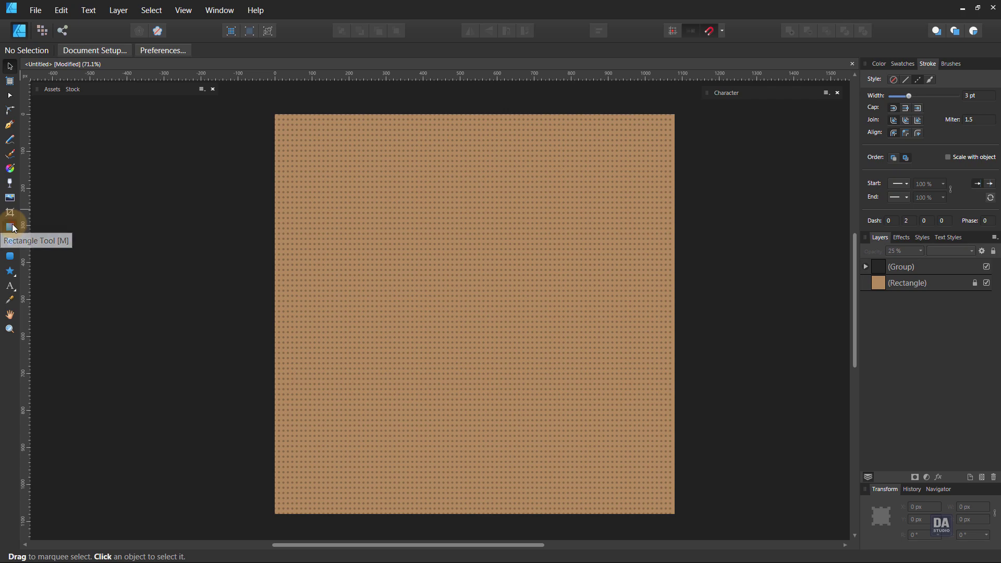
Draw a tall upper-left rectangle with no stroke and a Black 80% charcoal fill.
{"action": "left_click", "coordinate": [14, 228]}
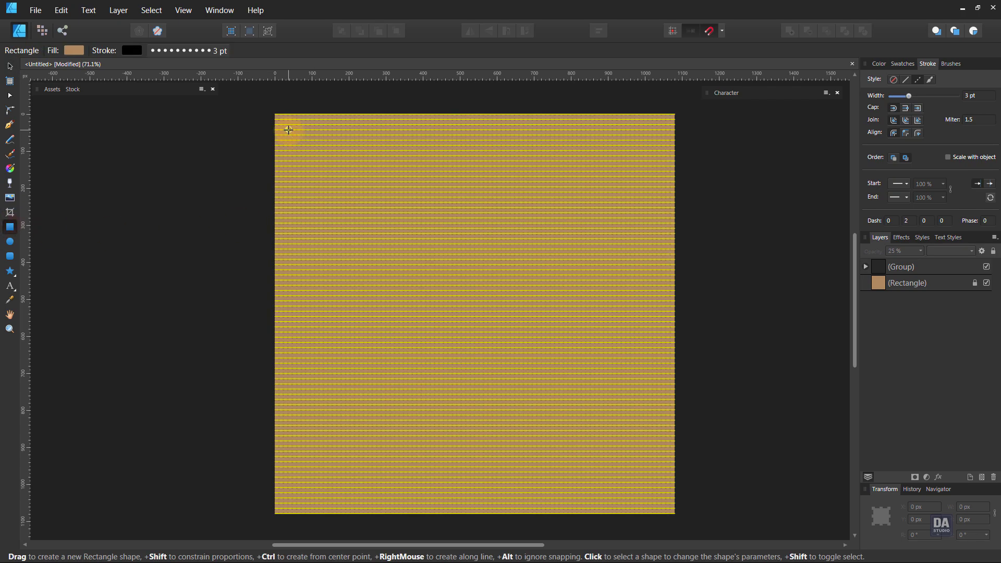
{"action": "left_click_drag", "start_coordinate": [288, 129], "coordinate": [492, 484]}
{"action": "left_click_drag", "start_coordinate": [909, 96], "coordinate": [893, 95]}
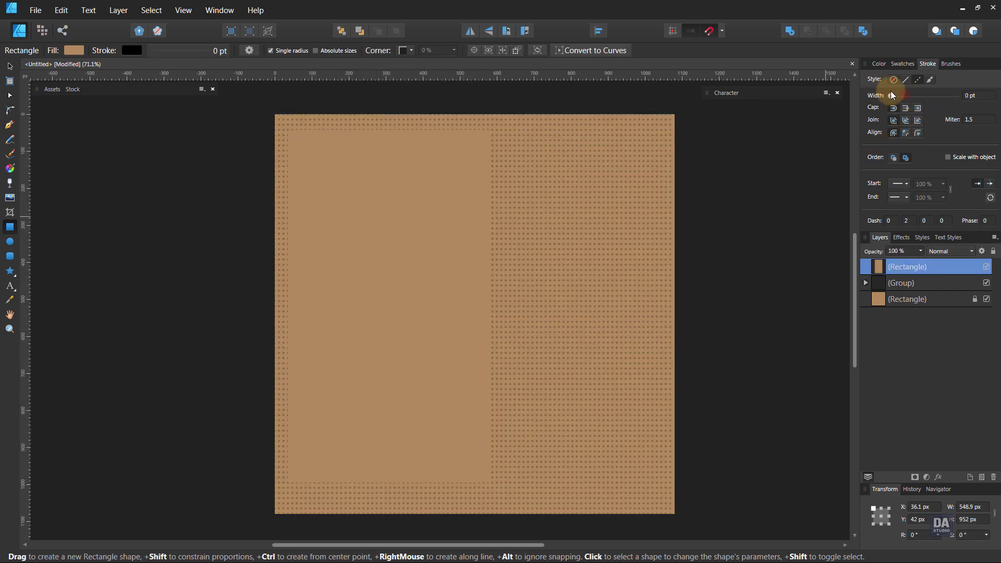
{"action": "left_click", "coordinate": [906, 79]}
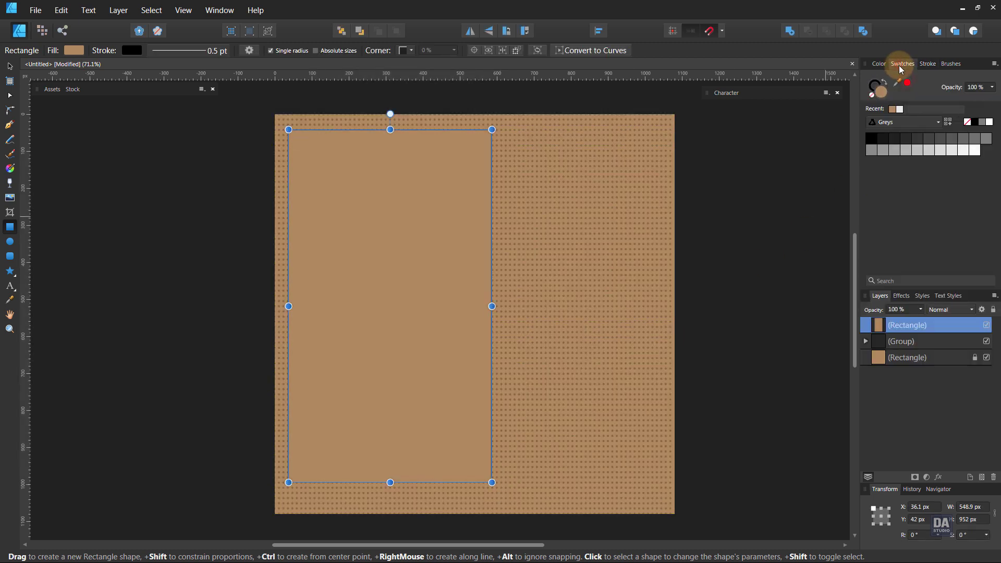
{"action": "left_click", "coordinate": [873, 94]}
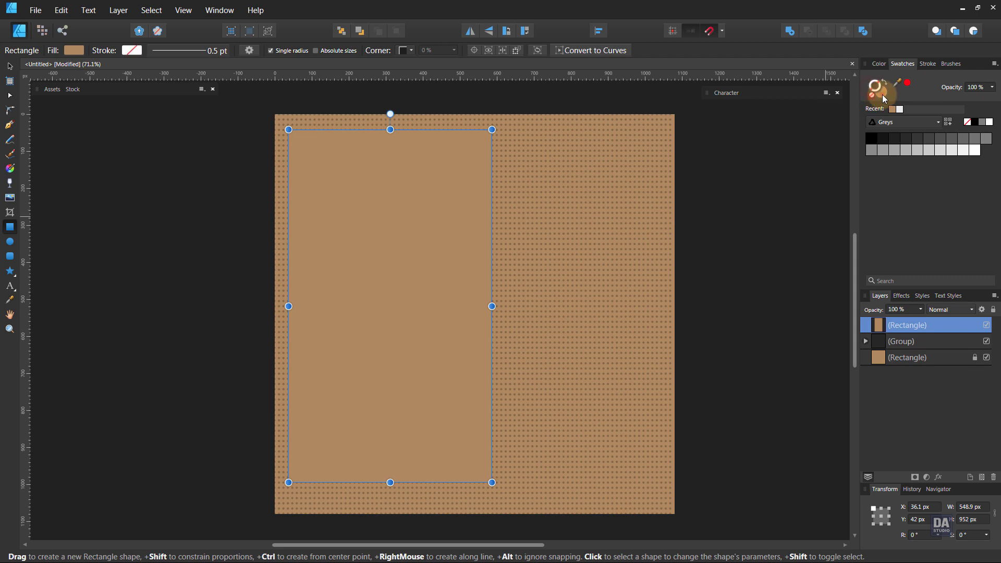
{"action": "left_click", "coordinate": [895, 139]}
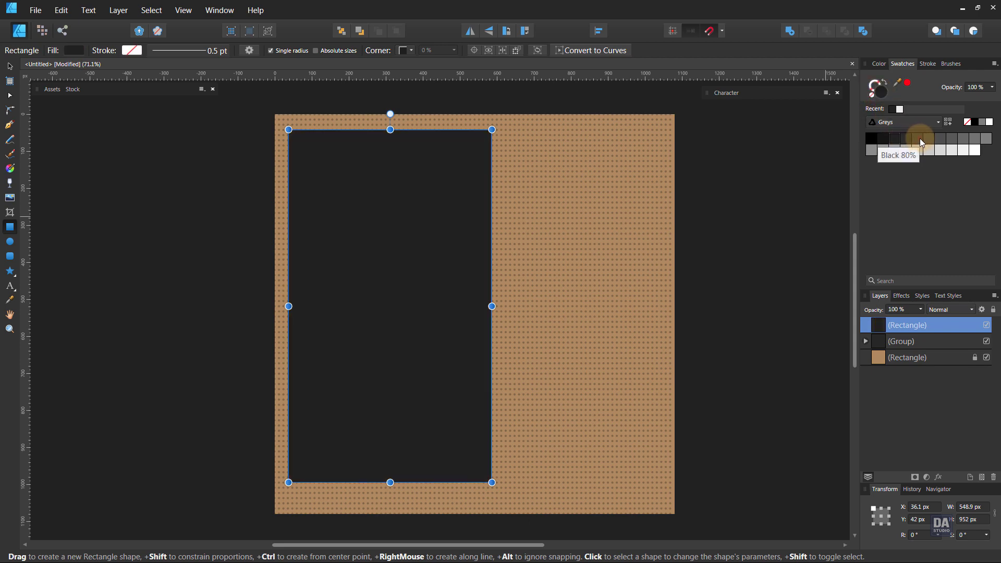
{"action": "left_click", "coordinate": [920, 140]}
{"action": "key", "text": "v"}
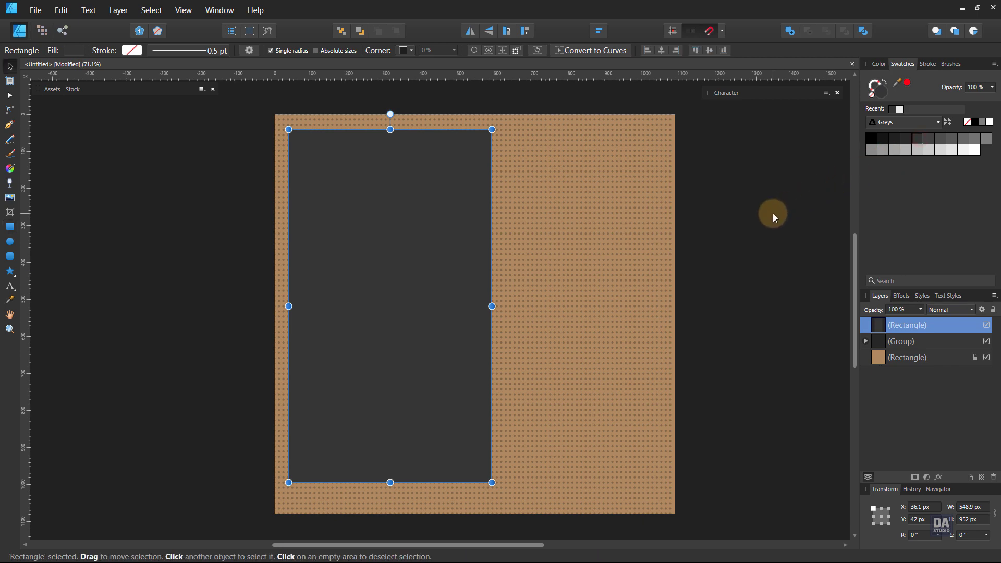
{"action": "left_click", "coordinate": [774, 215]}
Shorten the charcoal rectangle from its bottom edge and lock the dot group.
{"action": "left_click", "coordinate": [468, 375]}
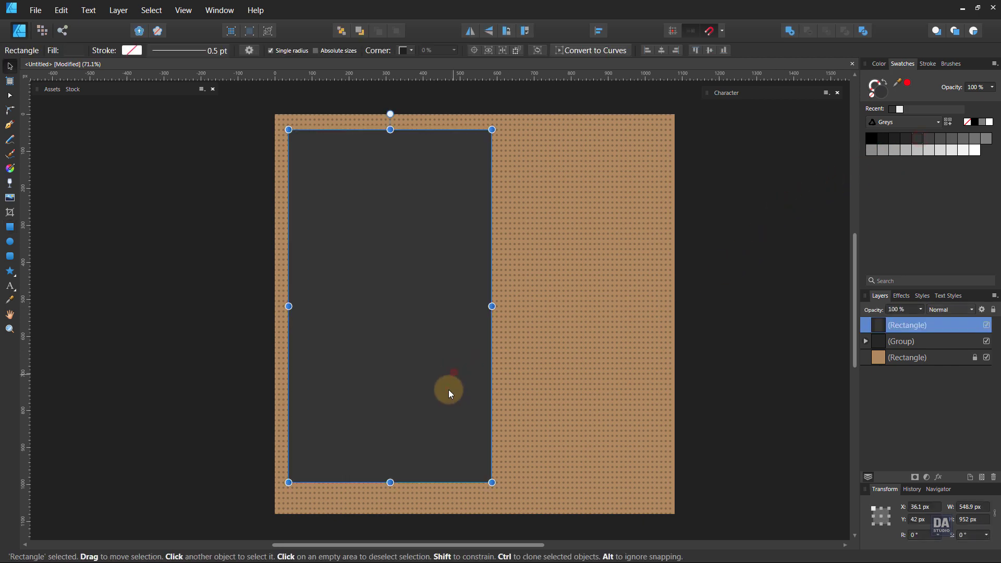
{"action": "left_click_drag", "start_coordinate": [390, 481], "coordinate": [392, 436]}
{"action": "left_click", "coordinate": [759, 423]}
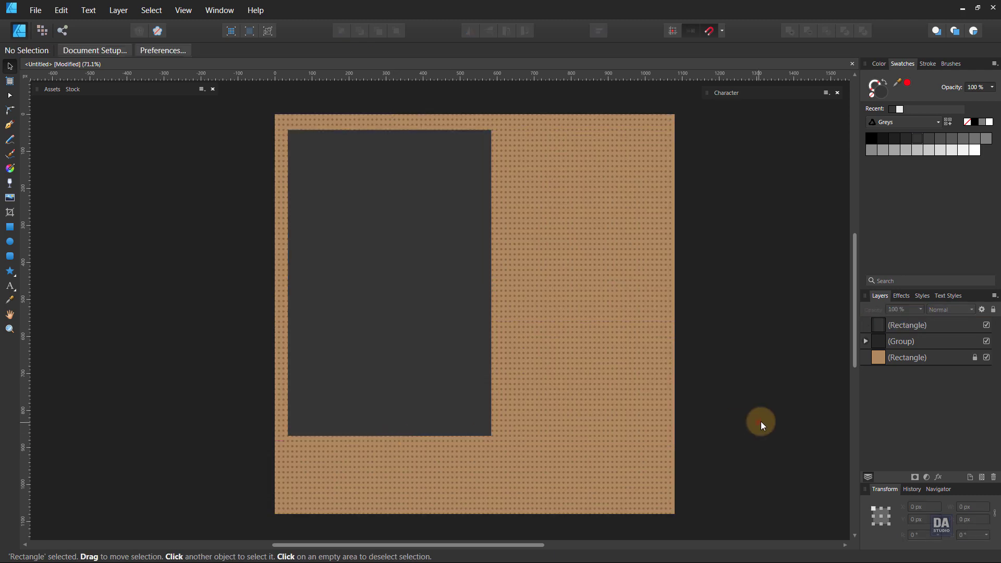
{"action": "left_click", "coordinate": [928, 342]}
{"action": "left_click", "coordinate": [992, 310]}
{"action": "left_click", "coordinate": [797, 360]}
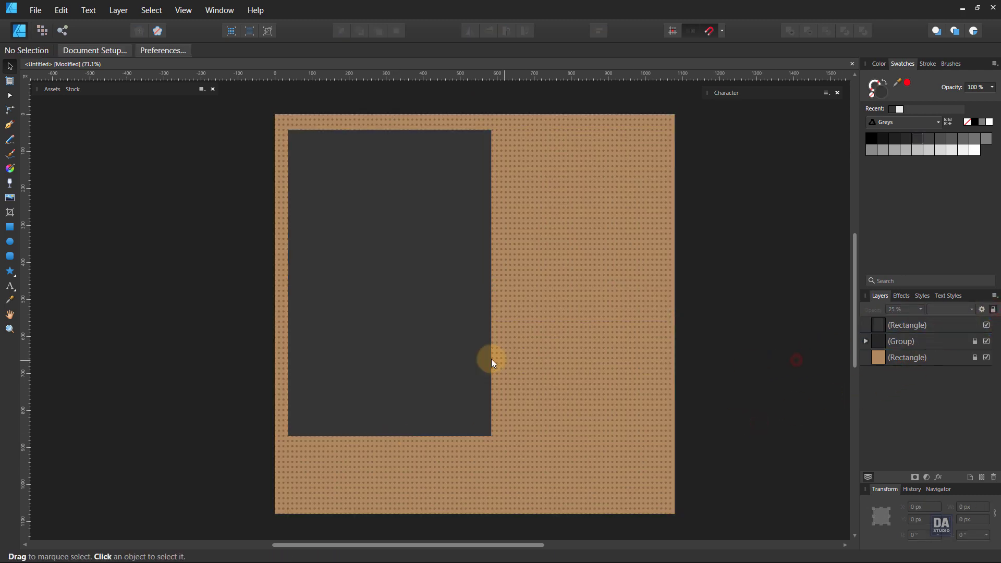
Duplicate the charcoal rectangle, offset and enlarge the copy down-right, and fill it mid-grey.
{"action": "left_click", "coordinate": [478, 359]}
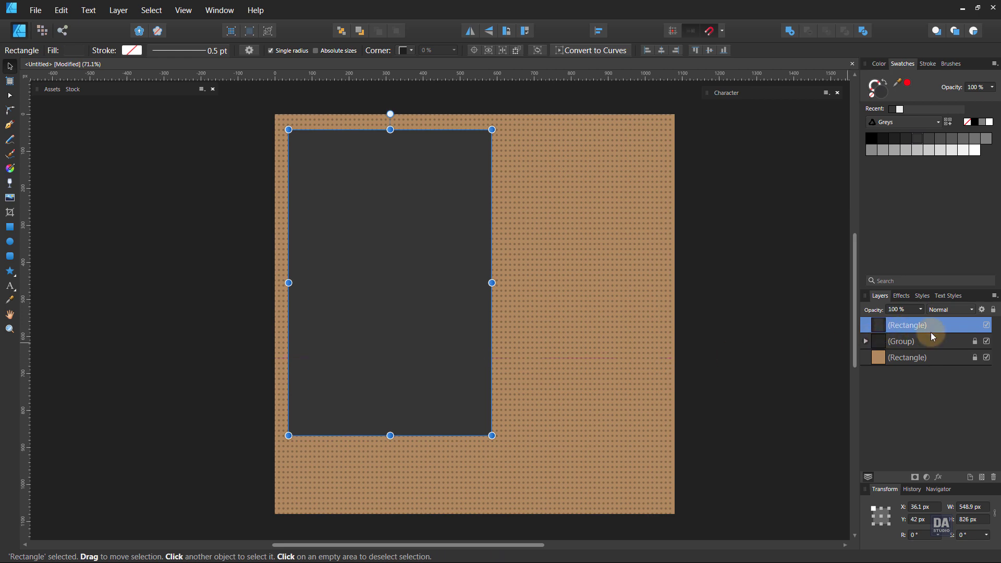
{"action": "right_click", "coordinate": [948, 330]}
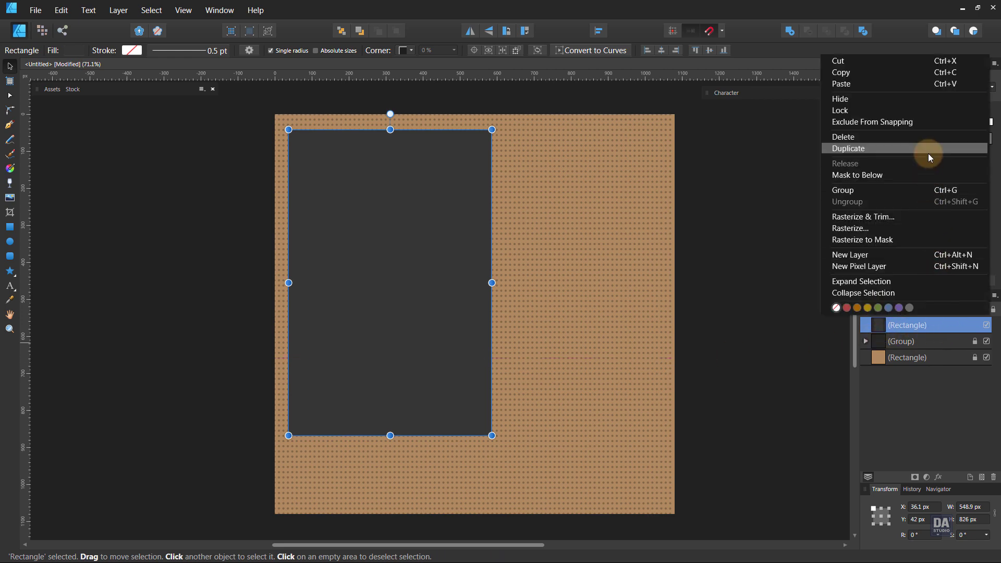
{"action": "left_click", "coordinate": [928, 153]}
{"action": "left_click_drag", "start_coordinate": [428, 277], "coordinate": [449, 302]}
{"action": "left_click_drag", "start_coordinate": [412, 461], "coordinate": [412, 493]}
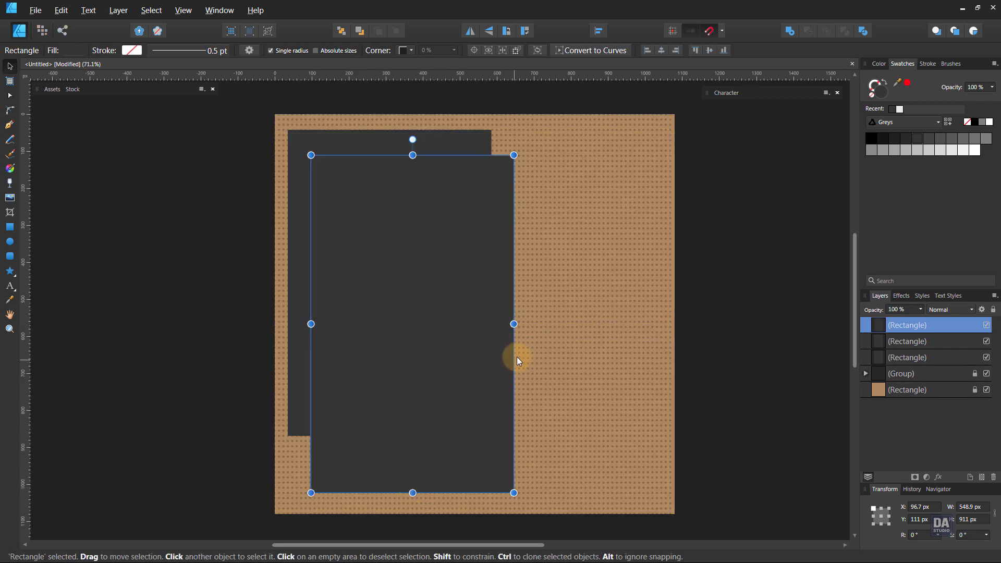
{"action": "left_click_drag", "start_coordinate": [514, 324], "coordinate": [459, 327]}
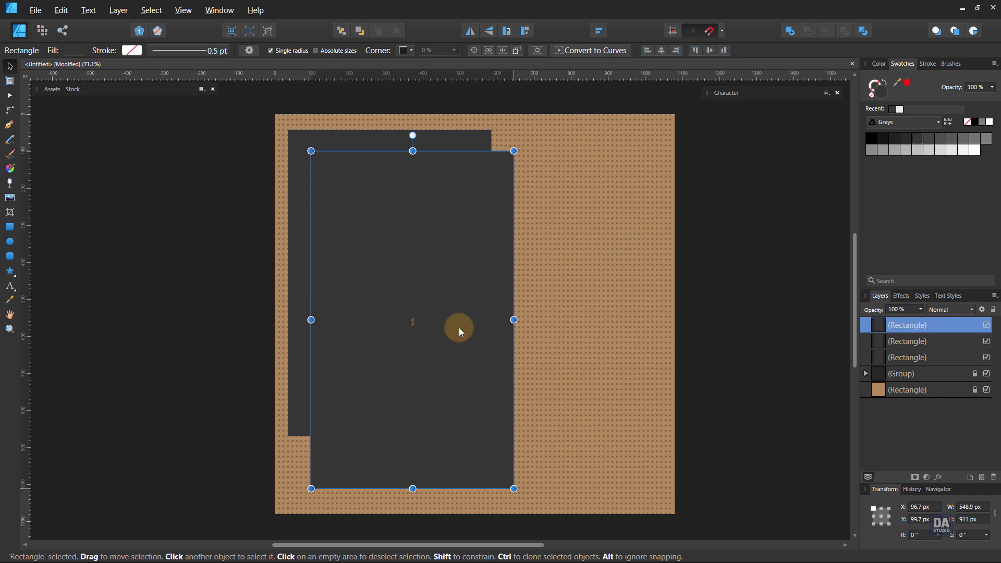
{"action": "key", "text": "ctrl+z"}
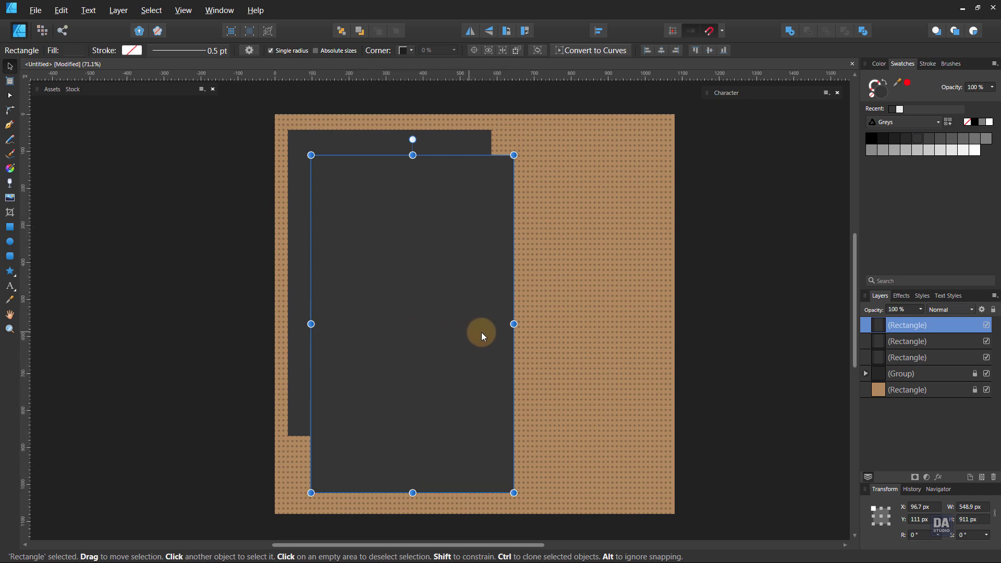
{"action": "left_click", "coordinate": [966, 139]}
{"action": "left_click", "coordinate": [975, 138]}
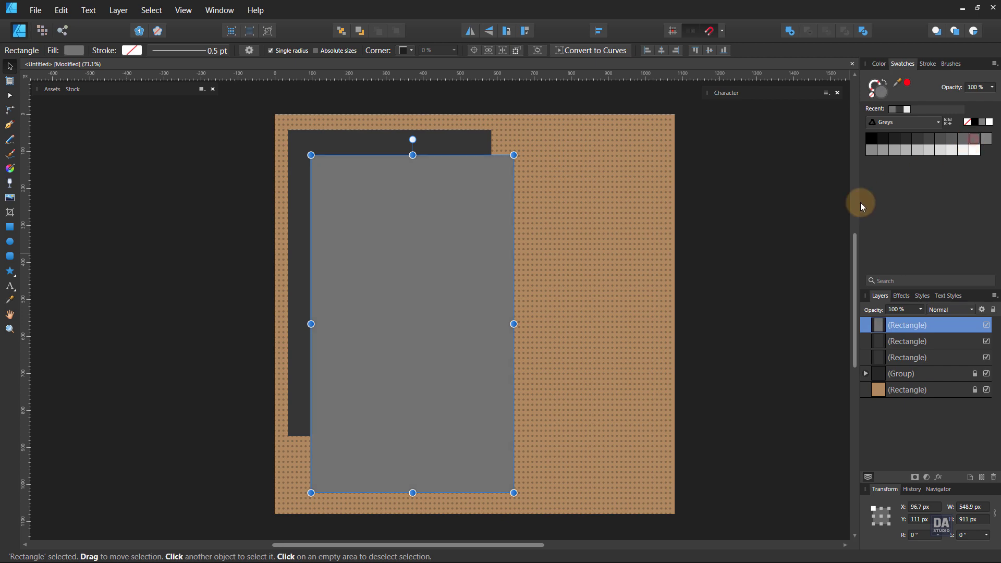
{"action": "left_click", "coordinate": [785, 236]}
{"action": "left_click_drag", "start_coordinate": [620, 284], "coordinate": [594, 277]}
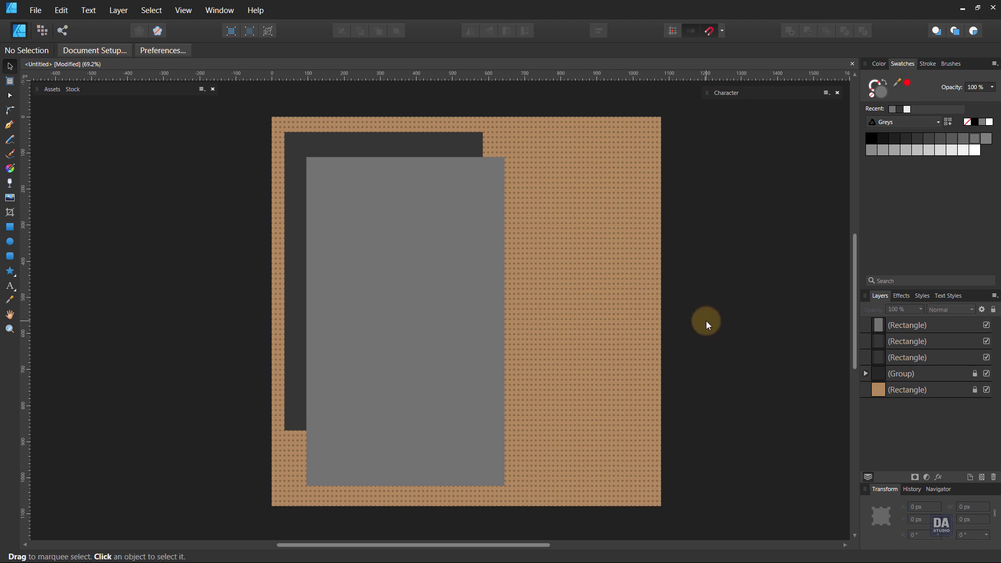
Lower the dot group's opacity further and apply a vertical gradient to the background rectangle.
{"action": "left_click", "coordinate": [893, 372]}
{"action": "left_click_drag", "start_coordinate": [921, 311], "coordinate": [919, 323]}
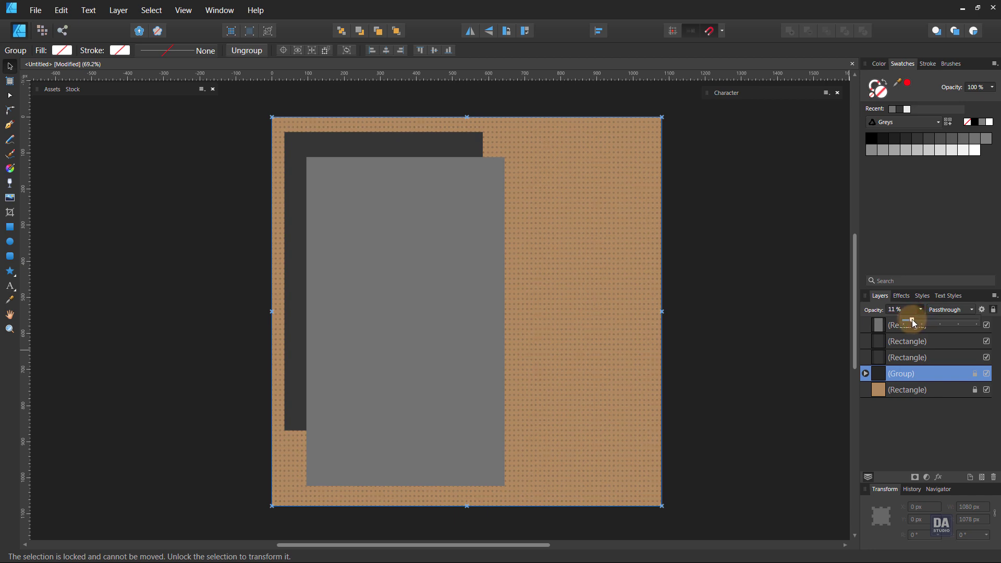
{"action": "left_click", "coordinate": [802, 344]}
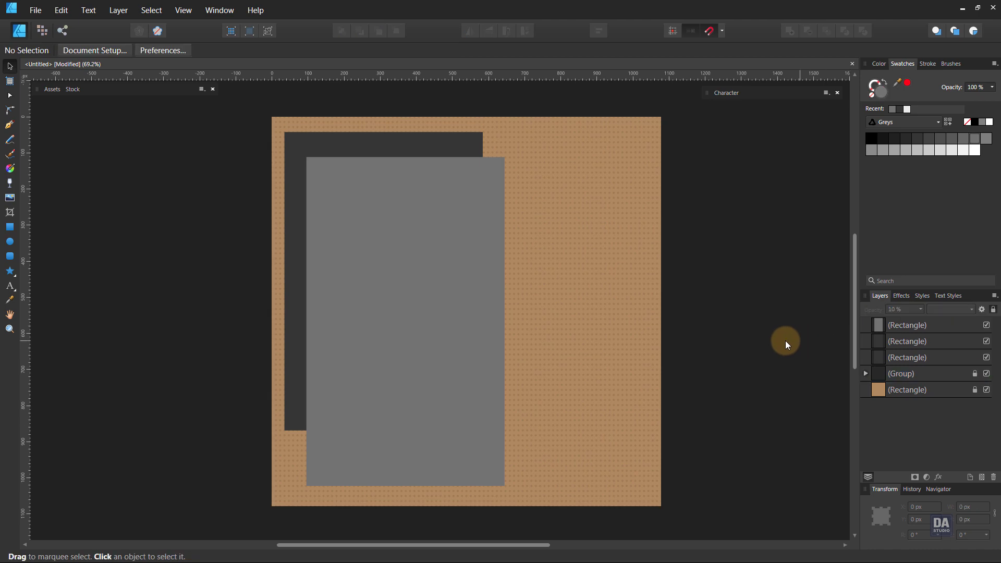
{"action": "left_click", "coordinate": [886, 395]}
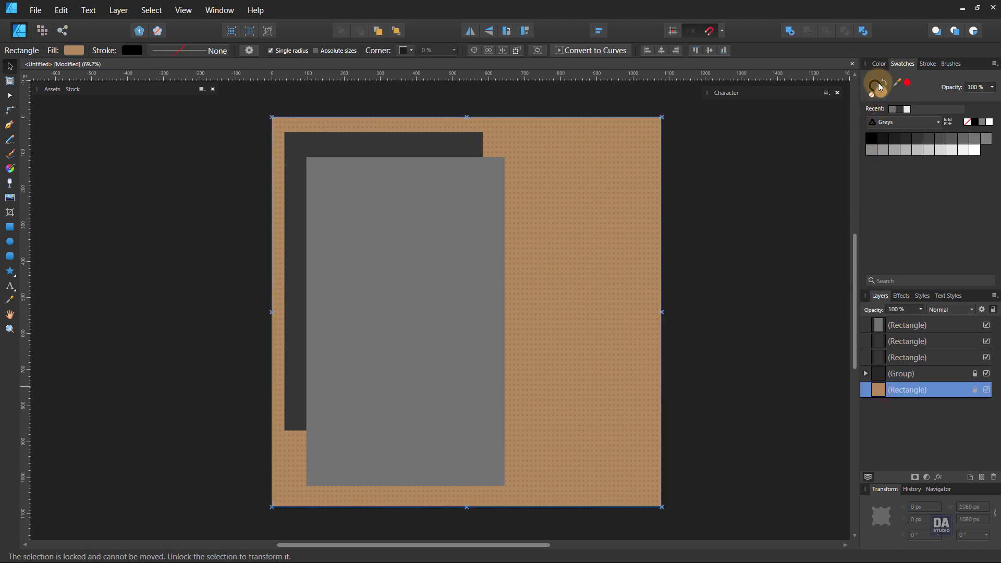
{"action": "left_click", "coordinate": [880, 66]}
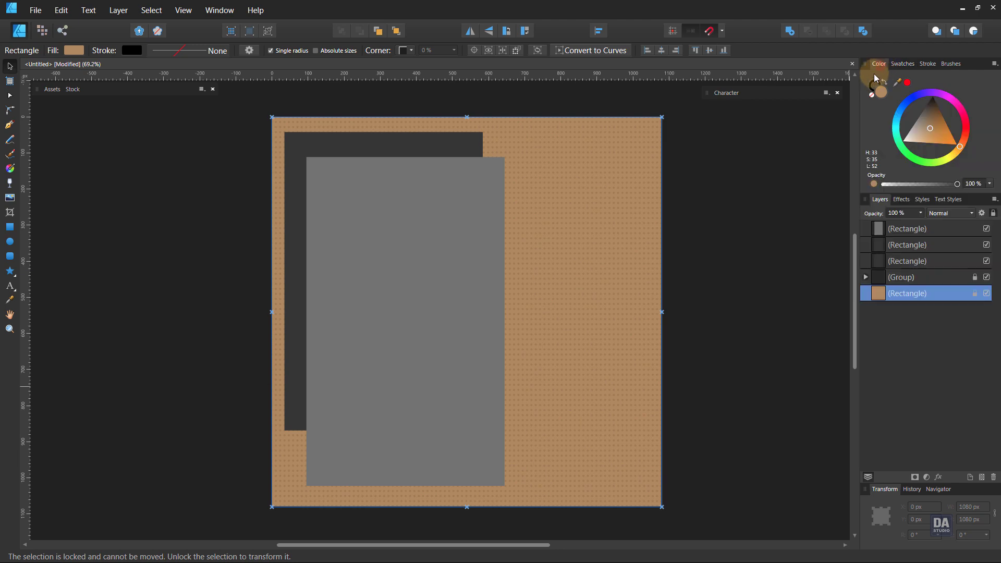
{"action": "left_click", "coordinate": [10, 168]}
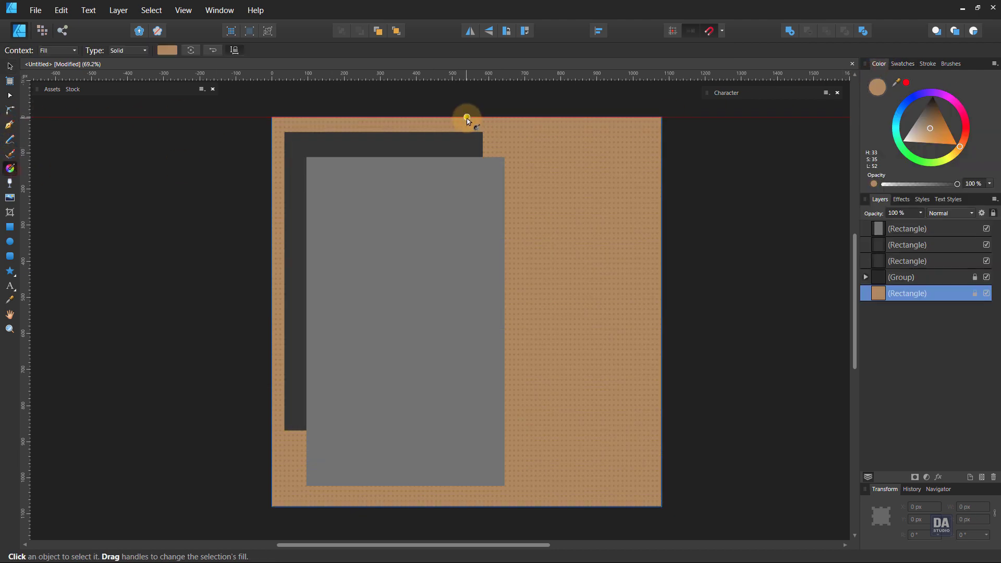
{"action": "mouse_move", "coordinate": [467, 117]}
{"action": "left_mouse_down"}
{"action": "mouse_move", "coordinate": [467, 507]}
{"action": "mouse_move", "coordinate": [483, 475]}
{"action": "left_mouse_up"}
{"action": "left_click_drag", "start_coordinate": [479, 312], "coordinate": [483, 119]}
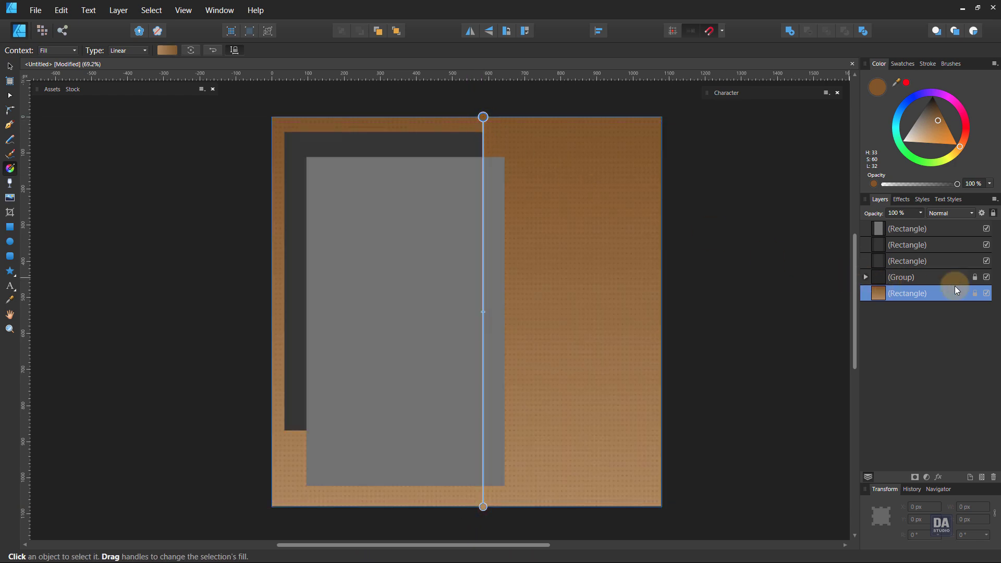
{"action": "left_click", "coordinate": [987, 278]}
Set the gradient stops to reds, deep red at top and rust orange at the bottom.
{"action": "left_click", "coordinate": [167, 50]}
{"action": "left_click", "coordinate": [248, 96]}
{"action": "left_click", "coordinate": [136, 144]}
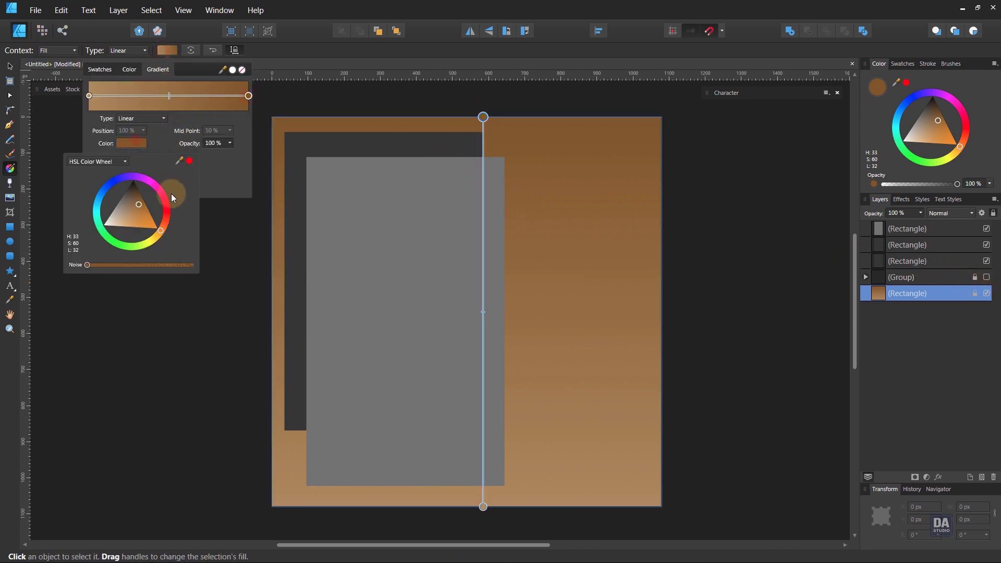
{"action": "mouse_move", "coordinate": [164, 229]}
{"action": "left_mouse_down"}
{"action": "mouse_move", "coordinate": [179, 215]}
{"action": "mouse_move", "coordinate": [136, 209]}
{"action": "left_mouse_up"}
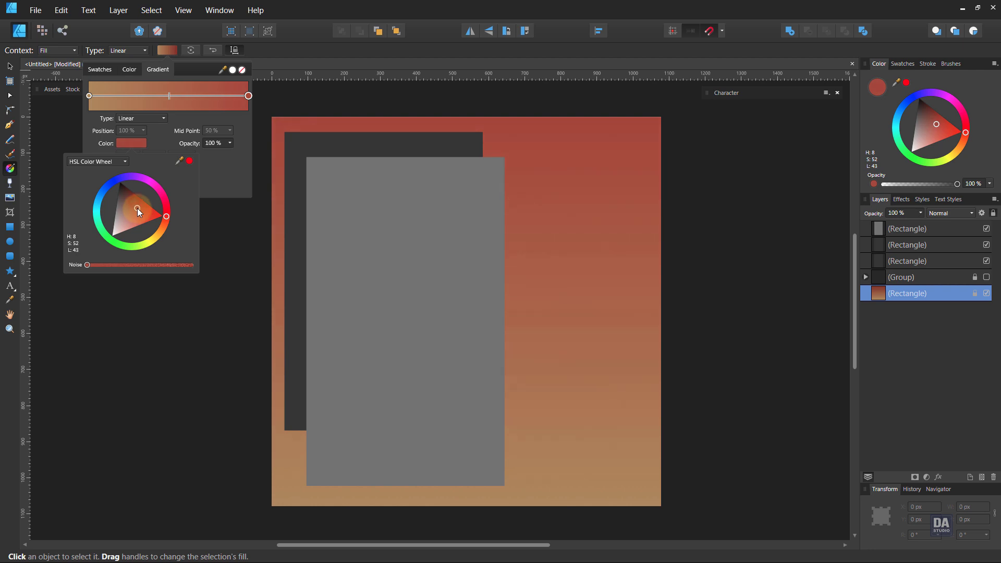
{"action": "left_click", "coordinate": [122, 101]}
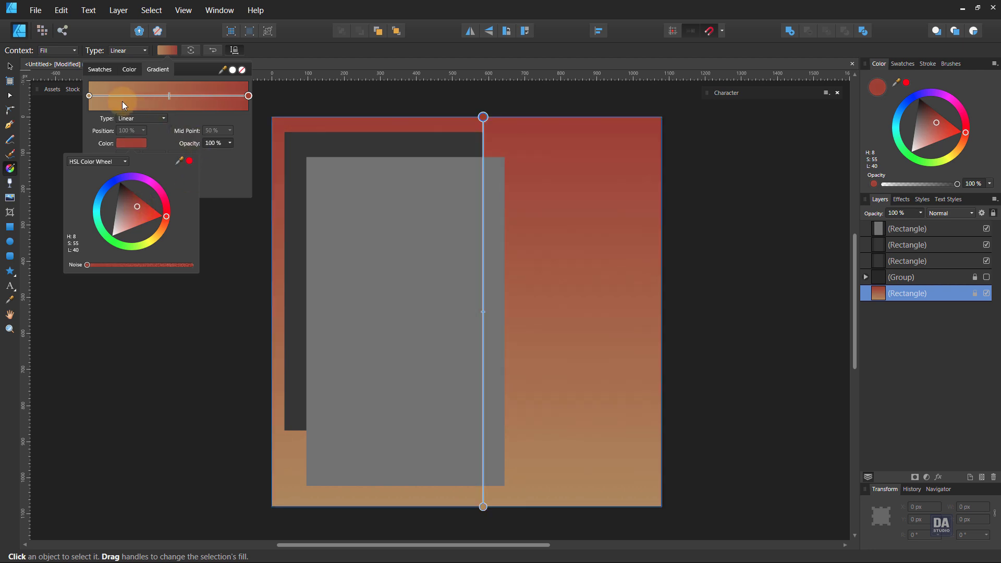
{"action": "left_click", "coordinate": [88, 97]}
{"action": "left_click", "coordinate": [133, 144]}
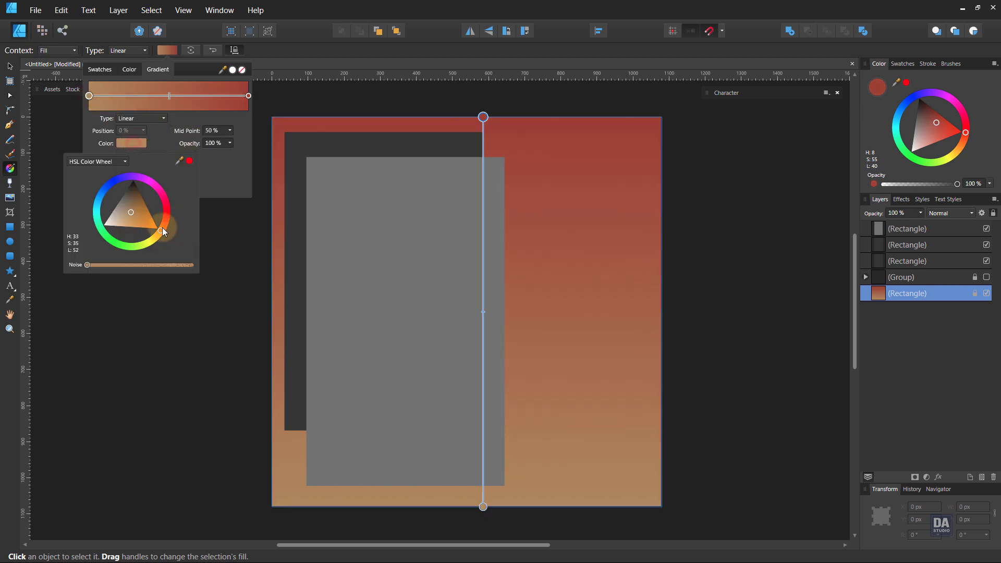
{"action": "left_click_drag", "start_coordinate": [163, 232], "coordinate": [176, 225]}
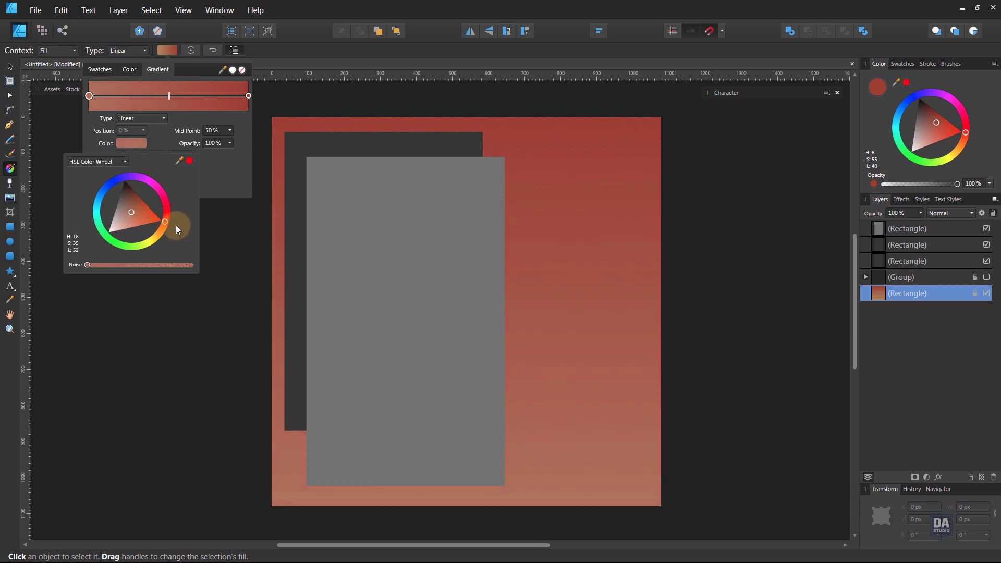
{"action": "left_click_drag", "start_coordinate": [130, 208], "coordinate": [137, 210]}
{"action": "left_click", "coordinate": [214, 183]}
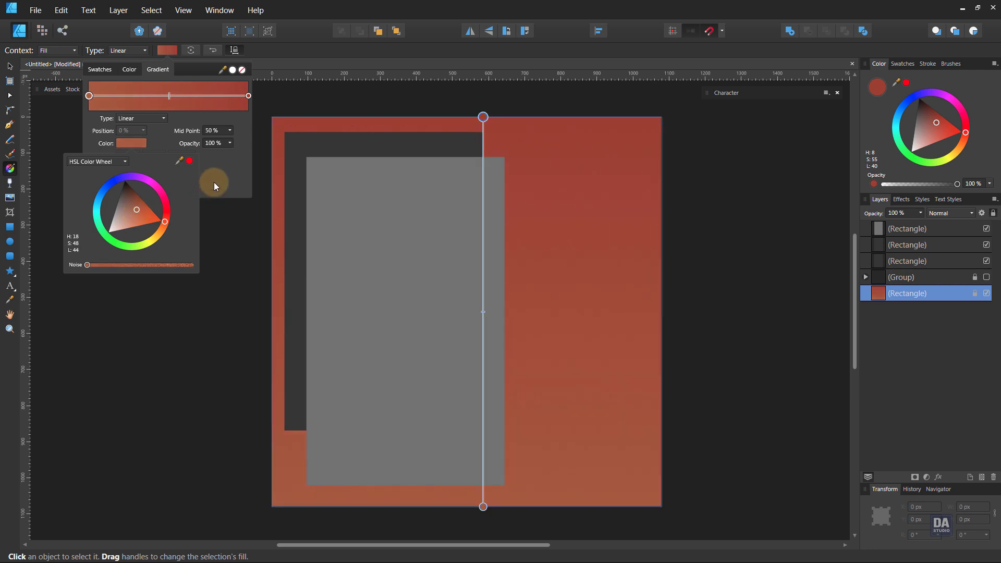
{"action": "left_click", "coordinate": [248, 96]}
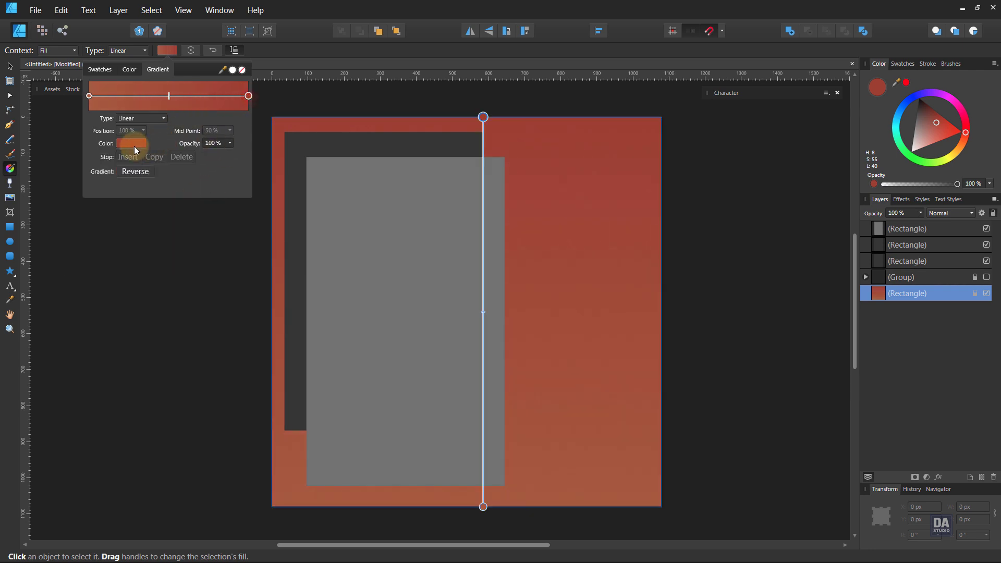
{"action": "left_click_drag", "start_coordinate": [140, 207], "coordinate": [139, 205]}
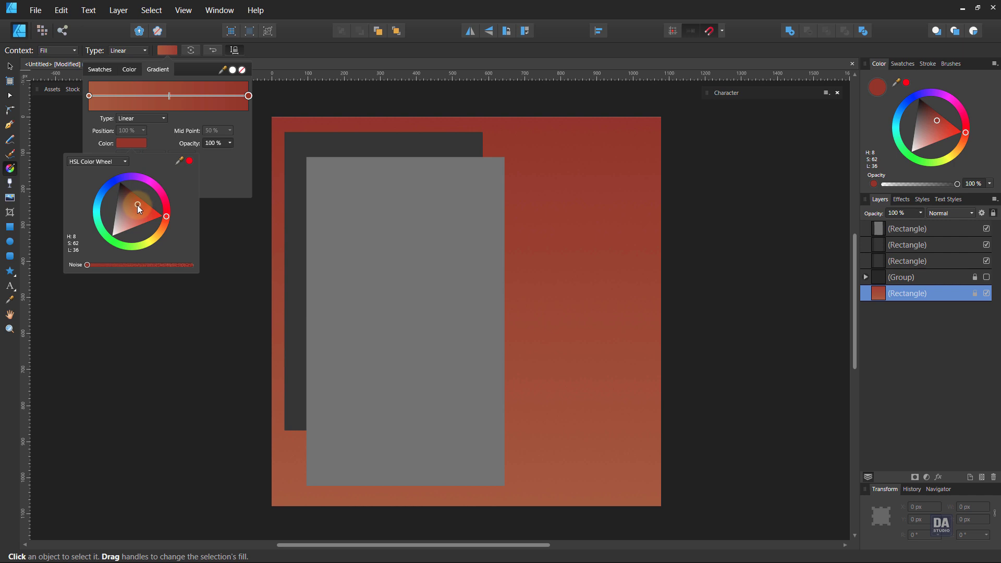
{"action": "left_click", "coordinate": [282, 61]}
Set the dot pattern group's stroke colour to white.
{"action": "left_click", "coordinate": [9, 66]}
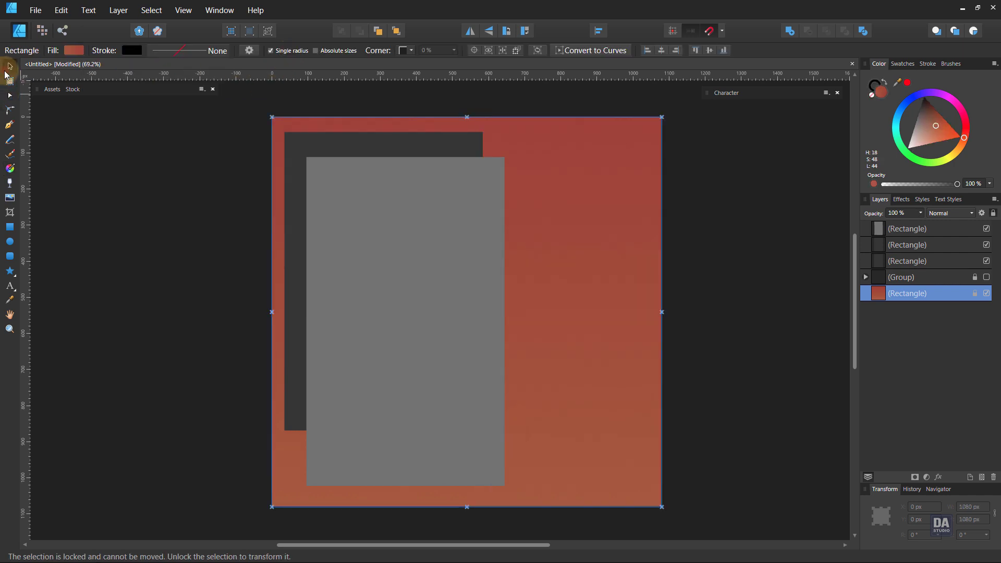
{"action": "left_click", "coordinate": [293, 229]}
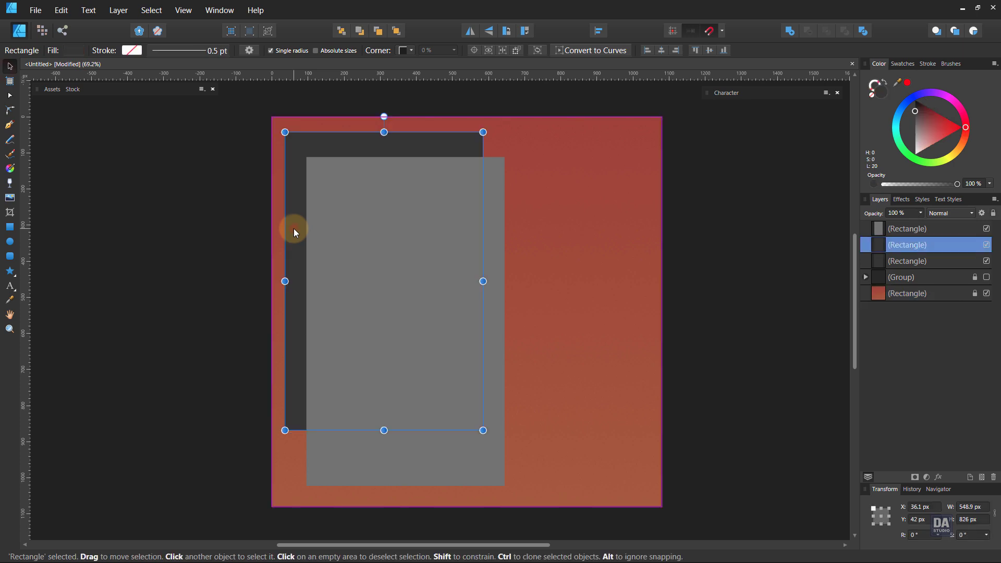
{"action": "left_click", "coordinate": [724, 358]}
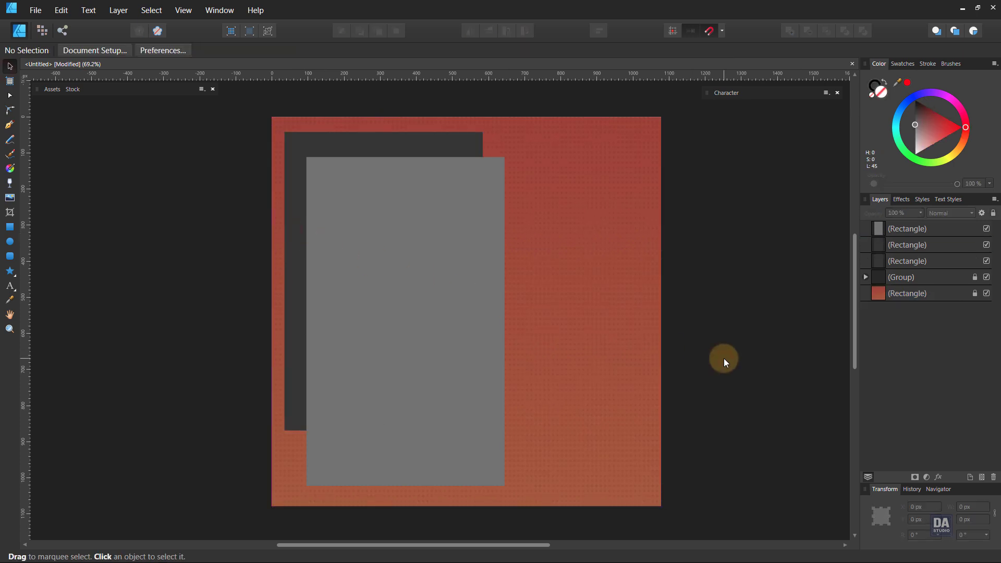
{"action": "left_click", "coordinate": [890, 279]}
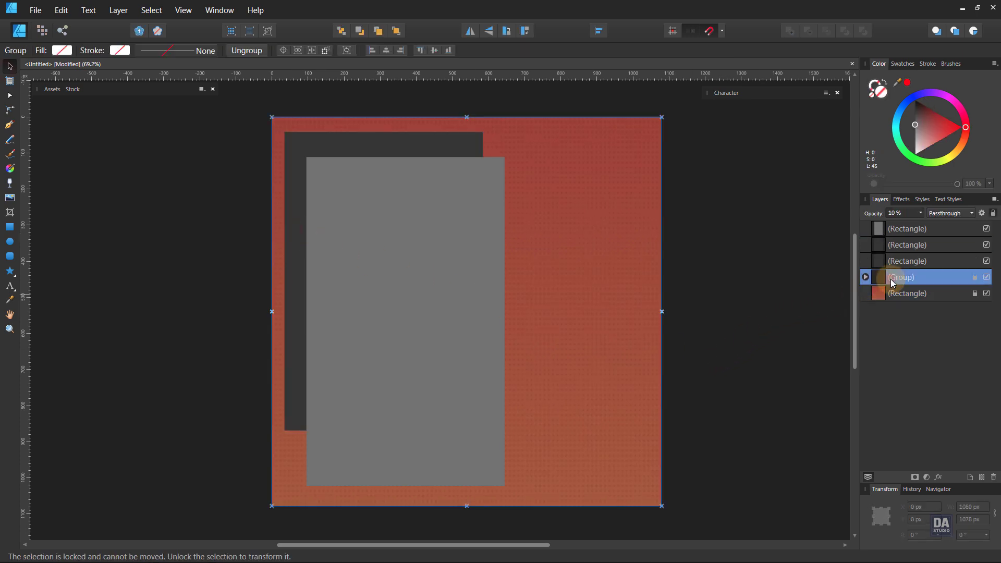
{"action": "left_click", "coordinate": [916, 154]}
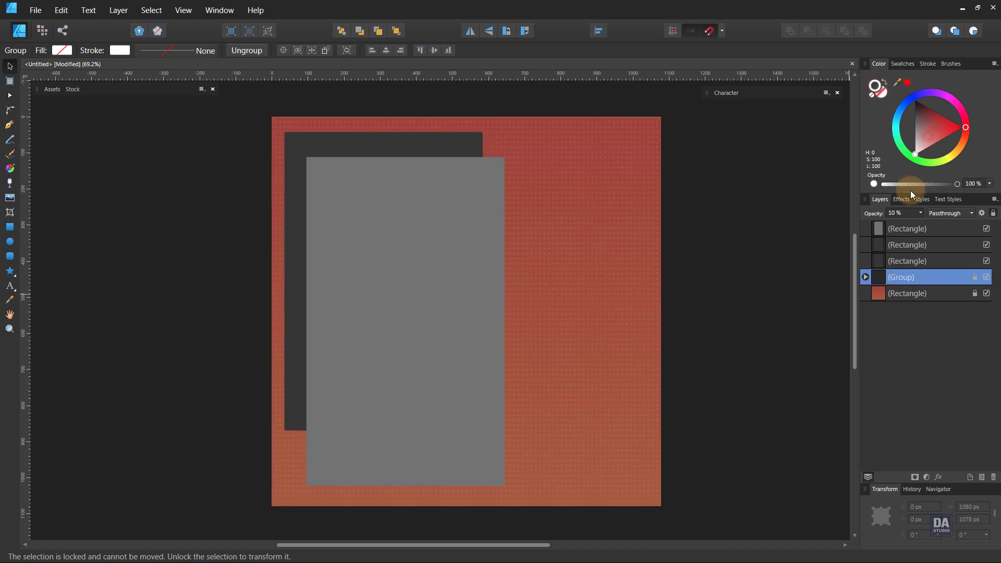
{"action": "left_click", "coordinate": [812, 256]}
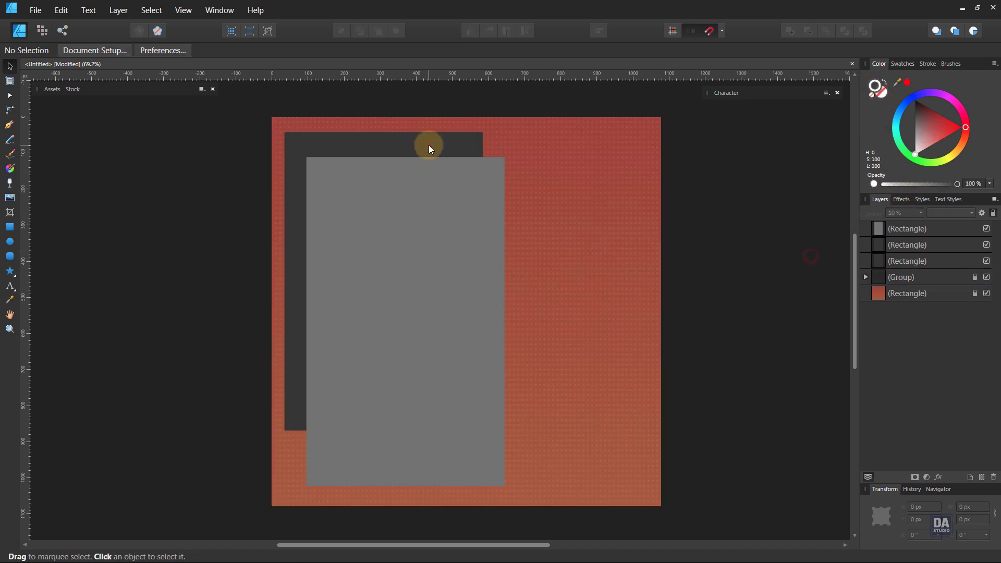
Recolour the charcoal back rectangle's fill to a pale cream.
{"action": "left_click", "coordinate": [429, 145]}
{"action": "left_click", "coordinate": [874, 94]}
{"action": "mouse_move", "coordinate": [965, 136]}
{"action": "left_mouse_down"}
{"action": "mouse_move", "coordinate": [959, 161]}
{"action": "mouse_move", "coordinate": [912, 137]}
{"action": "left_mouse_up"}
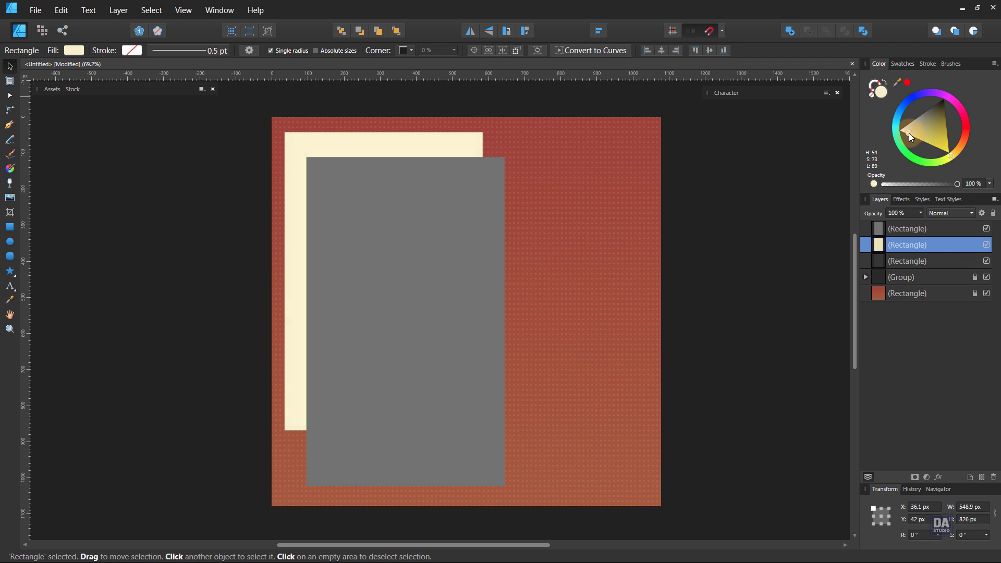
{"action": "left_click", "coordinate": [796, 282]}
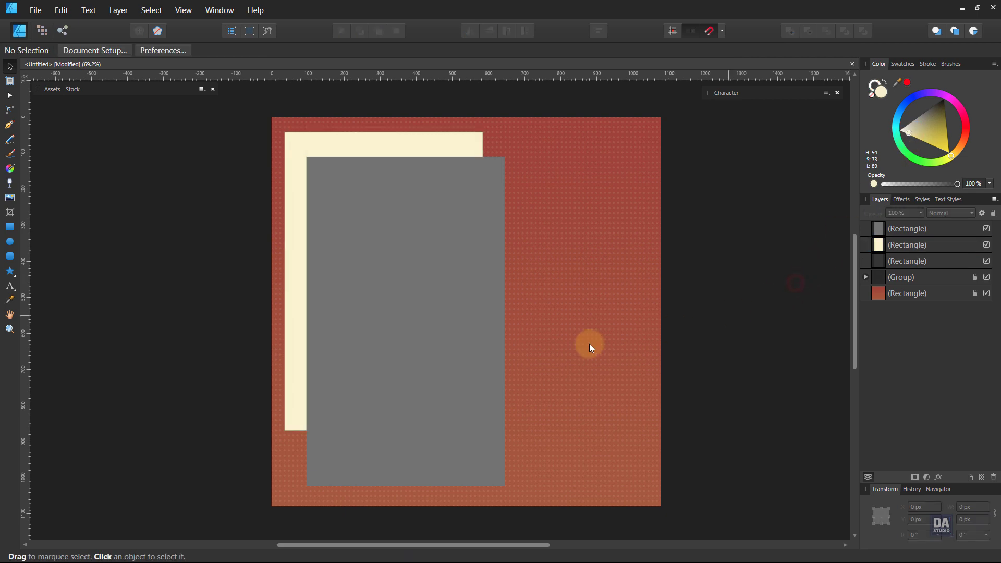
{"action": "left_click_drag", "start_coordinate": [461, 368], "coordinate": [468, 369]}
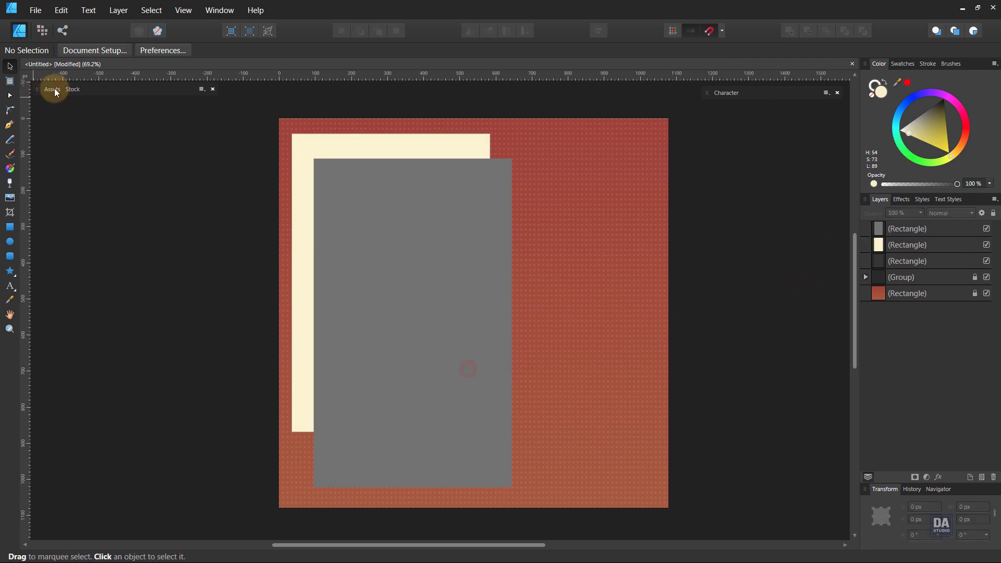
Drag the chair photo from the Pexels stock library onto the poster and scale it down.
{"action": "left_click", "coordinate": [73, 89]}
{"action": "left_click", "coordinate": [61, 104]}
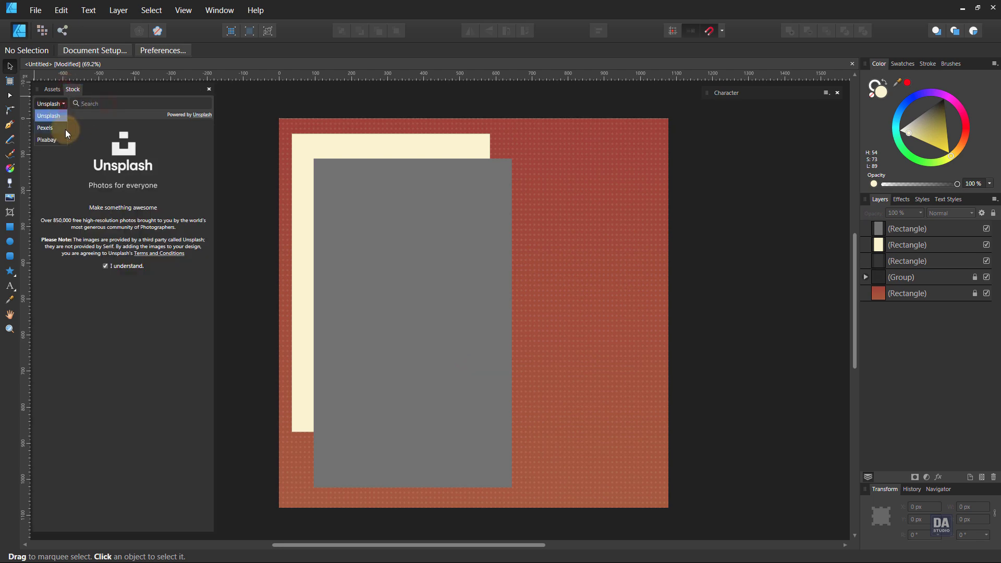
{"action": "left_click", "coordinate": [65, 128]}
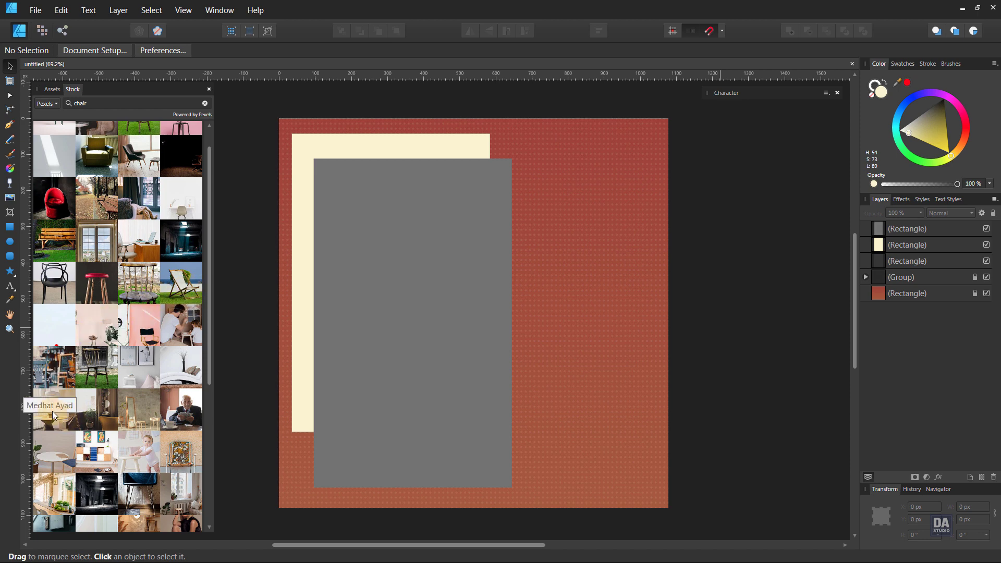
{"action": "mouse_move", "coordinate": [54, 416]}
{"action": "left_mouse_down"}
{"action": "mouse_move", "coordinate": [342, 339]}
{"action": "mouse_move", "coordinate": [363, 311]}
{"action": "left_mouse_up"}
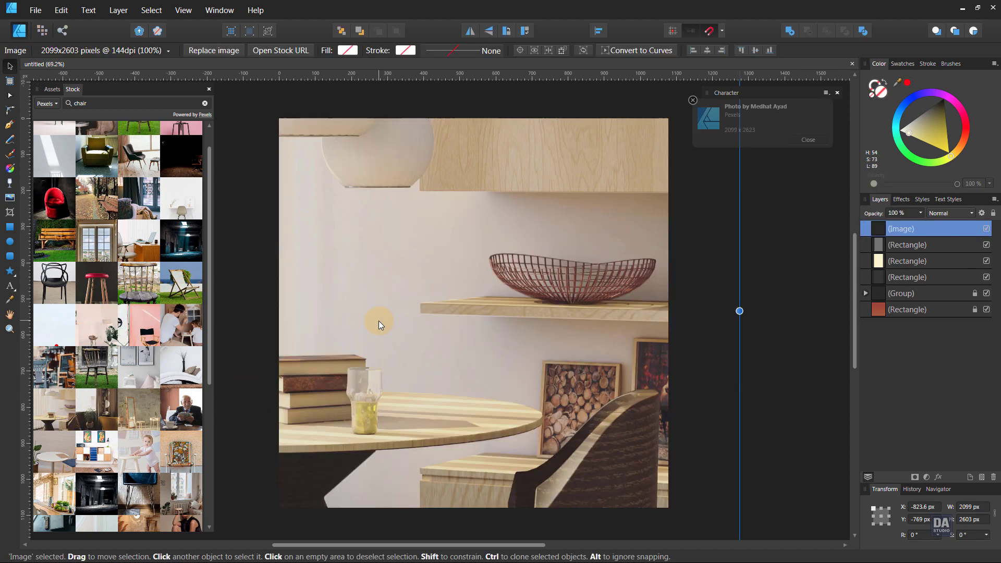
{"action": "left_click_drag", "start_coordinate": [567, 376], "coordinate": [681, 451]}
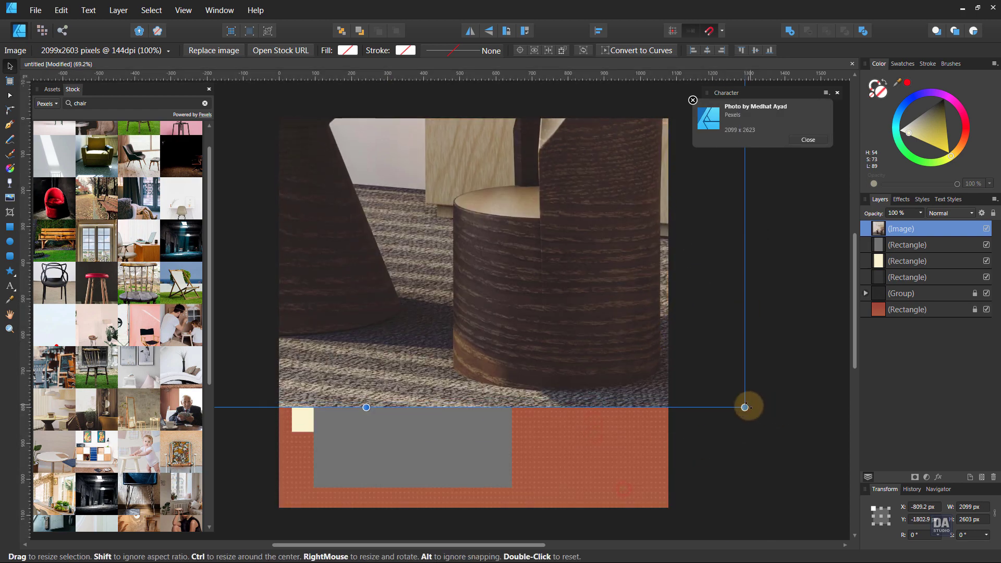
{"action": "mouse_move", "coordinate": [745, 407]}
{"action": "left_mouse_down"}
{"action": "mouse_move", "coordinate": [462, 468]}
{"action": "mouse_move", "coordinate": [471, 478]}
{"action": "left_mouse_up"}
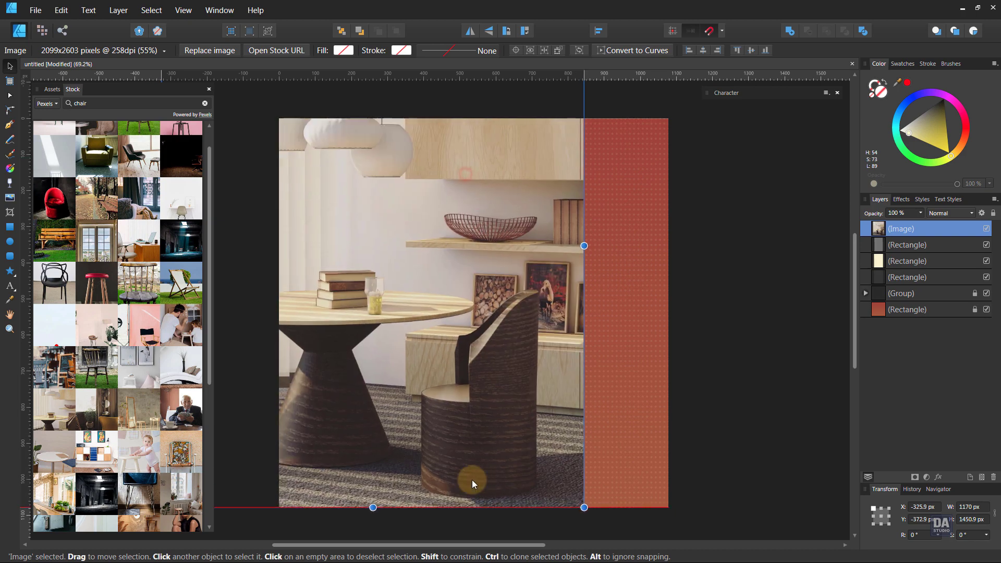
Clip the photo inside the mid-grey rectangle, then resize and centre it in the frame.
{"action": "left_click_drag", "start_coordinate": [923, 230], "coordinate": [921, 256]}
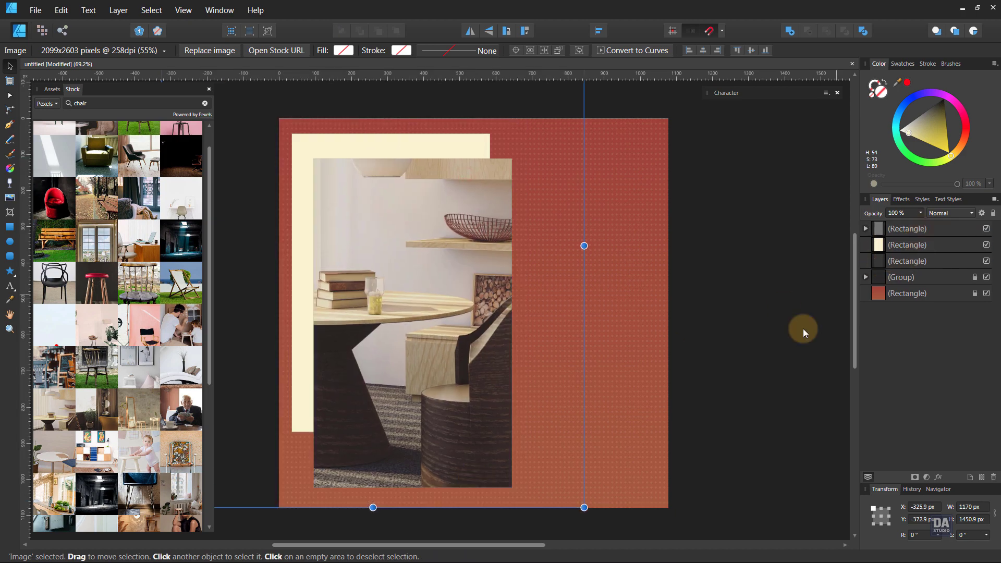
{"action": "mouse_move", "coordinate": [584, 508]}
{"action": "left_mouse_down"}
{"action": "mouse_move", "coordinate": [506, 412]}
{"action": "mouse_move", "coordinate": [519, 422]}
{"action": "left_mouse_up"}
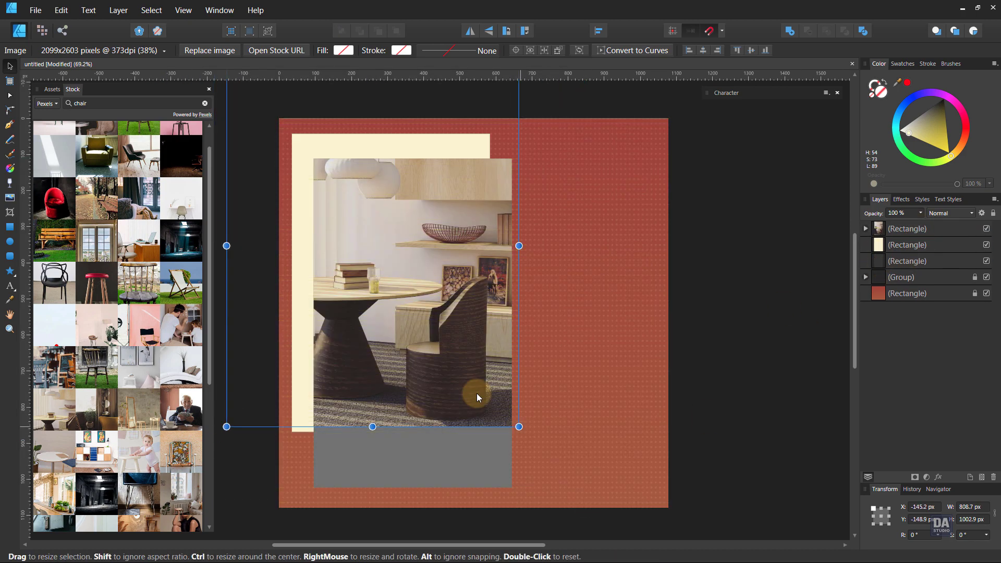
{"action": "mouse_move", "coordinate": [477, 393]}
{"action": "left_mouse_down"}
{"action": "mouse_move", "coordinate": [447, 424]}
{"action": "mouse_move", "coordinate": [443, 412]}
{"action": "left_mouse_up"}
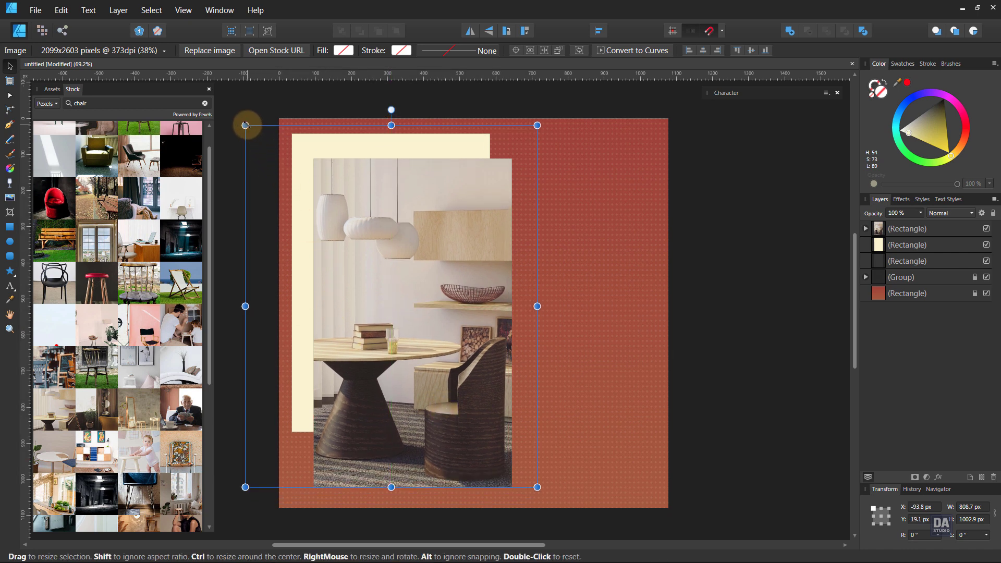
{"action": "left_click_drag", "start_coordinate": [245, 125], "coordinate": [271, 141]}
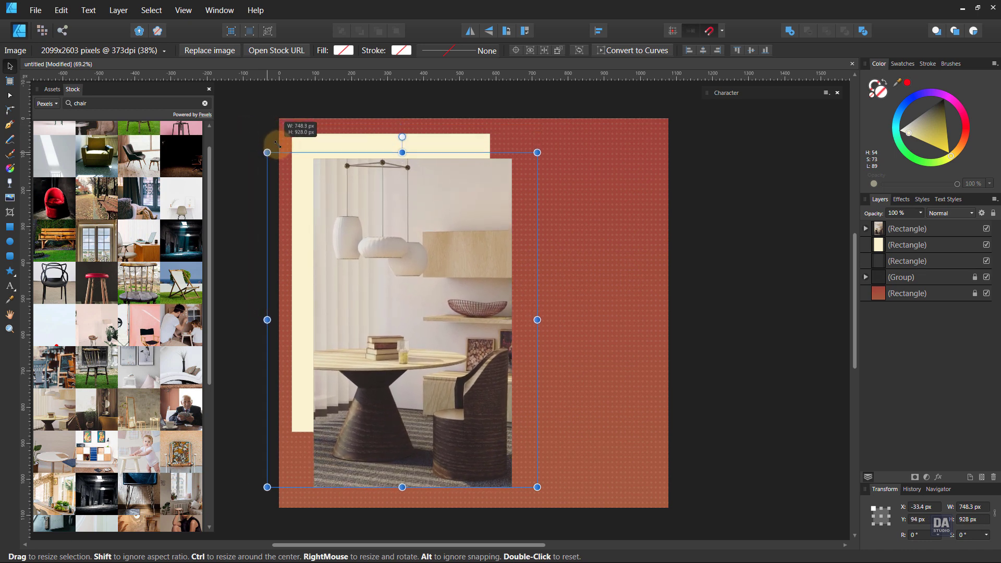
{"action": "mouse_move", "coordinate": [270, 140]}
{"action": "left_mouse_down"}
{"action": "mouse_move", "coordinate": [282, 146]}
{"action": "mouse_move", "coordinate": [271, 143]}
{"action": "left_mouse_up"}
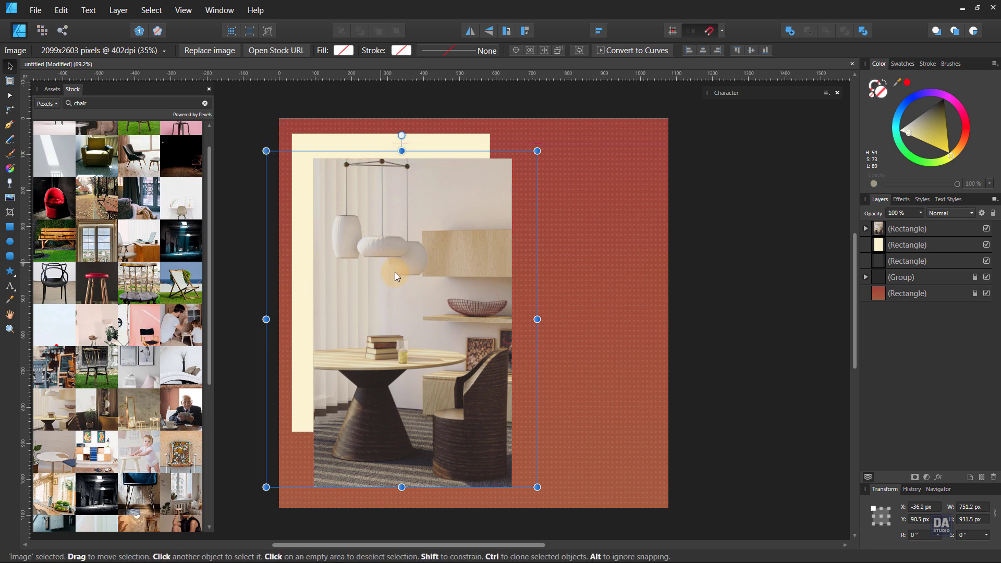
{"action": "left_click_drag", "start_coordinate": [395, 272], "coordinate": [401, 283]}
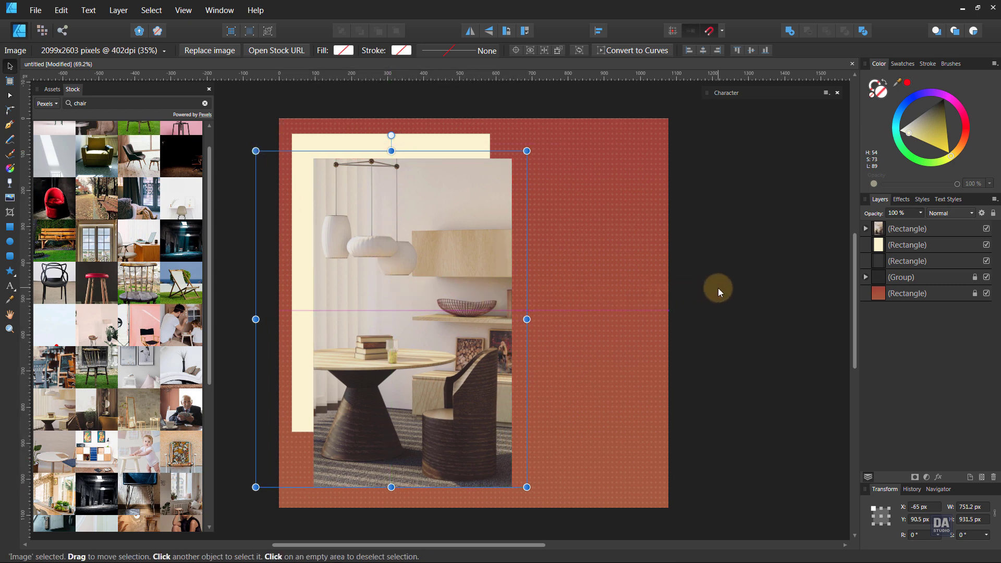
Fill the cream back panel with the photo's tan wood colour using the Color Picker.
{"action": "left_click", "coordinate": [468, 146]}
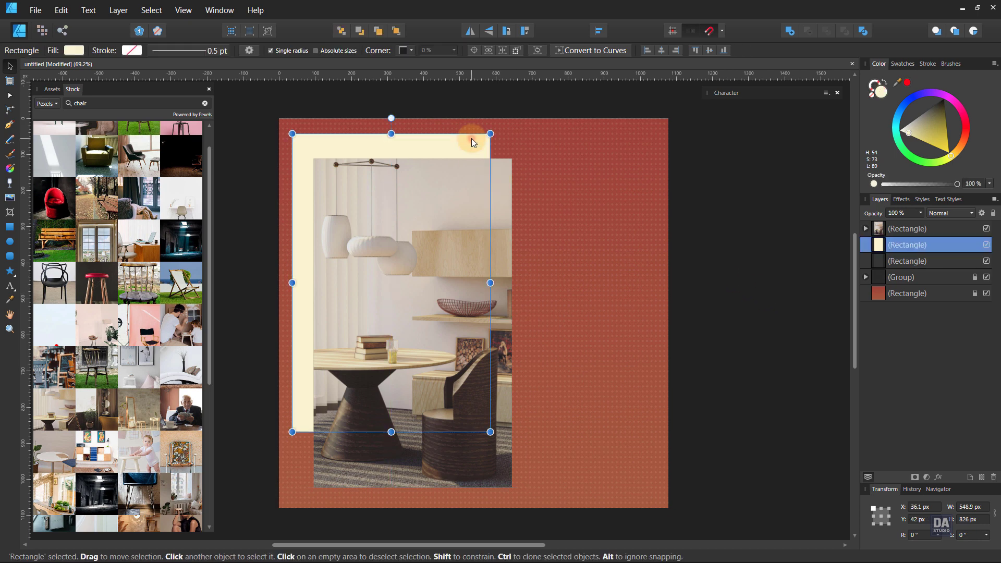
{"action": "left_click", "coordinate": [9, 301]}
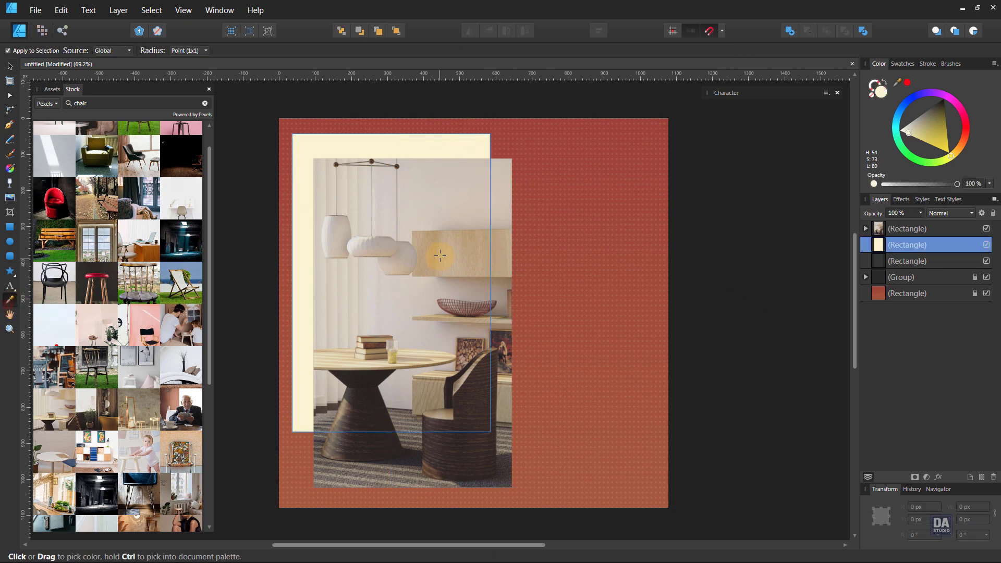
{"action": "left_click", "coordinate": [431, 248]}
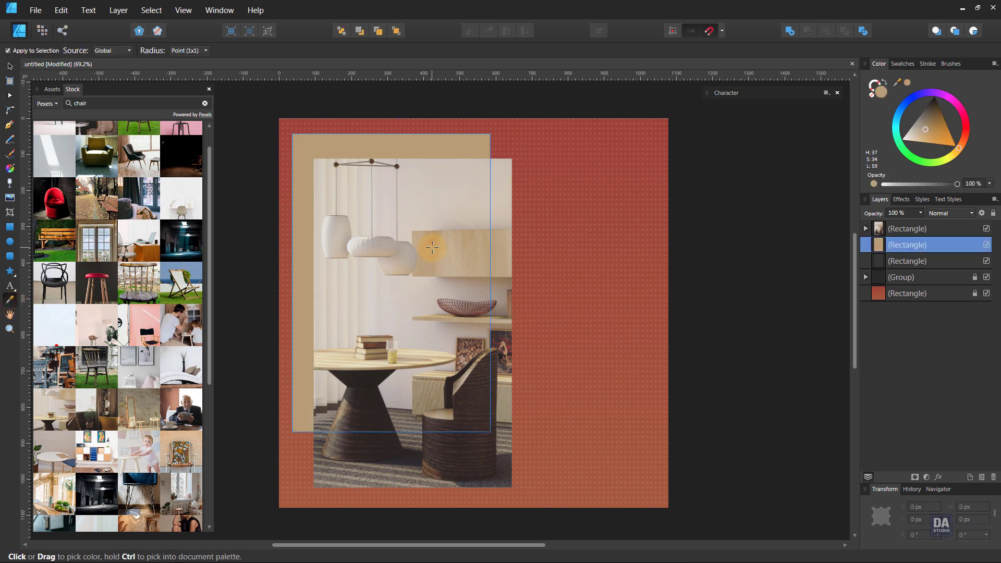
{"action": "left_click", "coordinate": [9, 66]}
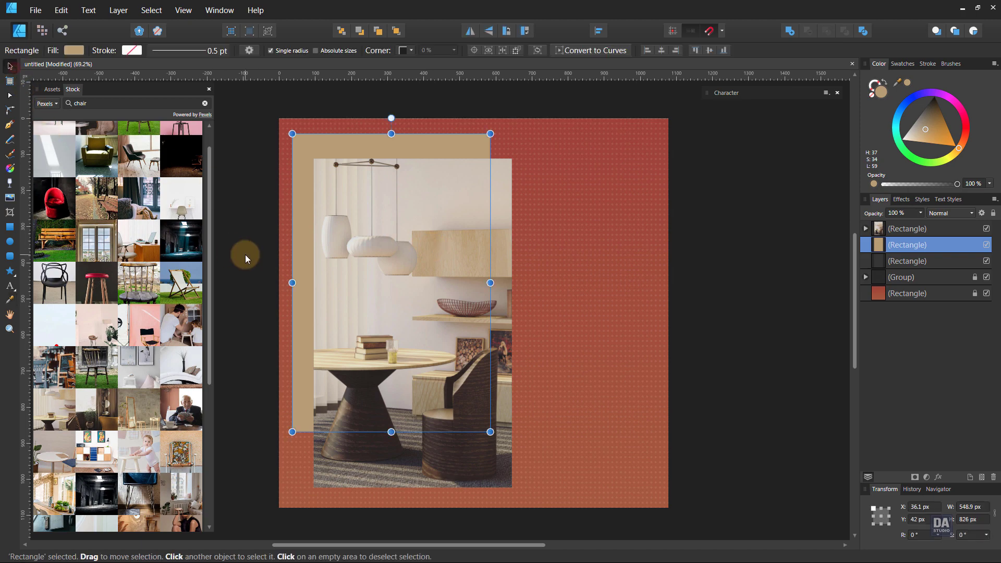
{"action": "left_click", "coordinate": [245, 255]}
{"action": "left_click", "coordinate": [359, 289]}
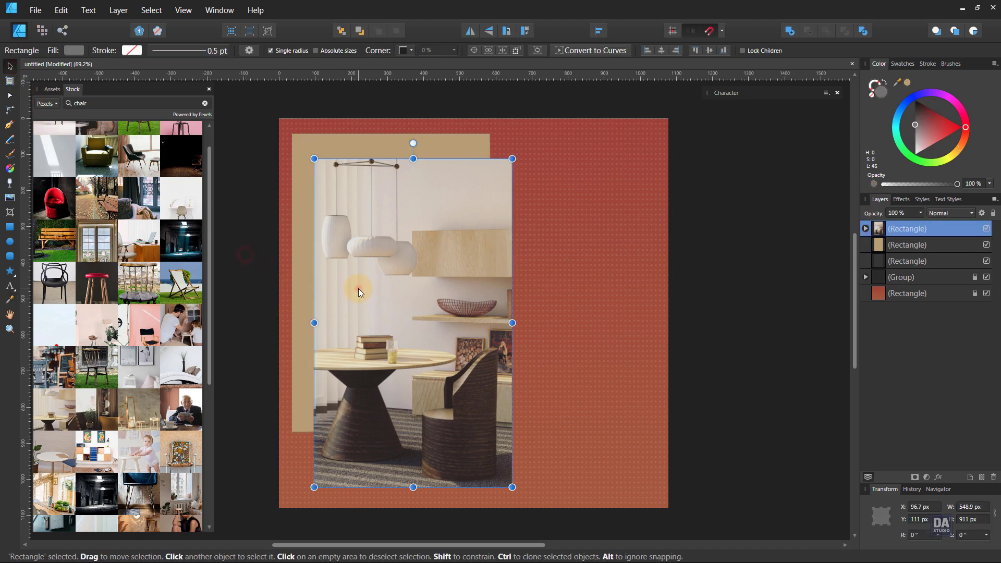
Give the chair photo a soft Outer Shadow with larger radius and offset at 30% opacity.
{"action": "left_click", "coordinate": [939, 477]}
{"action": "left_click_drag", "start_coordinate": [543, 138], "coordinate": [840, 202]}
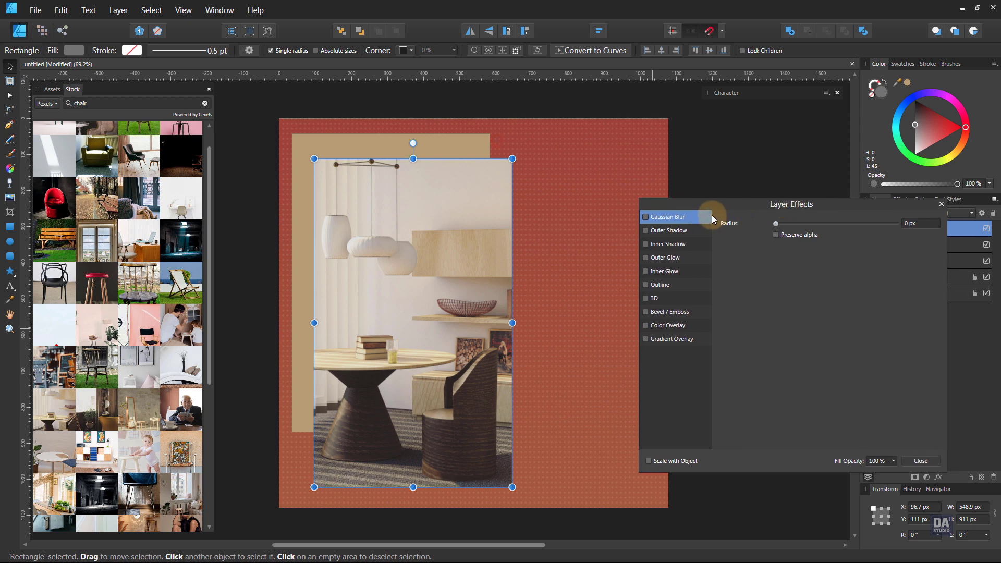
{"action": "left_click", "coordinate": [689, 233]}
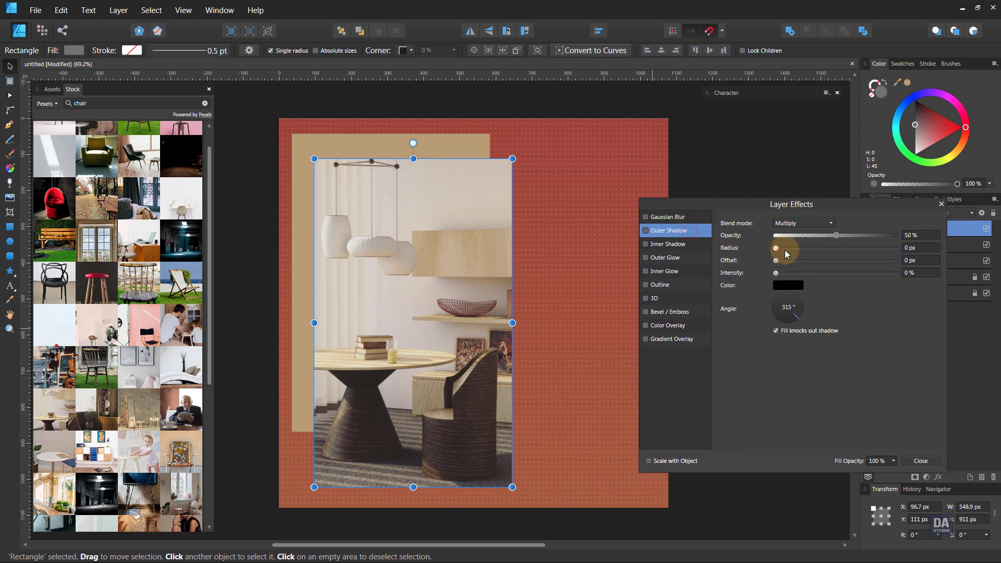
{"action": "mouse_move", "coordinate": [785, 250]}
{"action": "left_mouse_down"}
{"action": "mouse_move", "coordinate": [829, 250]}
{"action": "mouse_move", "coordinate": [828, 260]}
{"action": "mouse_move", "coordinate": [817, 237]}
{"action": "mouse_move", "coordinate": [849, 237]}
{"action": "mouse_move", "coordinate": [813, 238]}
{"action": "mouse_move", "coordinate": [858, 250]}
{"action": "left_mouse_up"}
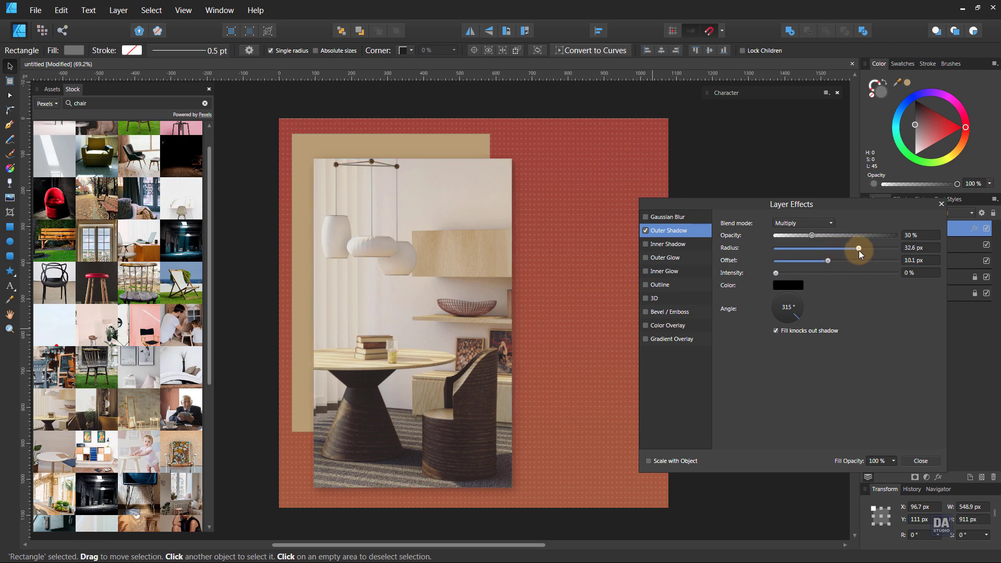
{"action": "left_click", "coordinate": [922, 461]}
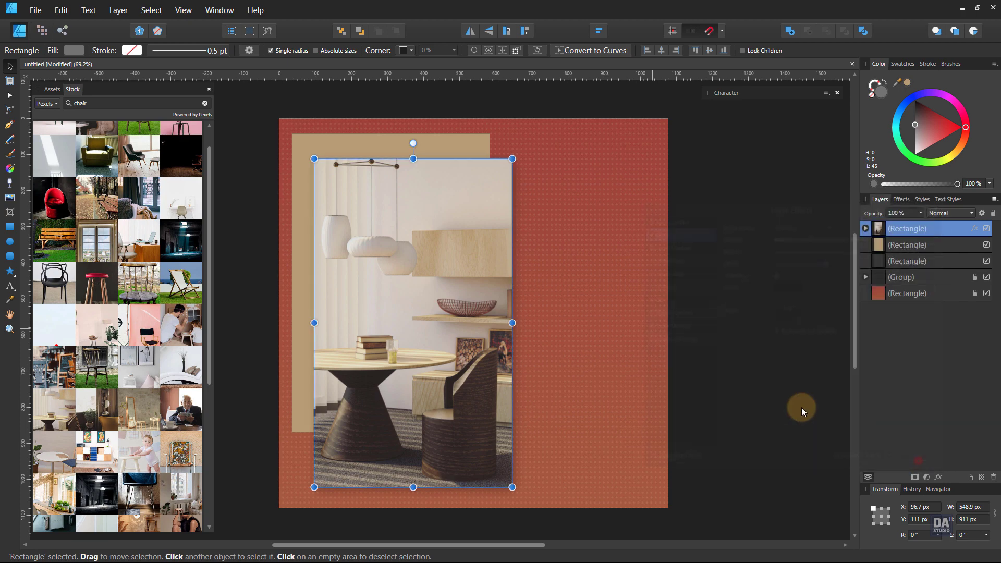
{"action": "left_click", "coordinate": [756, 402]}
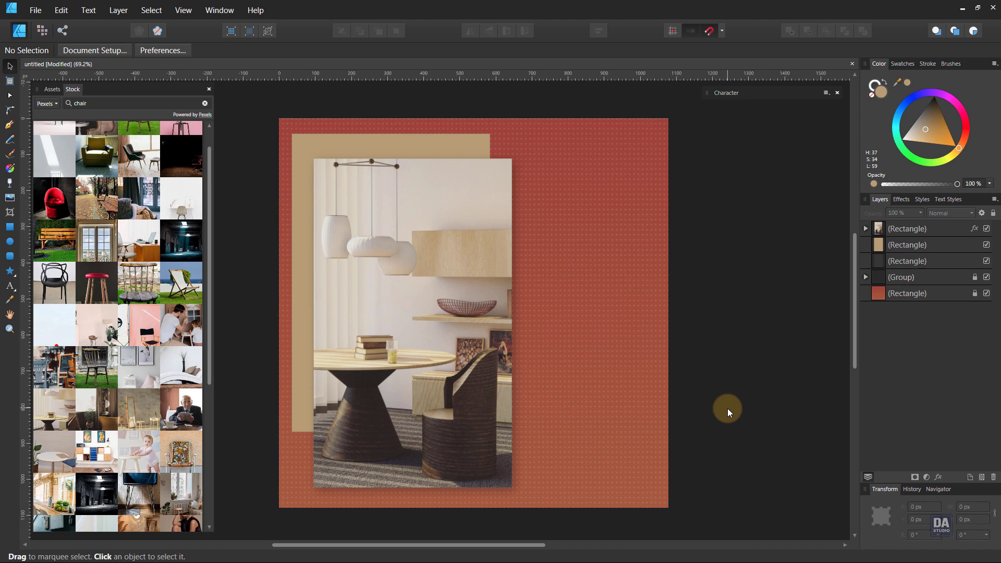
Place the DESIGN ART STUDIO logo from Assets in the top-right corner, shrunk smaller.
{"action": "left_click", "coordinate": [52, 89]}
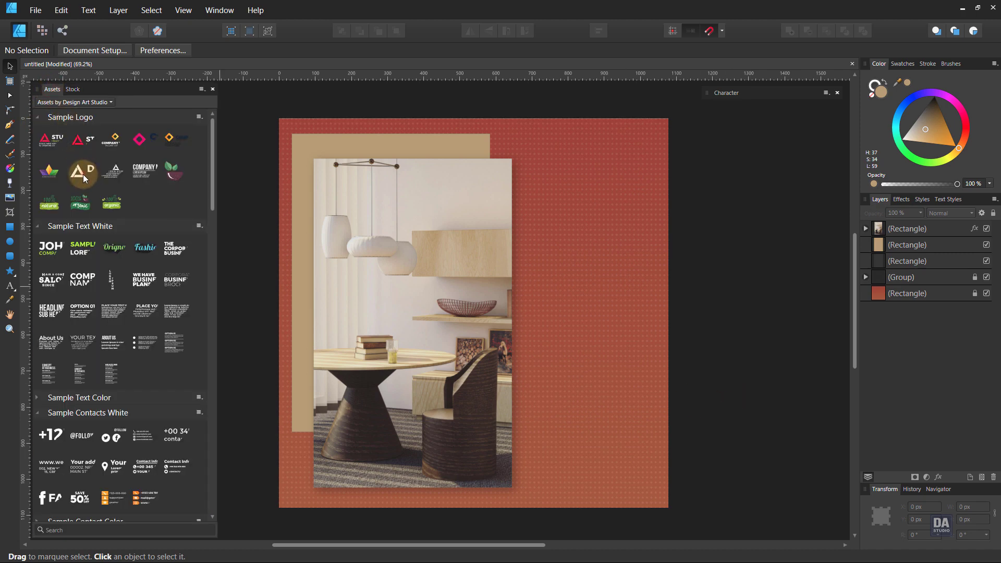
{"action": "left_click_drag", "start_coordinate": [82, 169], "coordinate": [599, 199]}
{"action": "left_click_drag", "start_coordinate": [533, 199], "coordinate": [590, 179]}
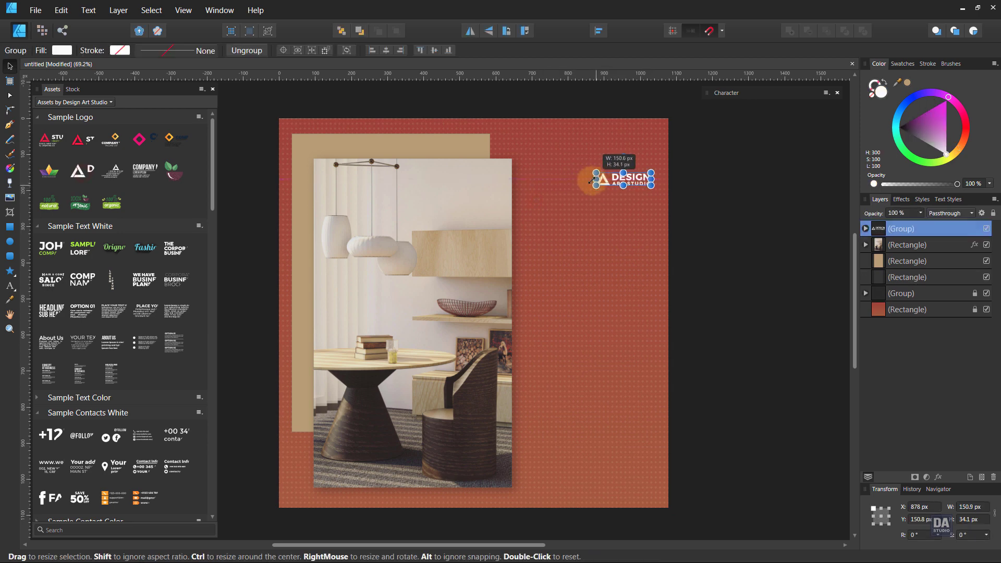
{"action": "left_click_drag", "start_coordinate": [590, 178], "coordinate": [640, 143]}
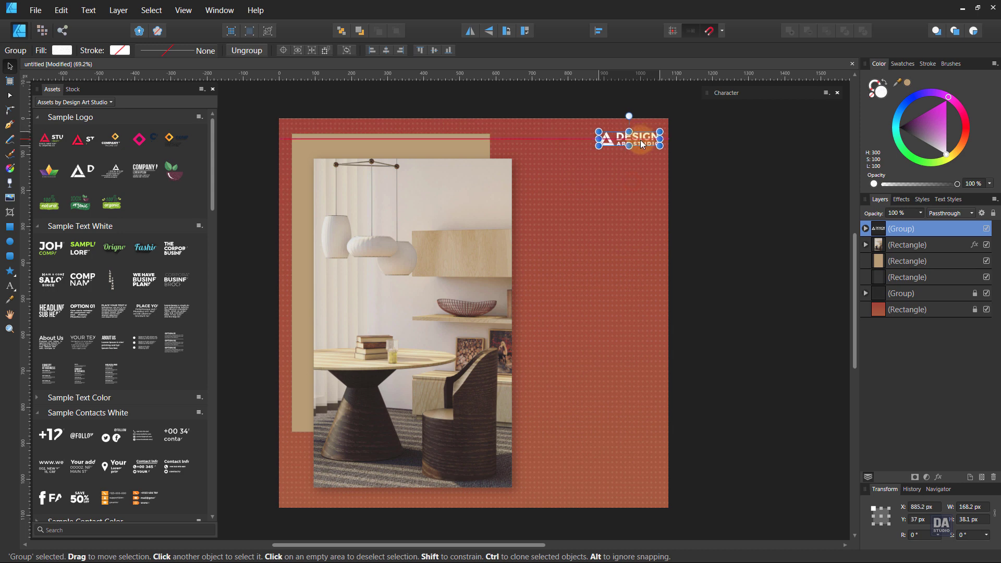
{"action": "left_click_drag", "start_coordinate": [640, 143], "coordinate": [642, 149]}
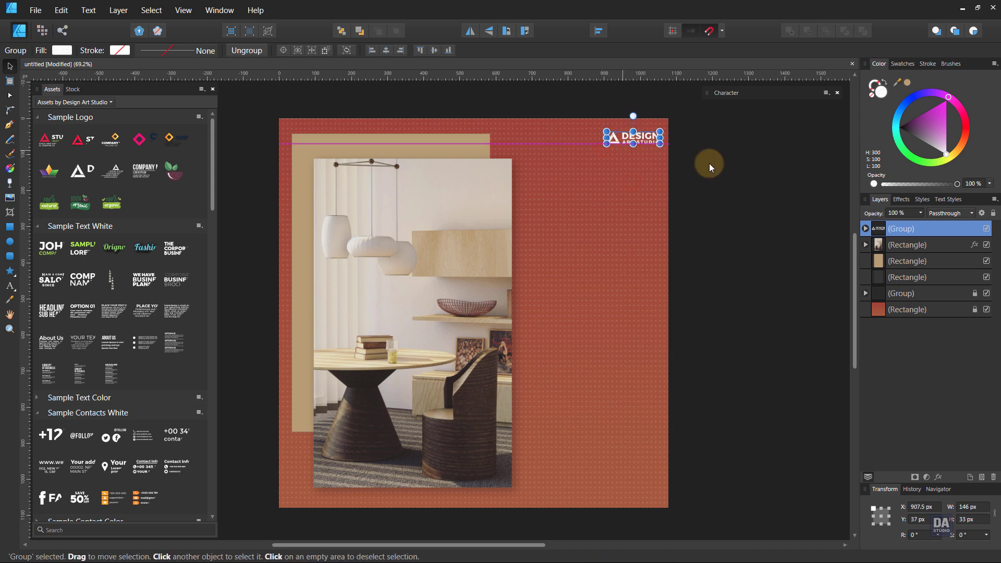
{"action": "left_click", "coordinate": [715, 166]}
{"action": "left_click", "coordinate": [646, 145]}
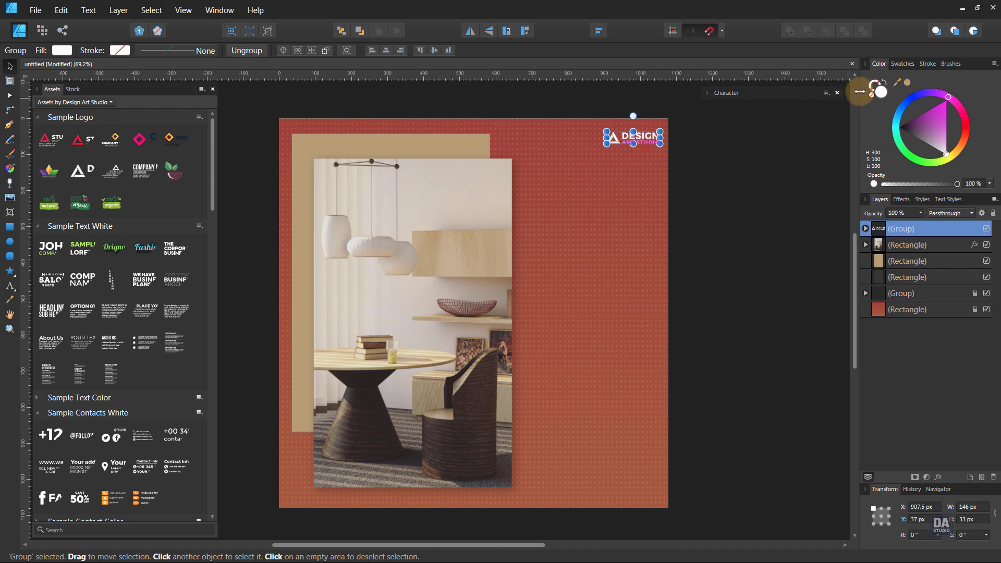
{"action": "left_click", "coordinate": [826, 152]}
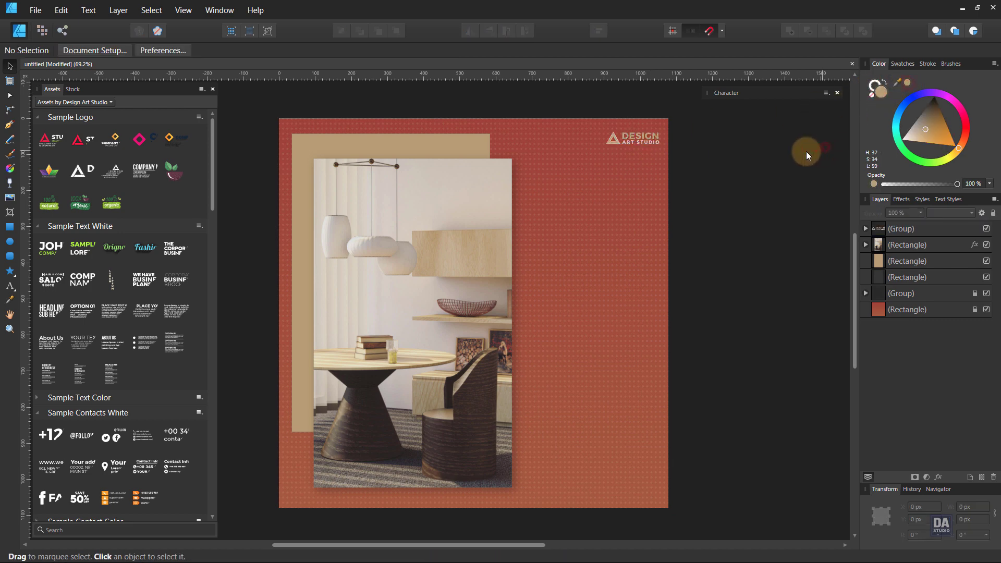
{"action": "left_click", "coordinate": [652, 146]}
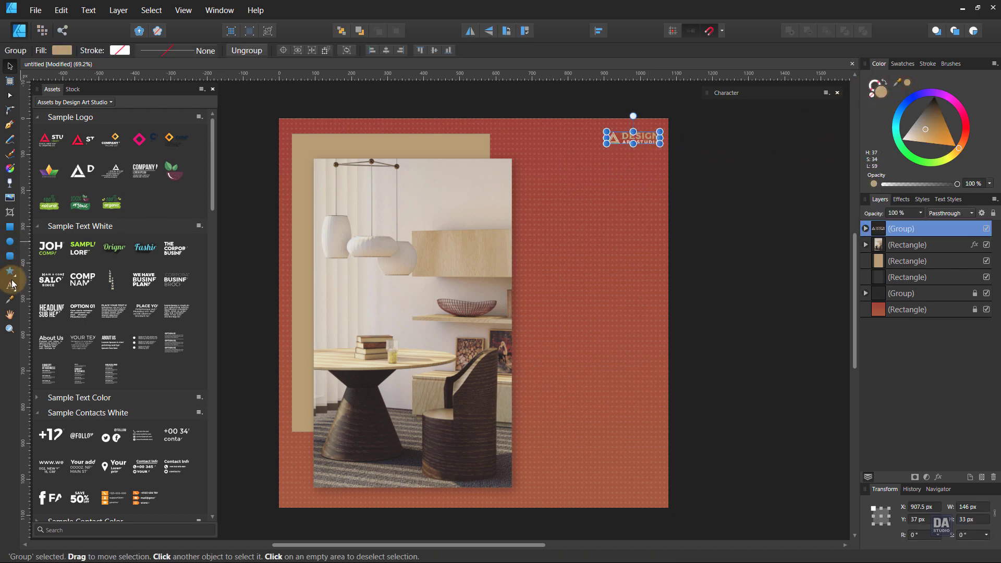
Recolour the logo a pale cream sampled from the chair photo with the Color Picker.
{"action": "left_click", "coordinate": [9, 300]}
{"action": "left_click", "coordinate": [411, 176]}
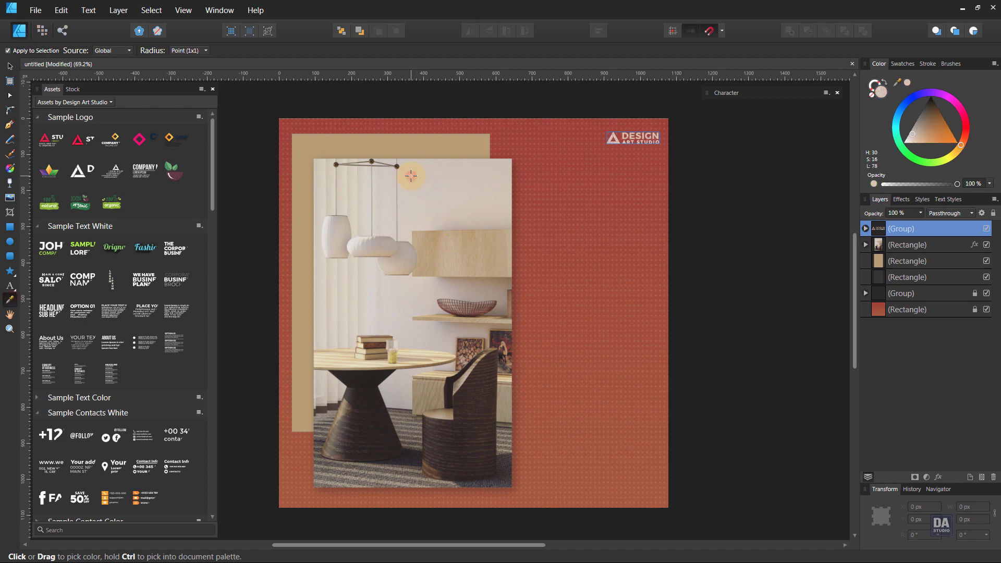
{"action": "left_click_drag", "start_coordinate": [416, 163], "coordinate": [418, 181]}
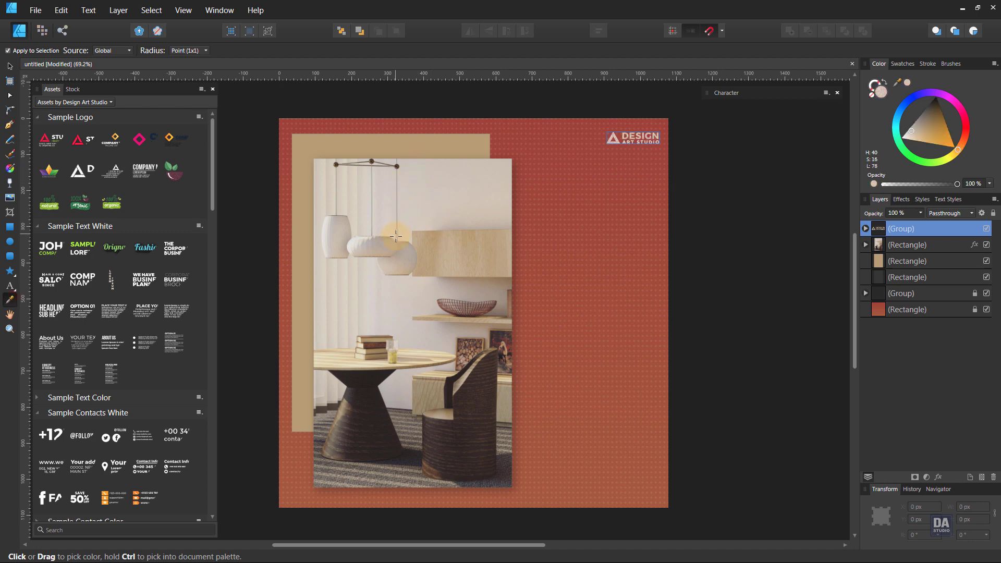
{"action": "left_click", "coordinate": [355, 367]}
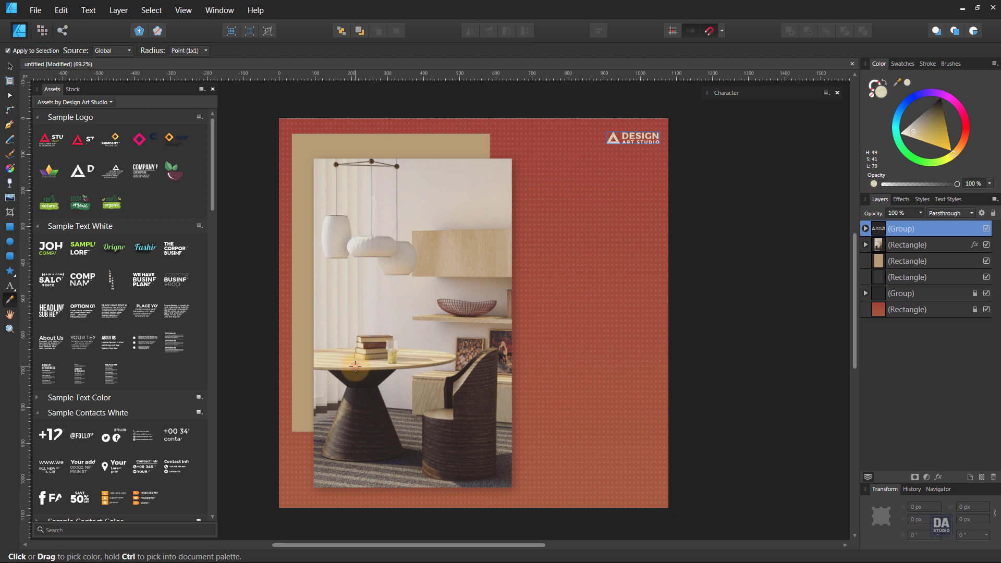
{"action": "left_click", "coordinate": [10, 66]}
{"action": "left_click", "coordinate": [246, 217]}
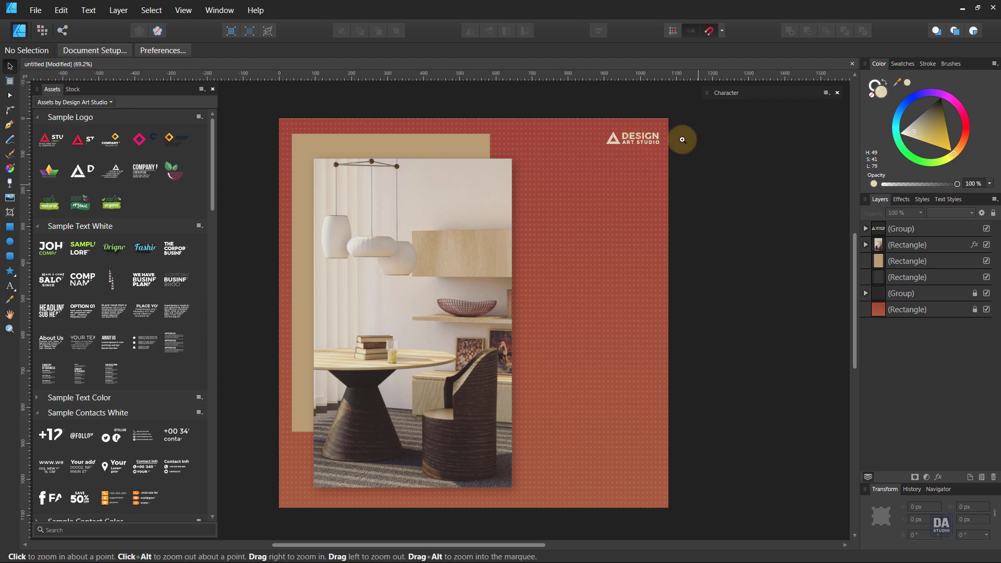
{"action": "mouse_move", "coordinate": [682, 138]}
{"action": "left_mouse_down"}
{"action": "mouse_move", "coordinate": [961, 173]}
{"action": "mouse_move", "coordinate": [628, 151]}
{"action": "left_mouse_up"}
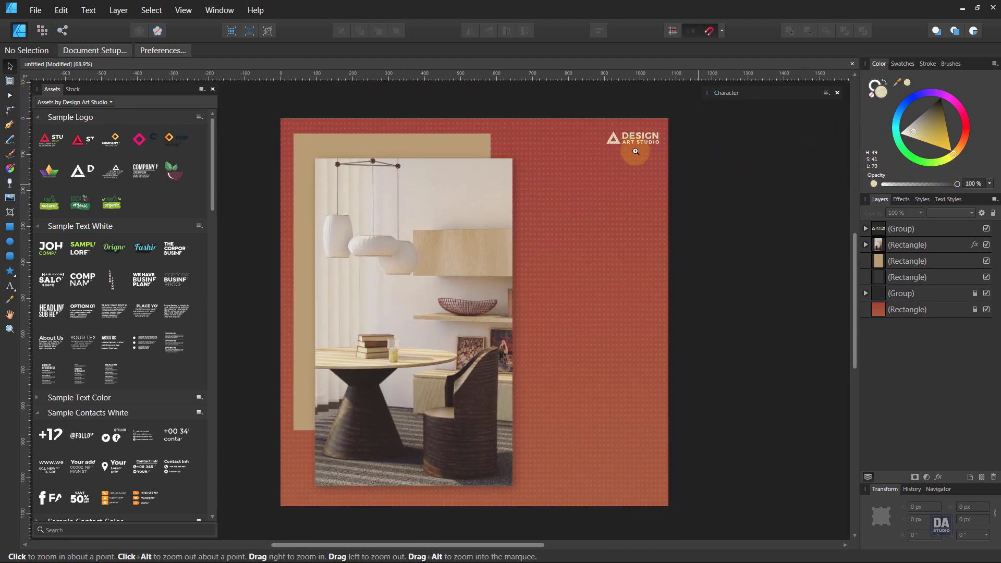
{"action": "left_click_drag", "start_coordinate": [628, 168], "coordinate": [649, 172]}
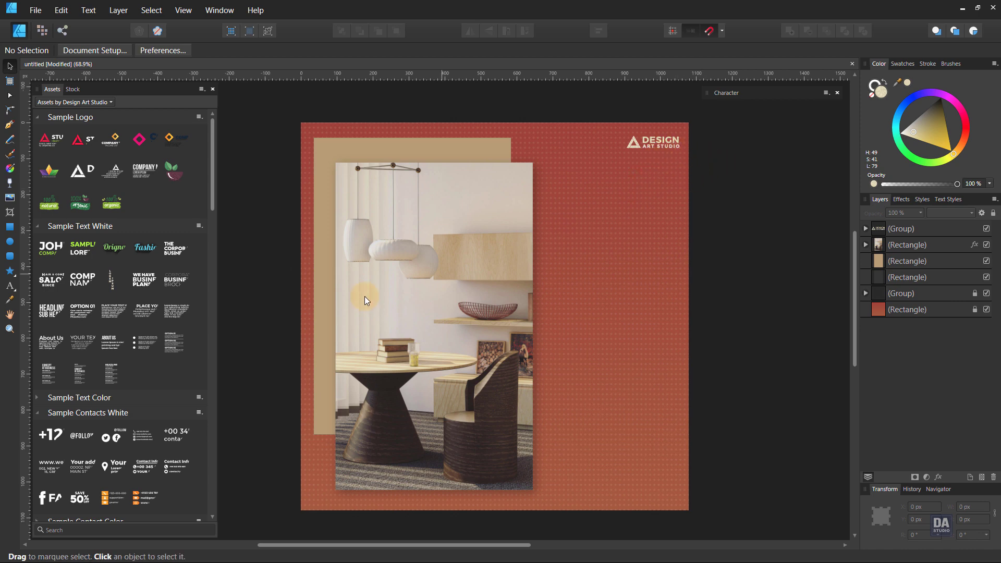
{"action": "scroll", "coordinate": [81, 389], "scroll_direction": "down", "scroll_amount": 2}
{"action": "scroll", "coordinate": [84, 394], "scroll_direction": "down", "scroll_amount": 2}
{"action": "scroll", "coordinate": [104, 381], "scroll_direction": "down", "scroll_amount": 2}
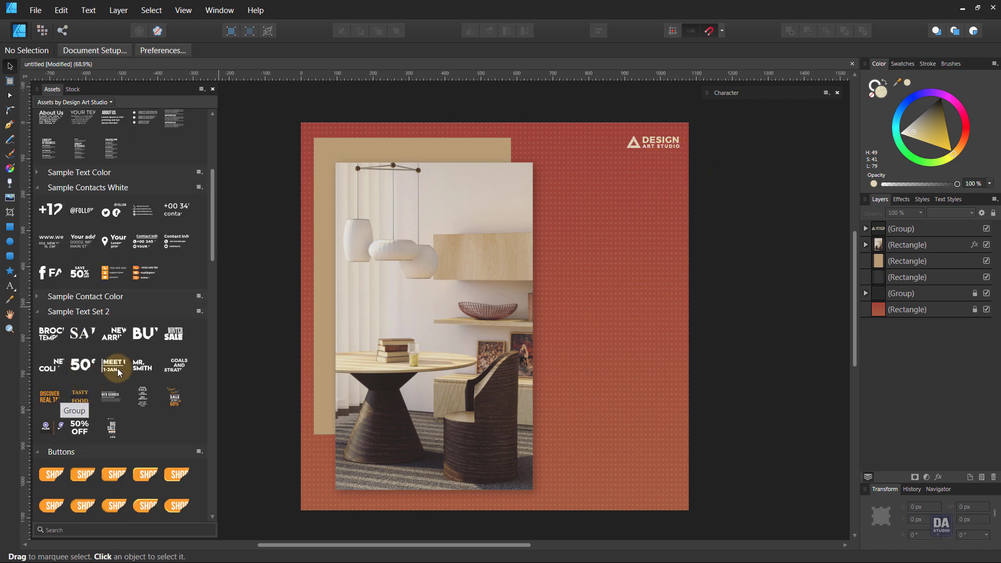
Place the white NEW ARRIVALS heading right-aligned, narrowed and raised slightly below the logo.
{"action": "mouse_move", "coordinate": [114, 334]}
{"action": "left_mouse_down"}
{"action": "mouse_move", "coordinate": [577, 328]}
{"action": "mouse_move", "coordinate": [655, 316]}
{"action": "left_mouse_up"}
{"action": "left_click", "coordinate": [545, 50]}
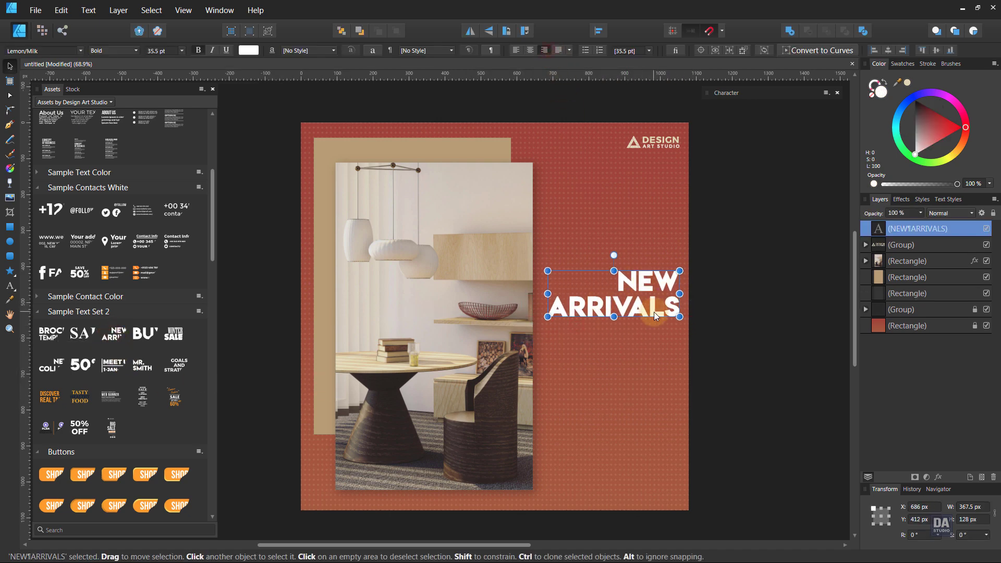
{"action": "left_click_drag", "start_coordinate": [548, 317], "coordinate": [571, 309]}
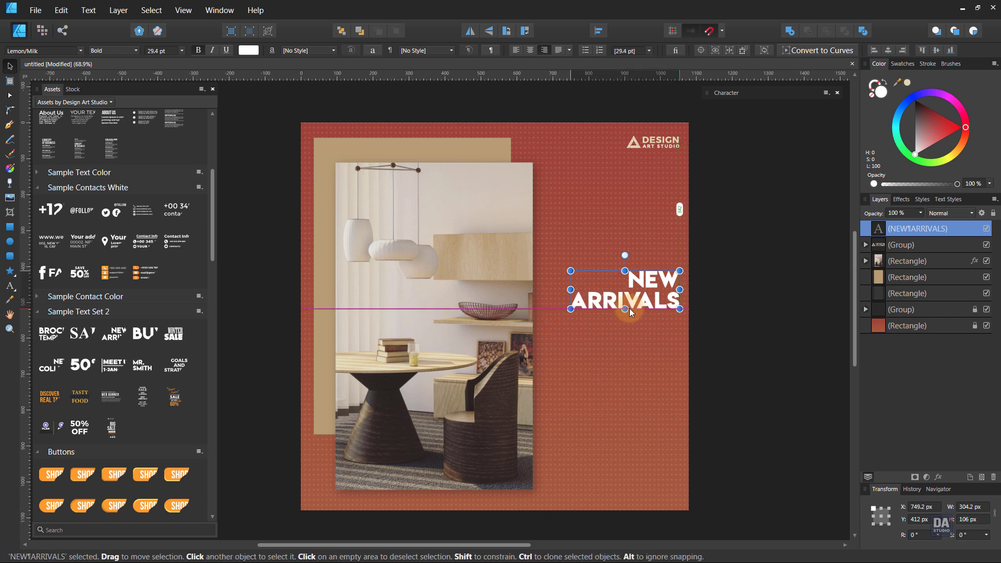
{"action": "left_click_drag", "start_coordinate": [630, 309], "coordinate": [630, 293]}
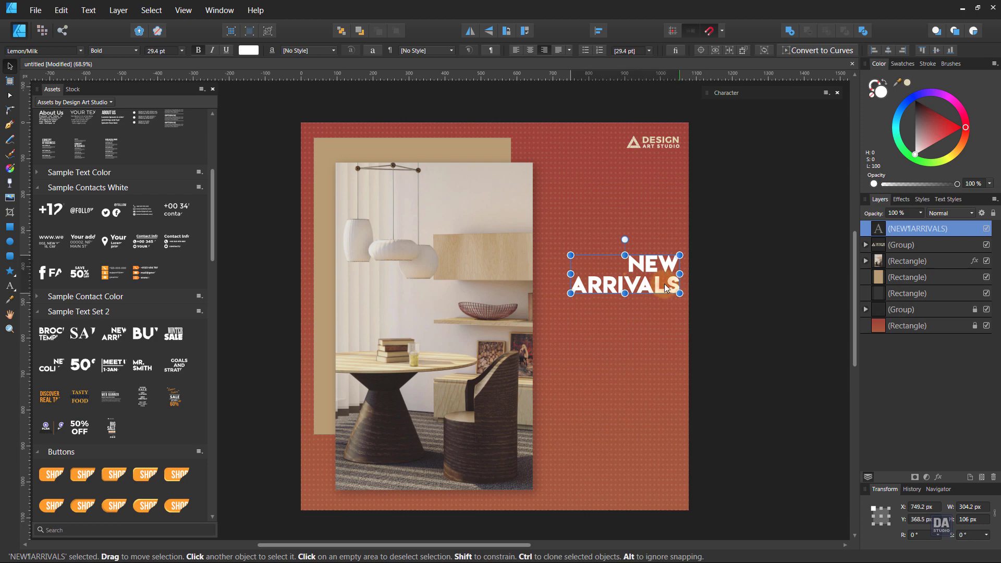
{"action": "left_click", "coordinate": [722, 308]}
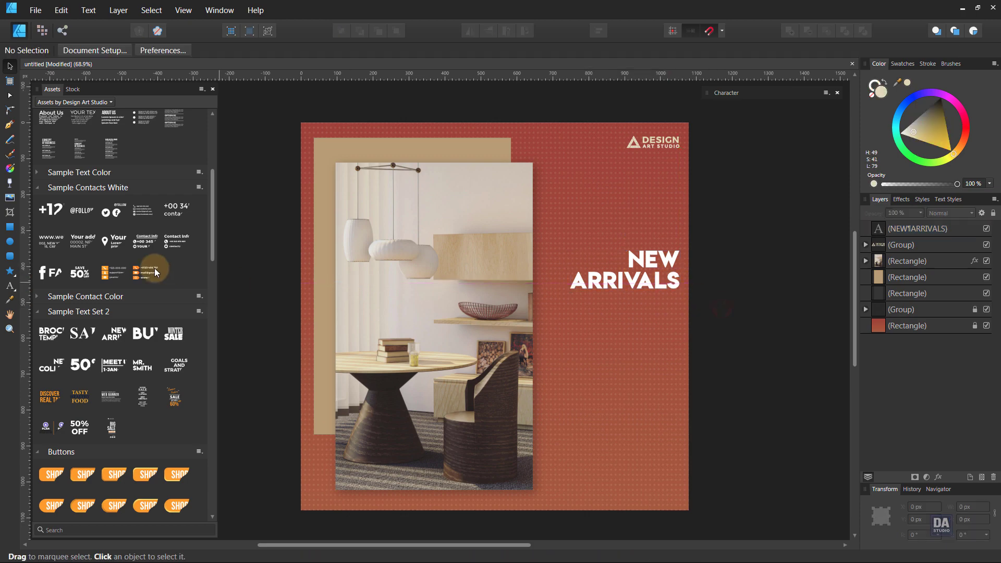
{"action": "scroll", "coordinate": [149, 273], "scroll_direction": "up", "scroll_amount": 4}
{"action": "scroll", "coordinate": [155, 337], "scroll_direction": "up", "scroll_amount": 4}
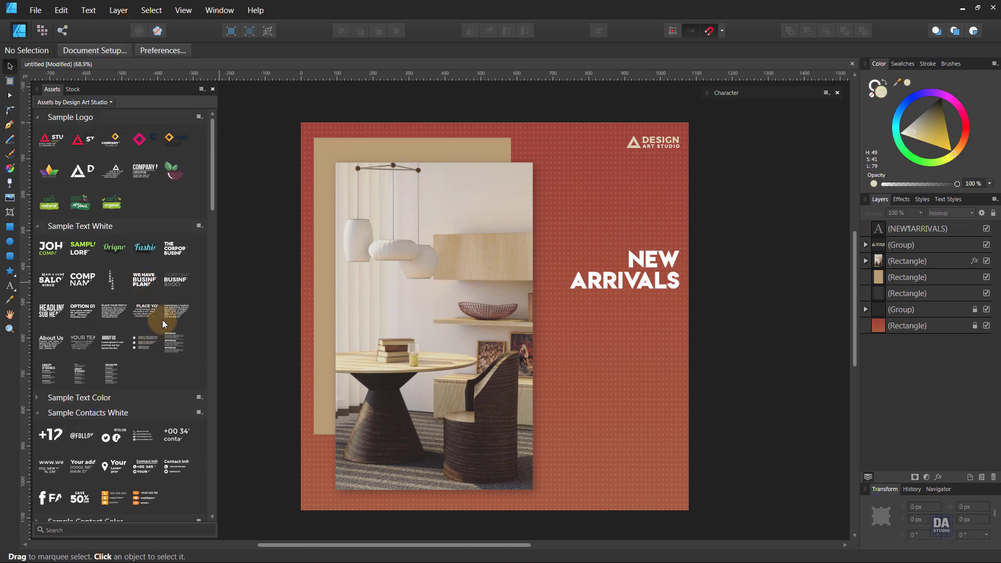
Add the PLACE YOUR TEXT HERE text block and set its paragraph to Justify Right.
{"action": "mouse_move", "coordinate": [142, 314]}
{"action": "left_mouse_down"}
{"action": "mouse_move", "coordinate": [568, 351]}
{"action": "mouse_move", "coordinate": [611, 345]}
{"action": "left_mouse_up"}
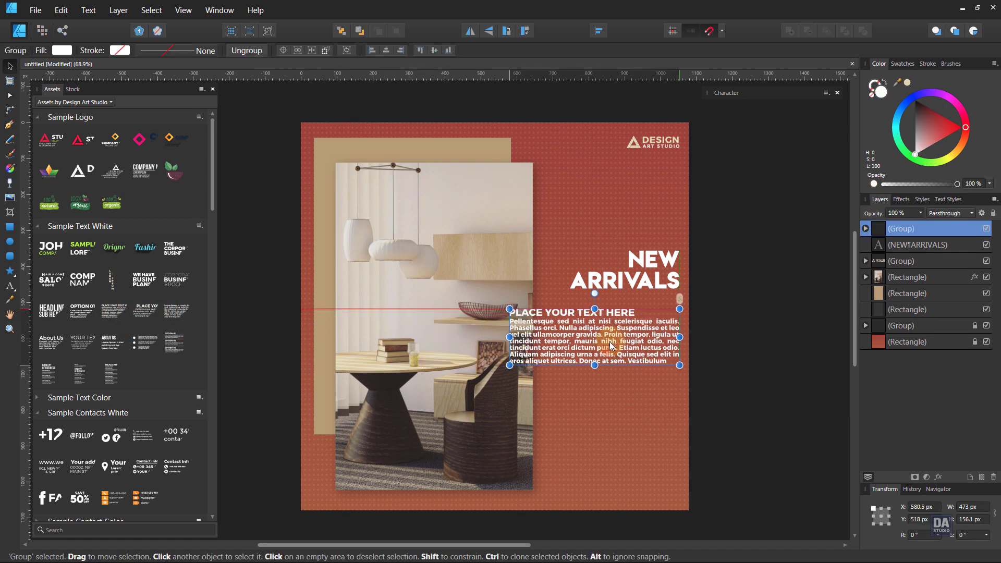
{"action": "double_click", "coordinate": [611, 345]}
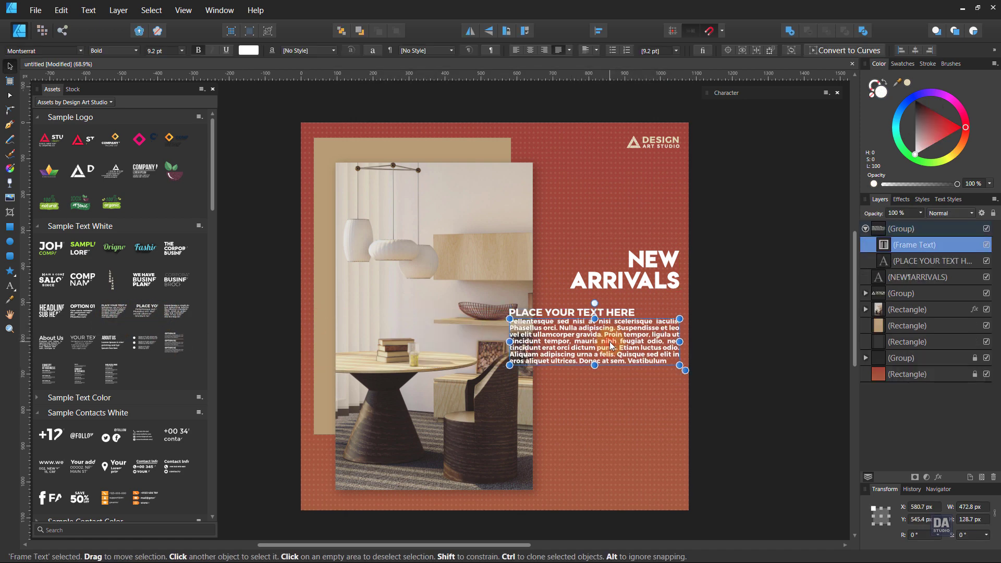
{"action": "left_click", "coordinate": [545, 49]}
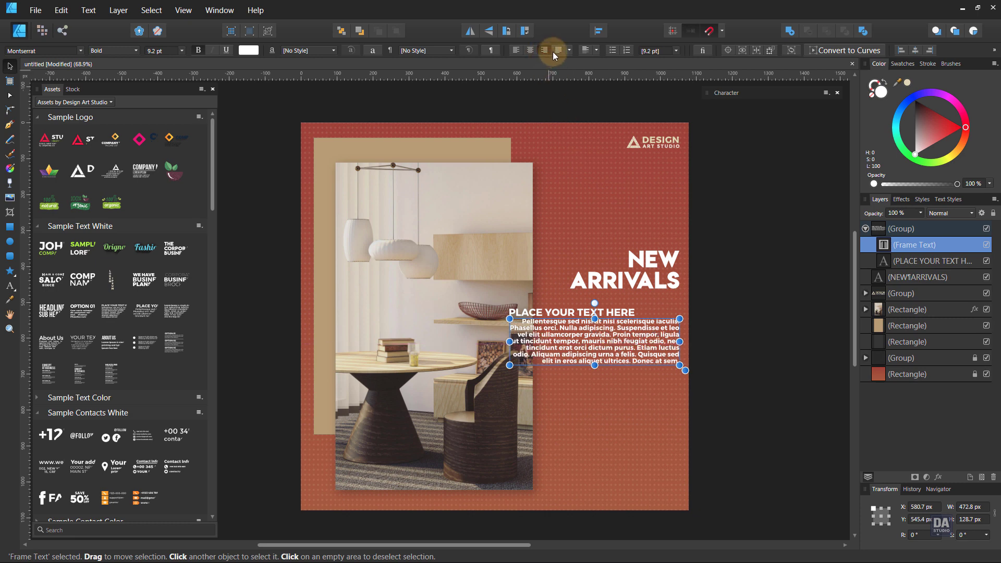
{"action": "left_click", "coordinate": [571, 51]}
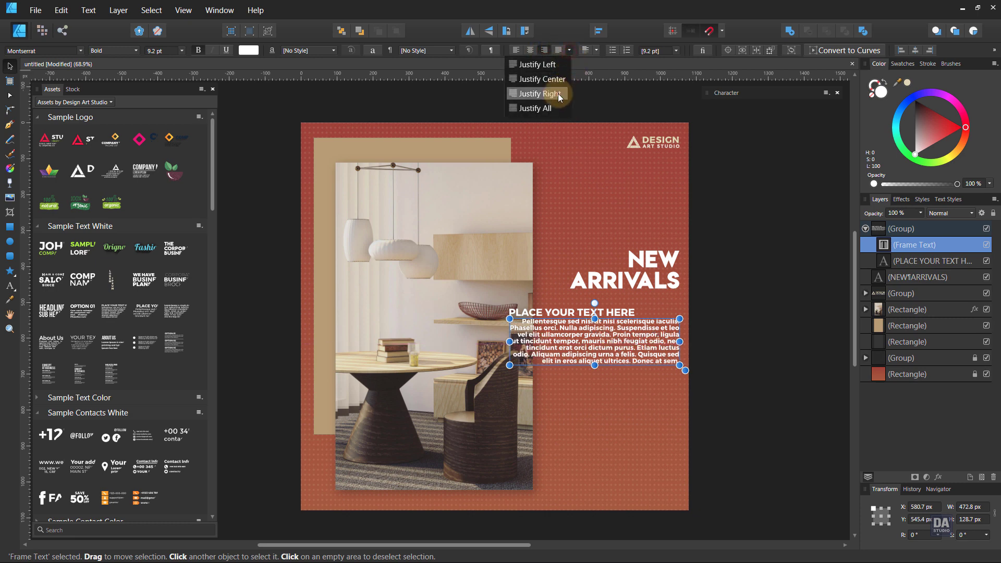
{"action": "left_click", "coordinate": [559, 95]}
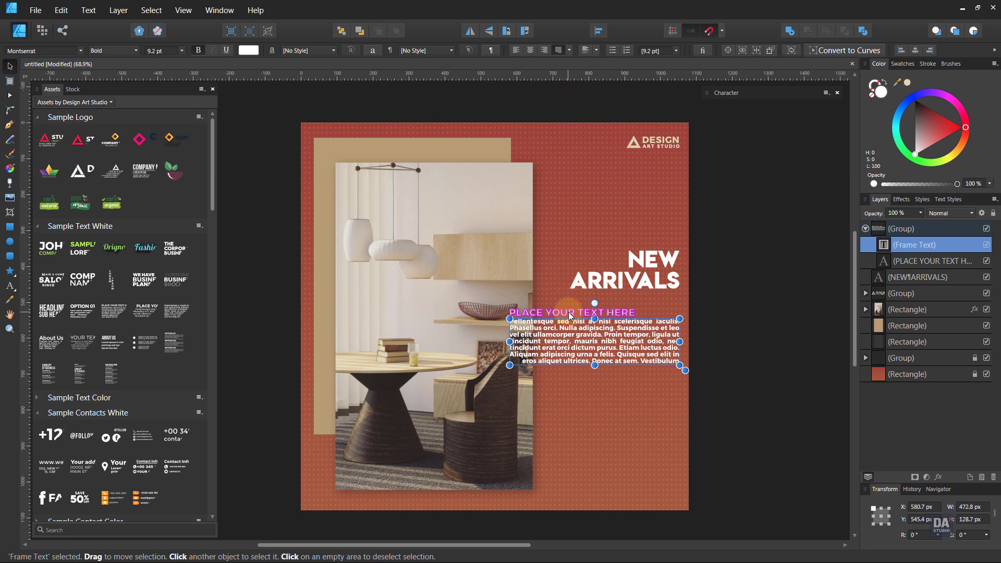
{"action": "left_click_drag", "start_coordinate": [570, 316], "coordinate": [610, 317]}
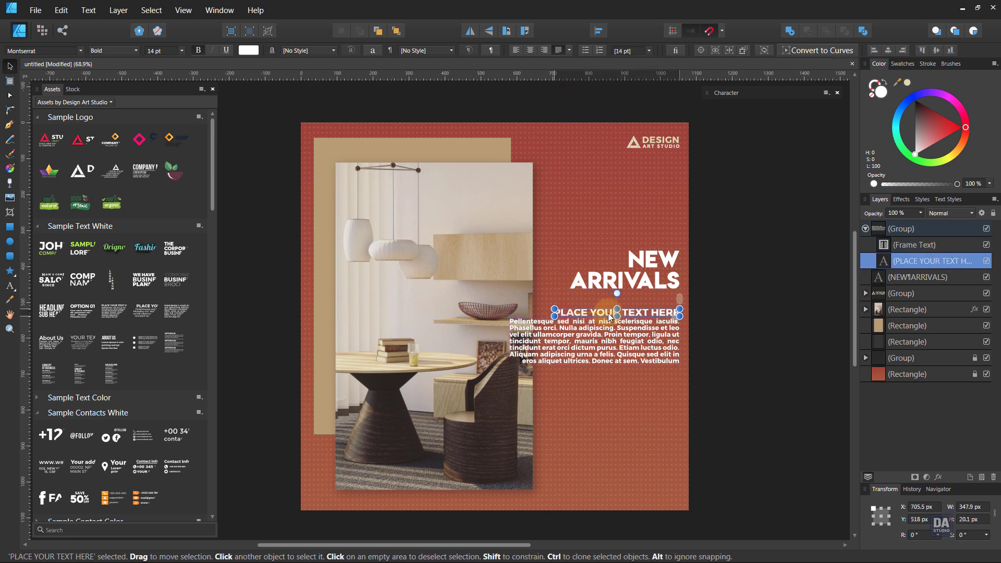
{"action": "left_click", "coordinate": [754, 348]}
Resize the text block to fit under NEW ARRIVALS and shorten the paragraph frame.
{"action": "left_click", "coordinate": [597, 335]}
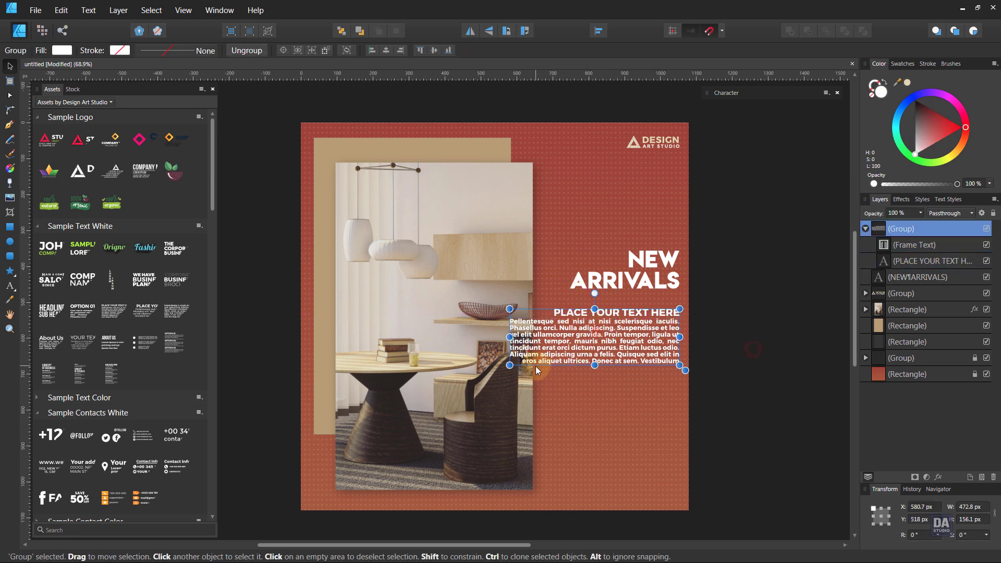
{"action": "mouse_move", "coordinate": [685, 371]}
{"action": "left_mouse_down"}
{"action": "mouse_move", "coordinate": [631, 353]}
{"action": "mouse_move", "coordinate": [636, 338]}
{"action": "mouse_move", "coordinate": [625, 337]}
{"action": "left_mouse_up"}
{"action": "mouse_move", "coordinate": [680, 347]}
{"action": "left_mouse_down"}
{"action": "mouse_move", "coordinate": [685, 357]}
{"action": "mouse_move", "coordinate": [656, 338]}
{"action": "left_mouse_up"}
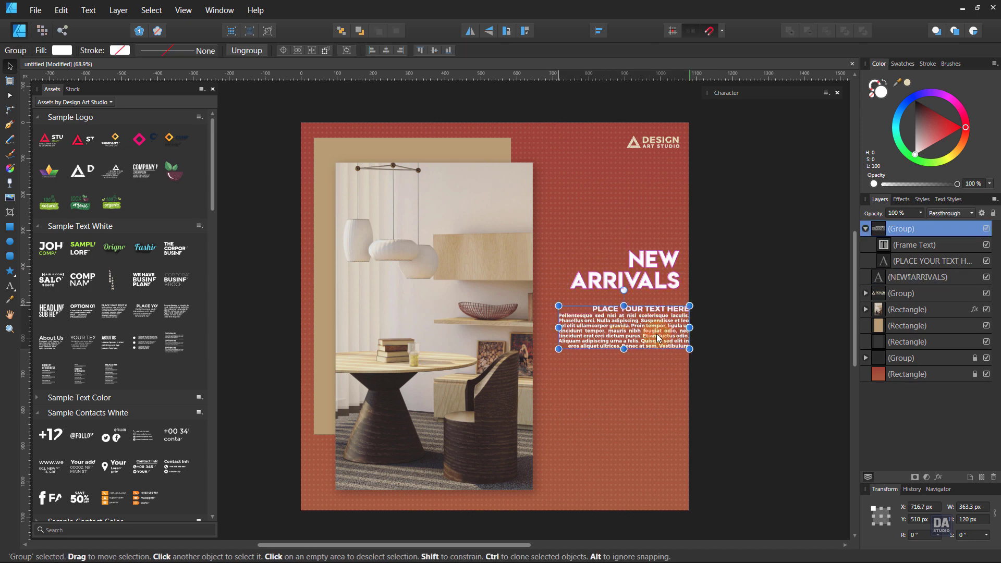
{"action": "left_click", "coordinate": [790, 355]}
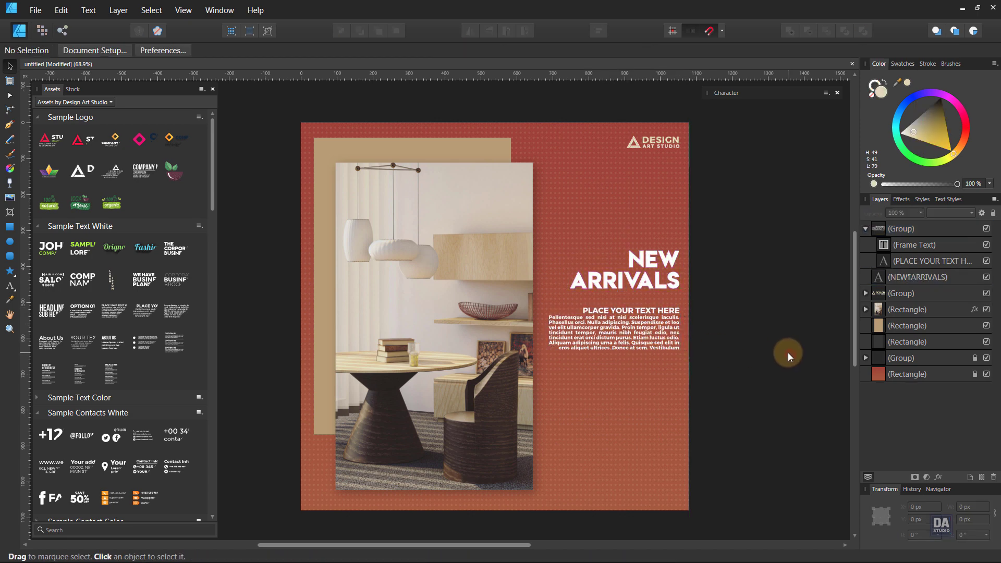
{"action": "double_click", "coordinate": [611, 343]}
{"action": "left_click_drag", "start_coordinate": [618, 347], "coordinate": [616, 344]}
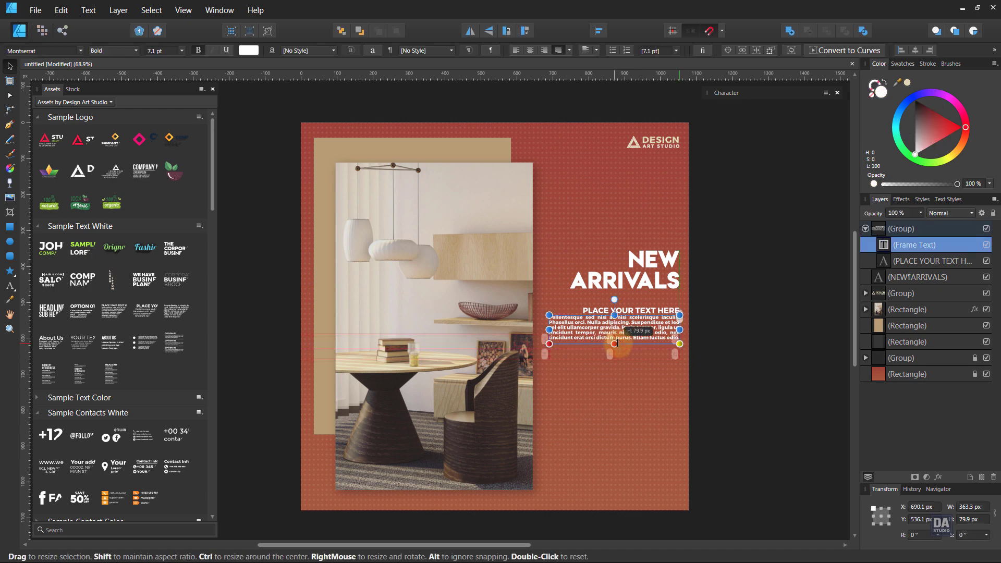
{"action": "left_click", "coordinate": [762, 336]}
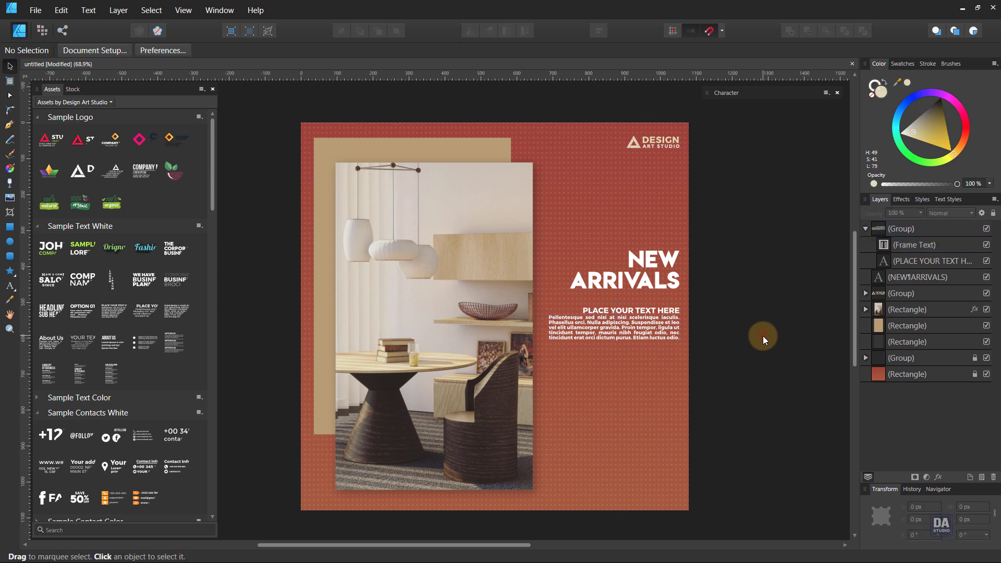
{"action": "double_click", "coordinate": [671, 338]}
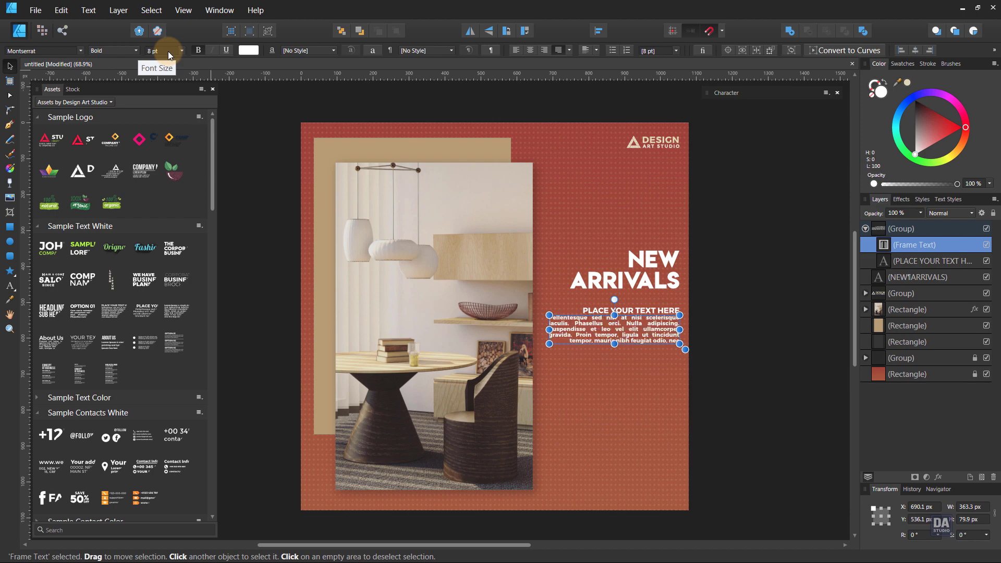
{"action": "left_click", "coordinate": [751, 362]}
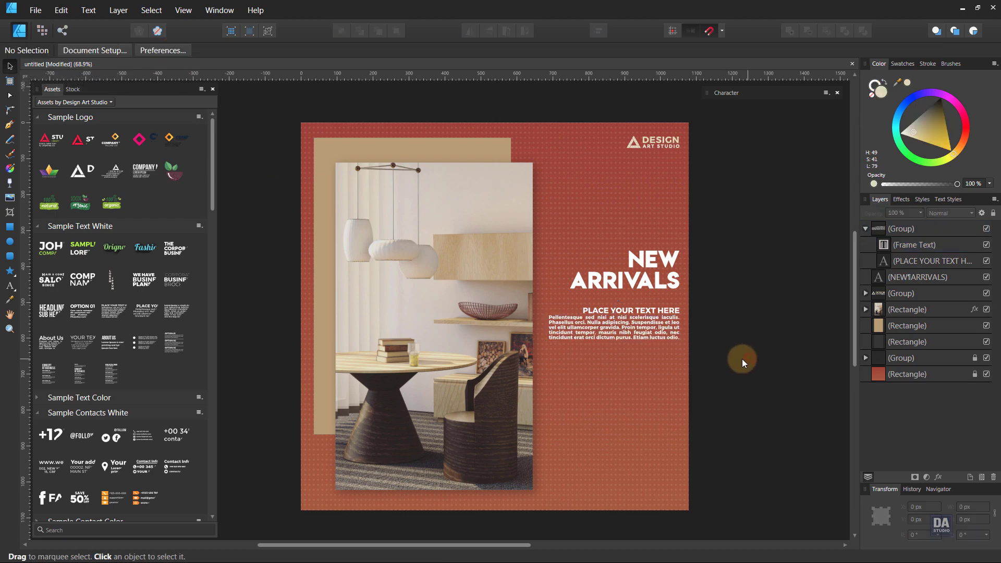
Set the body paragraph's Leading Override to 10 pt.
{"action": "double_click", "coordinate": [645, 339]}
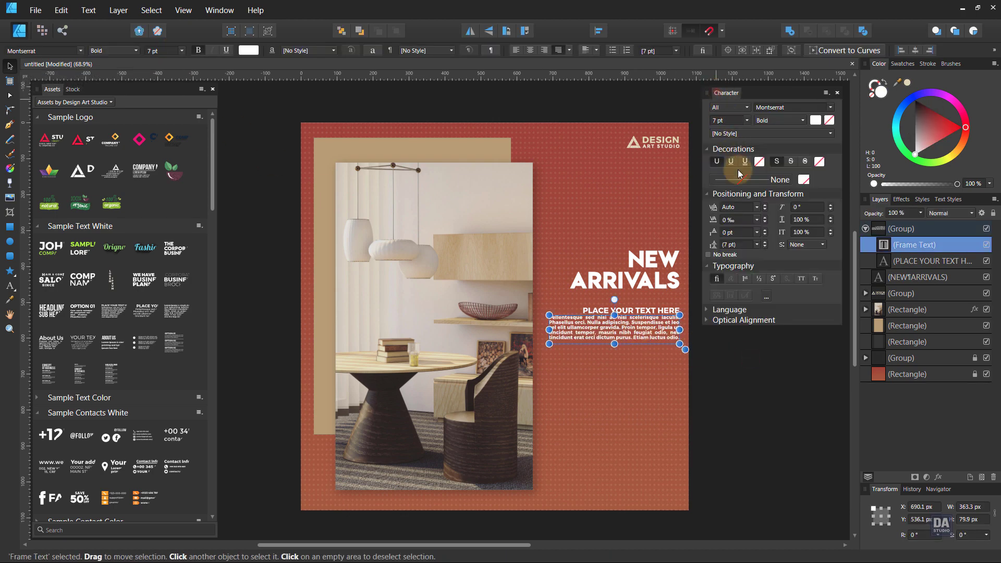
{"action": "scroll", "coordinate": [737, 245], "scroll_direction": "up", "scroll_amount": 2}
{"action": "scroll", "coordinate": [737, 245], "scroll_direction": "up", "scroll_amount": 2}
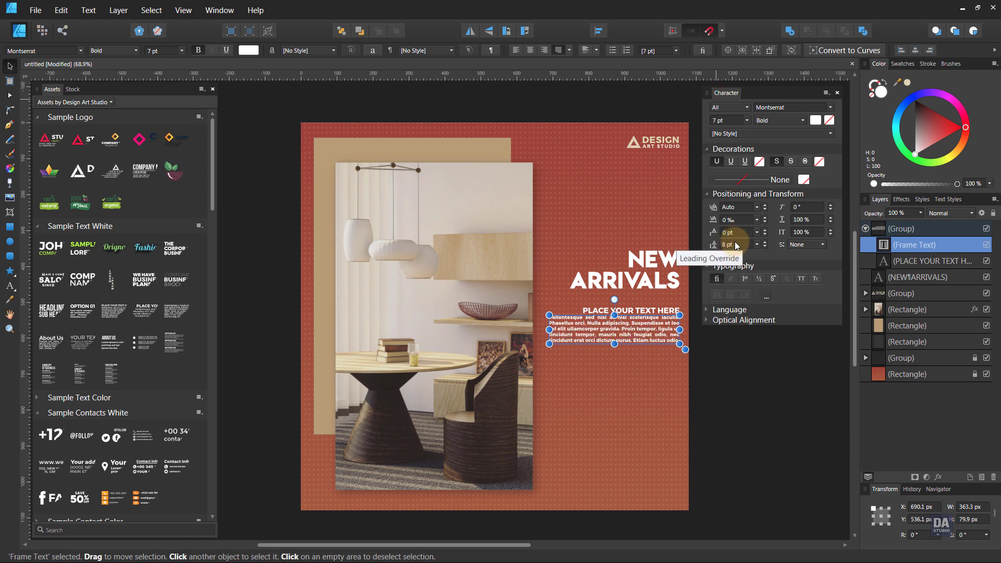
{"action": "scroll", "coordinate": [737, 245], "scroll_direction": "up", "scroll_amount": 1}
{"action": "scroll", "coordinate": [737, 245], "scroll_direction": "up", "scroll_amount": 1}
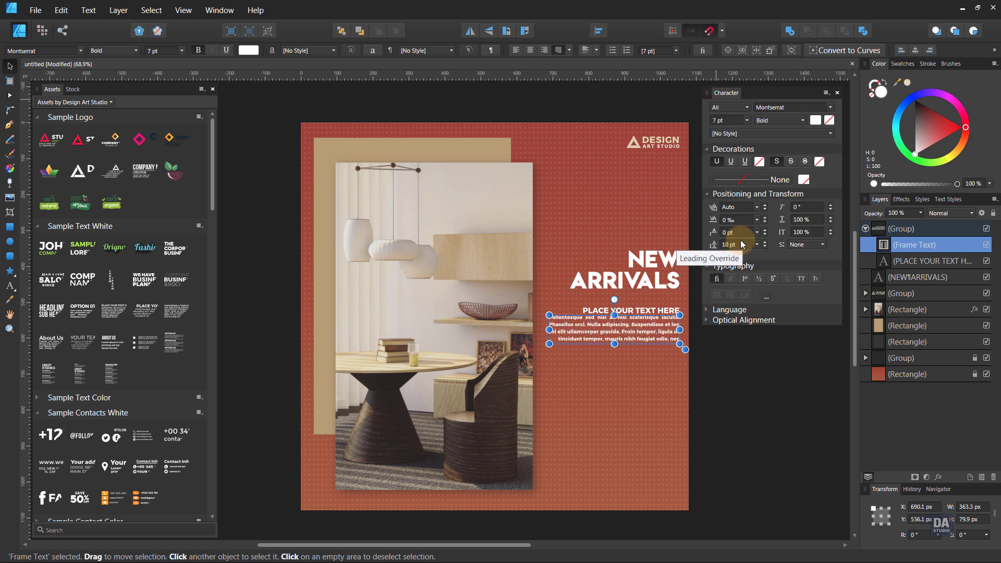
{"action": "left_click", "coordinate": [793, 83]}
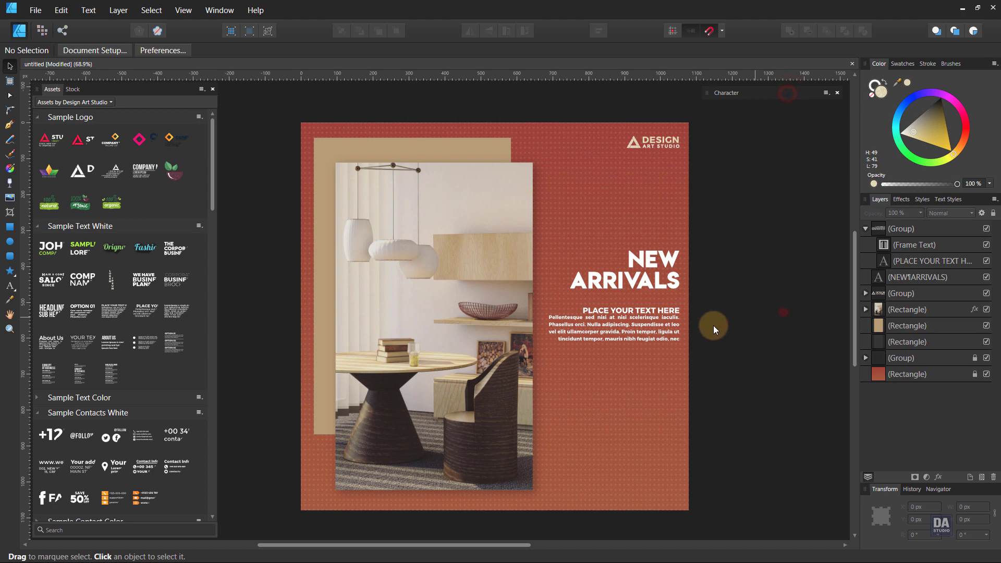
Move the PLACE YOUR TEXT HERE headline up slightly.
{"action": "scroll", "coordinate": [650, 334], "scroll_direction": "up", "scroll_amount": 4}
{"action": "left_click", "coordinate": [652, 302]}
{"action": "left_click", "coordinate": [664, 258]}
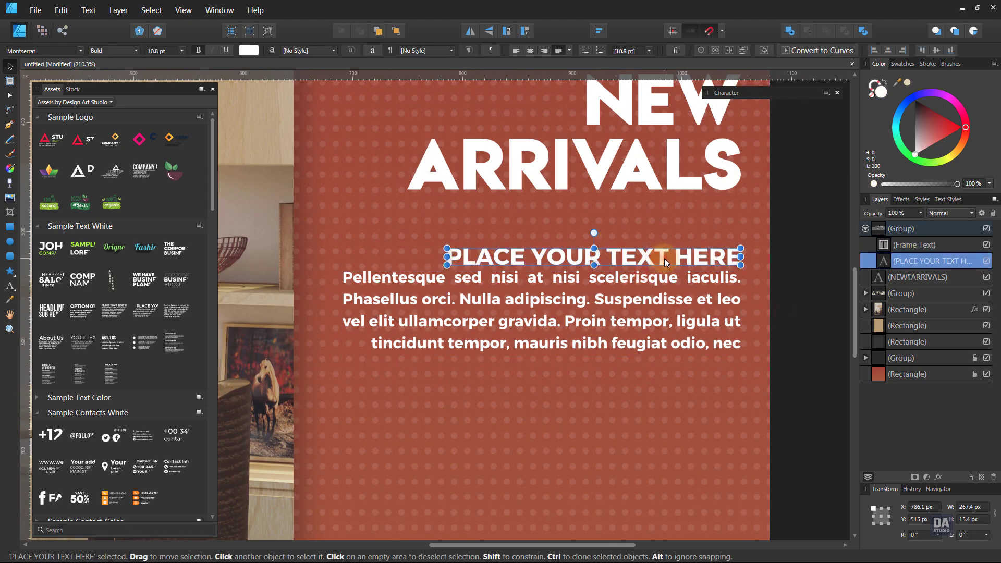
{"action": "left_click_drag", "start_coordinate": [665, 258], "coordinate": [665, 253]}
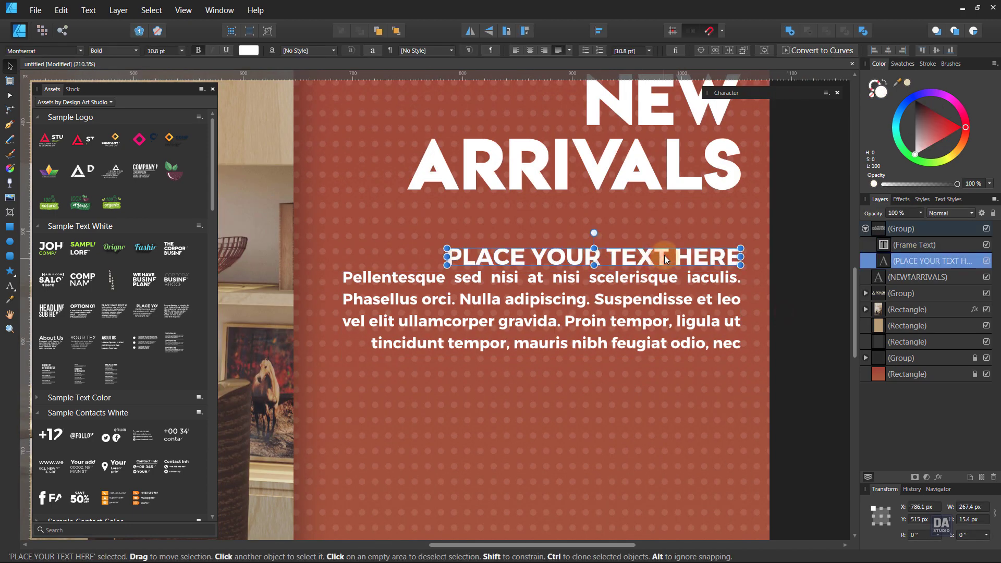
{"action": "left_click", "coordinate": [774, 288]}
{"action": "scroll", "coordinate": [733, 320], "scroll_direction": "down", "scroll_amount": 4}
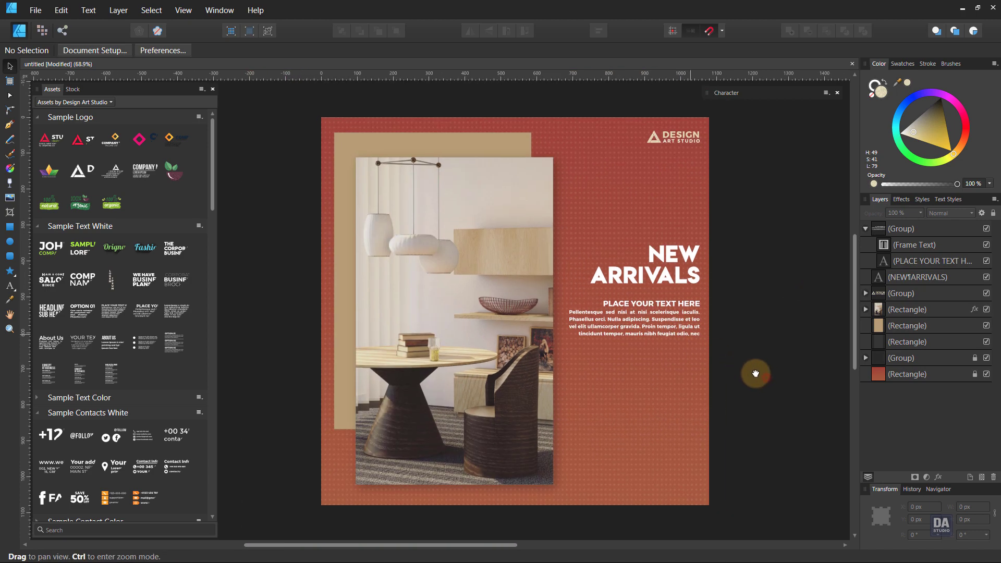
{"action": "left_click_drag", "start_coordinate": [756, 374], "coordinate": [729, 397]}
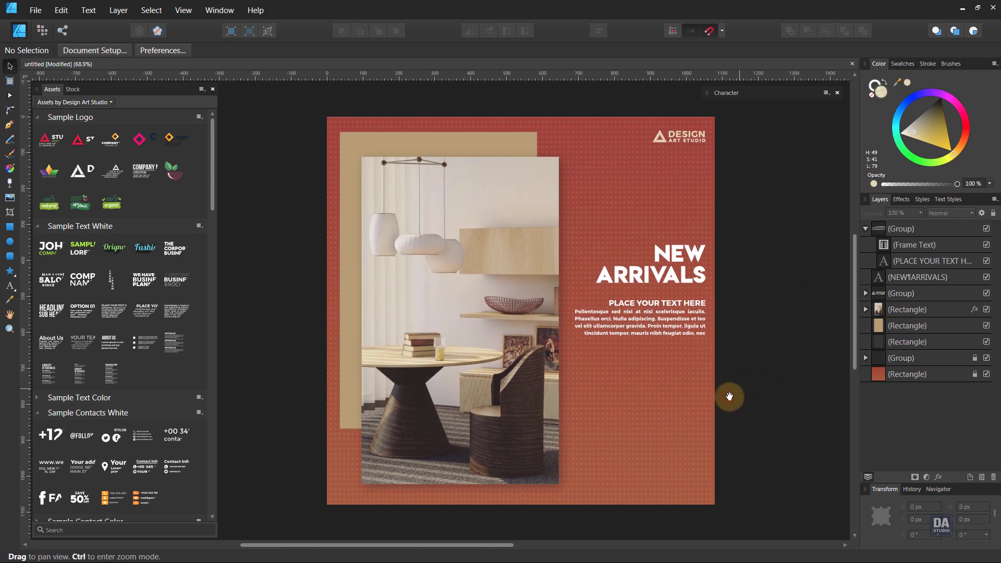
{"action": "scroll", "coordinate": [133, 425], "scroll_direction": "down", "scroll_amount": 2}
{"action": "scroll", "coordinate": [133, 425], "scroll_direction": "down", "scroll_amount": 6}
{"action": "scroll", "coordinate": [133, 424], "scroll_direction": "down", "scroll_amount": 3}
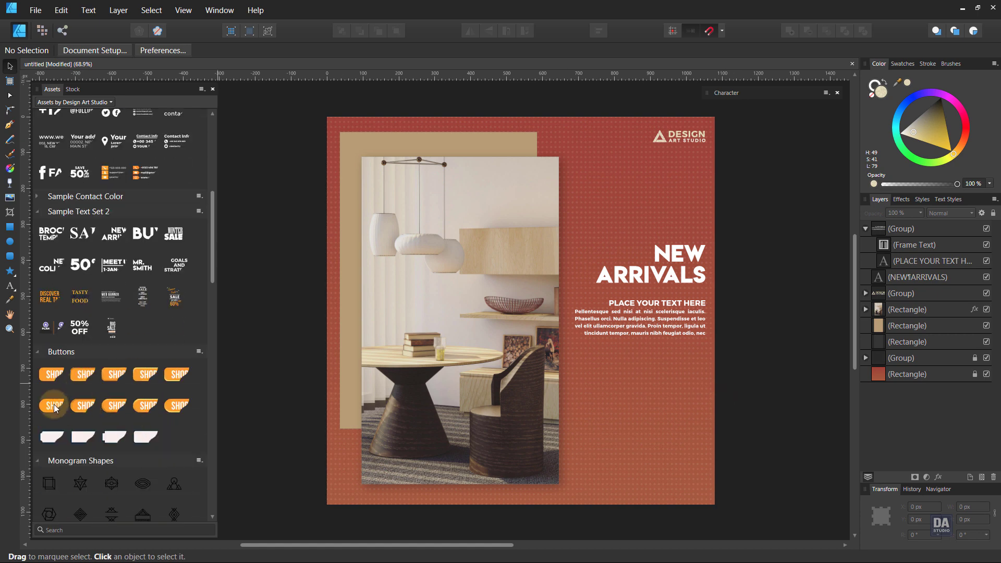
Place an orange SHOP NOW button below the text and widen its pill shape evenly.
{"action": "left_click_drag", "start_coordinate": [49, 406], "coordinate": [647, 459]}
{"action": "scroll", "coordinate": [674, 477], "scroll_direction": "up", "scroll_amount": 2}
{"action": "scroll", "coordinate": [676, 484], "scroll_direction": "up", "scroll_amount": 2}
{"action": "scroll", "coordinate": [658, 447], "scroll_direction": "up", "scroll_amount": 2}
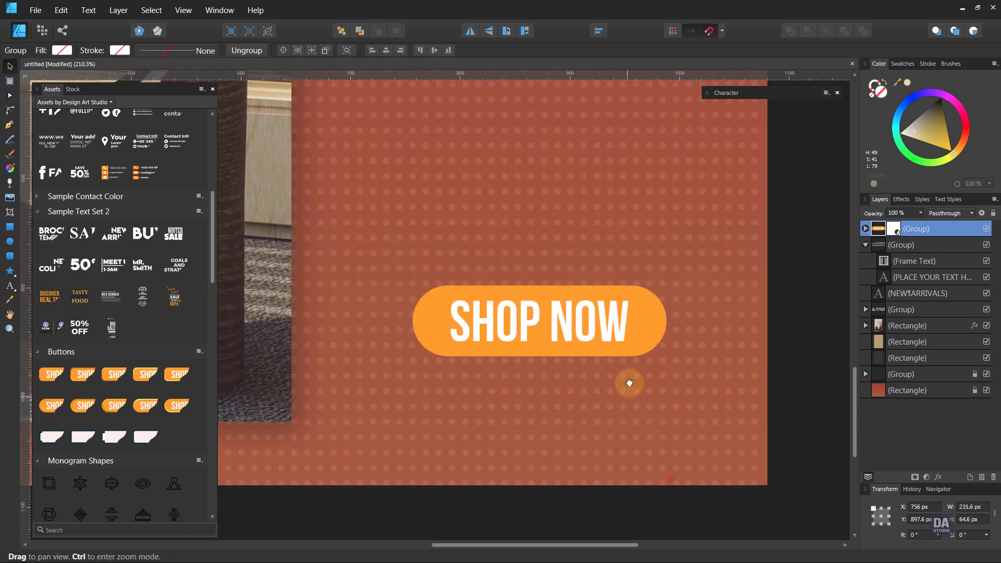
{"action": "left_click_drag", "start_coordinate": [630, 384], "coordinate": [617, 360]}
{"action": "left_click_drag", "start_coordinate": [622, 309], "coordinate": [668, 337]}
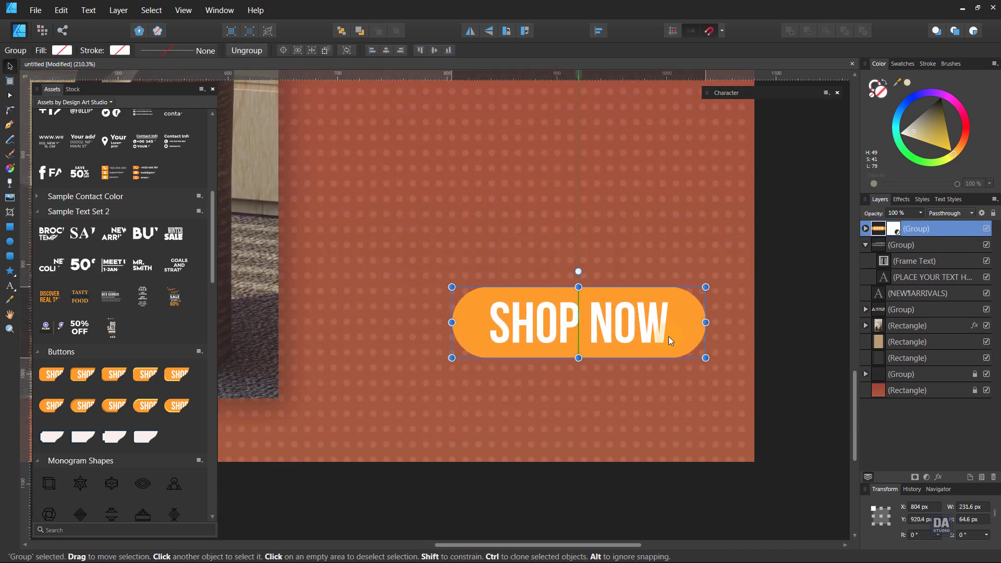
{"action": "double_click", "coordinate": [694, 328]}
{"action": "left_click_drag", "start_coordinate": [706, 324], "coordinate": [740, 327]}
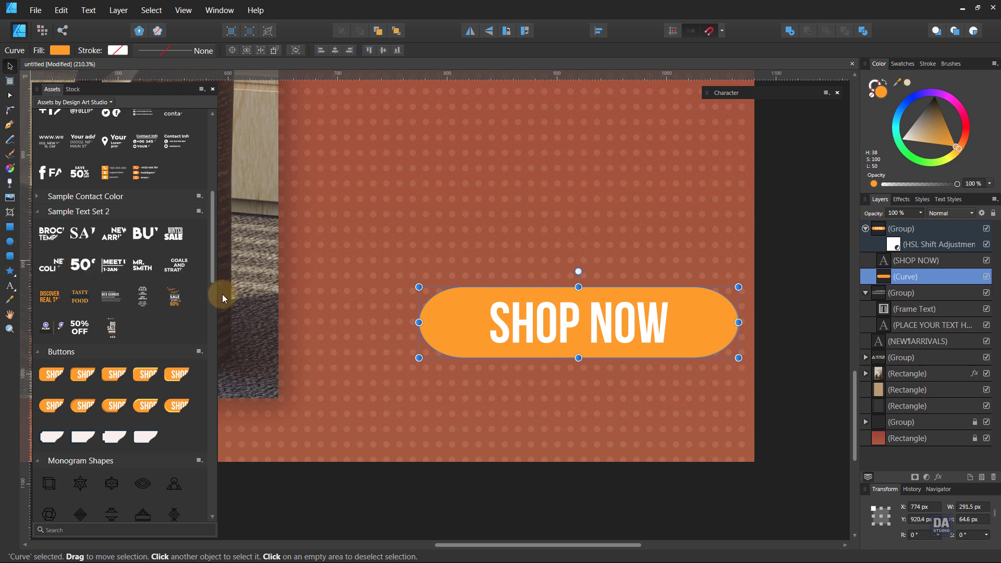
Increase the SHOP NOW tracking in the Character panel, then collapse that panel.
{"action": "left_click", "coordinate": [516, 328]}
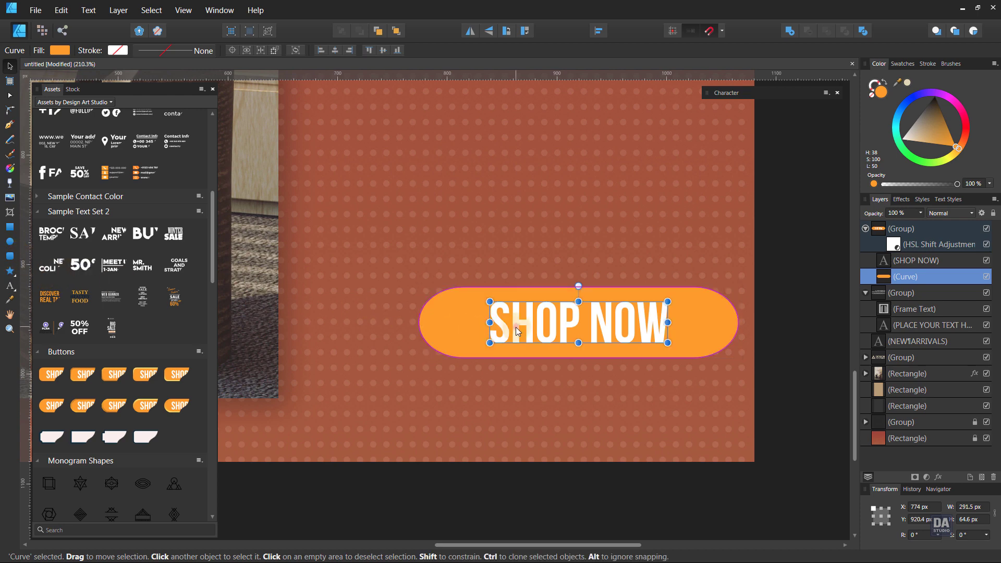
{"action": "left_click", "coordinate": [725, 94]}
{"action": "left_click_drag", "start_coordinate": [739, 219], "coordinate": [745, 220]}
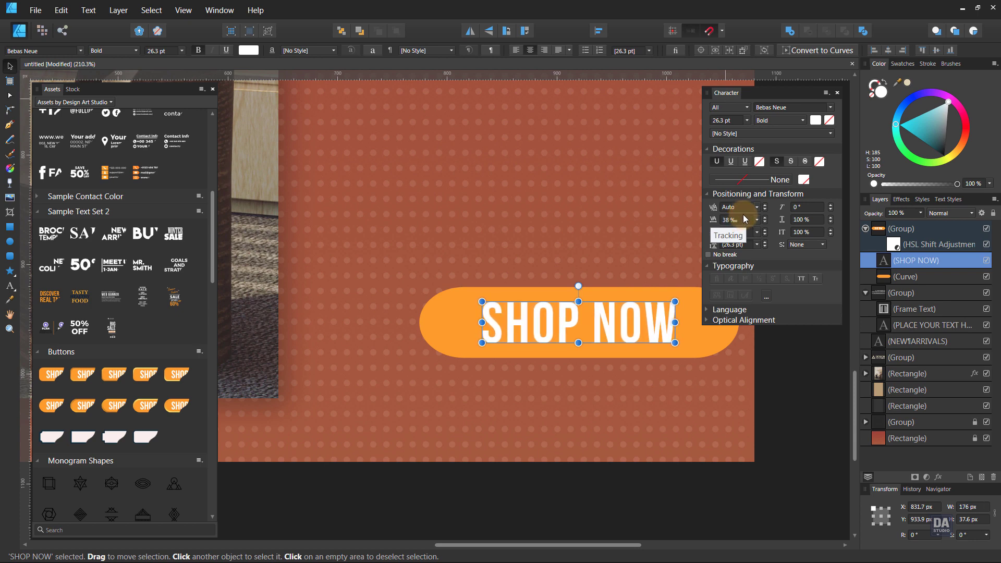
{"action": "left_click", "coordinate": [790, 93]}
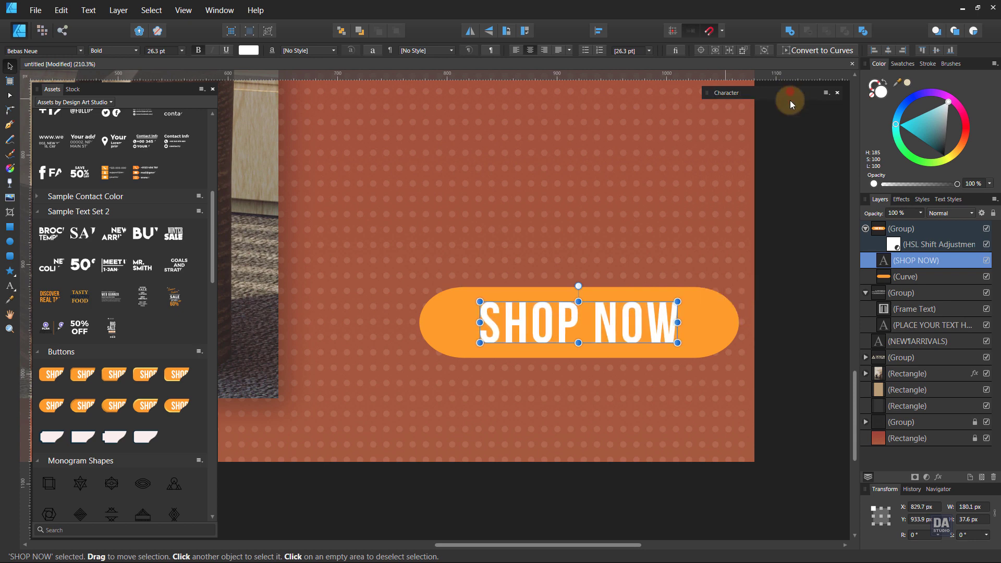
{"action": "left_click", "coordinate": [716, 326]}
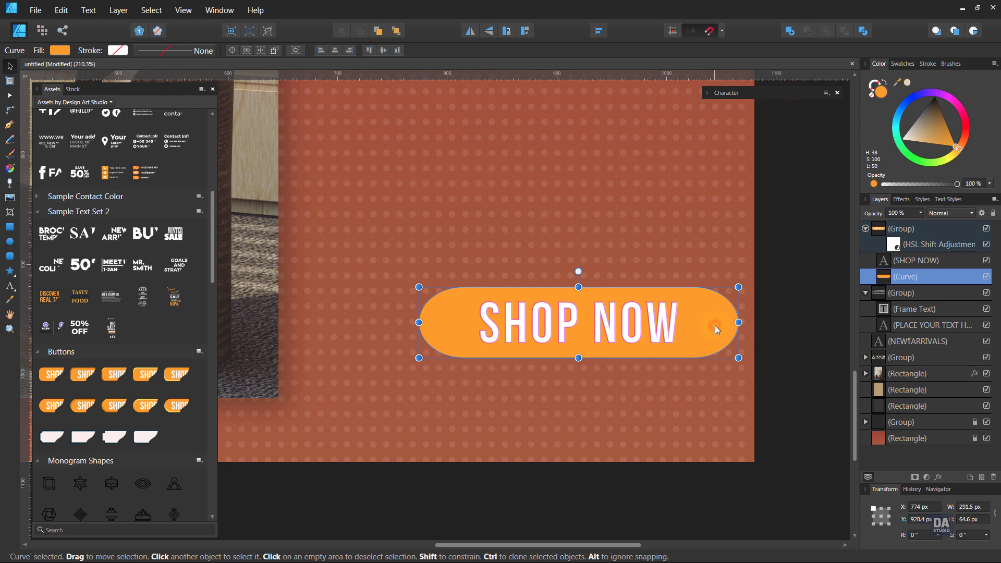
Swap the pill's fill to a light-beige stroke of 1 pt with no fill.
{"action": "left_click", "coordinate": [885, 88]}
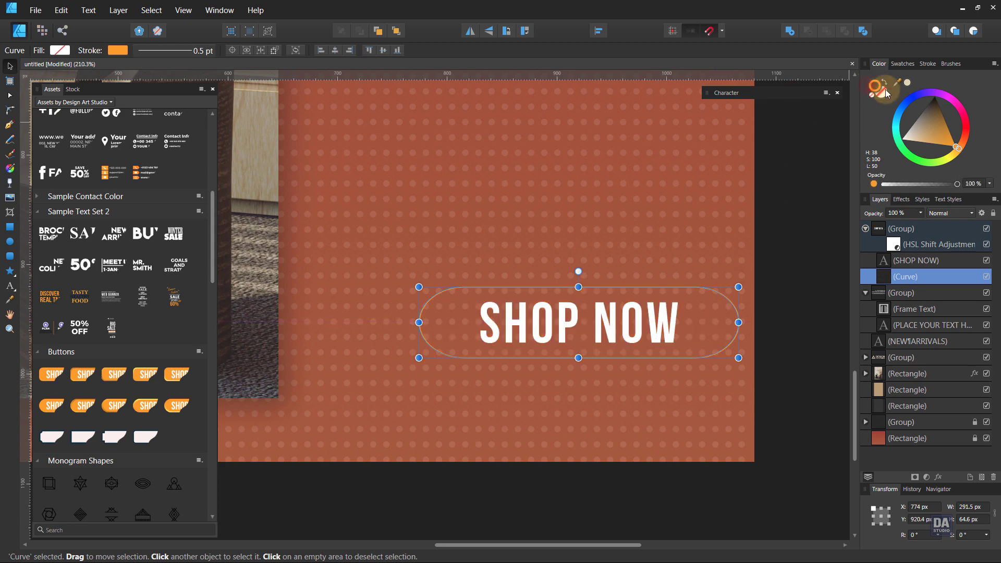
{"action": "left_click", "coordinate": [908, 87]}
{"action": "left_click", "coordinate": [927, 64]}
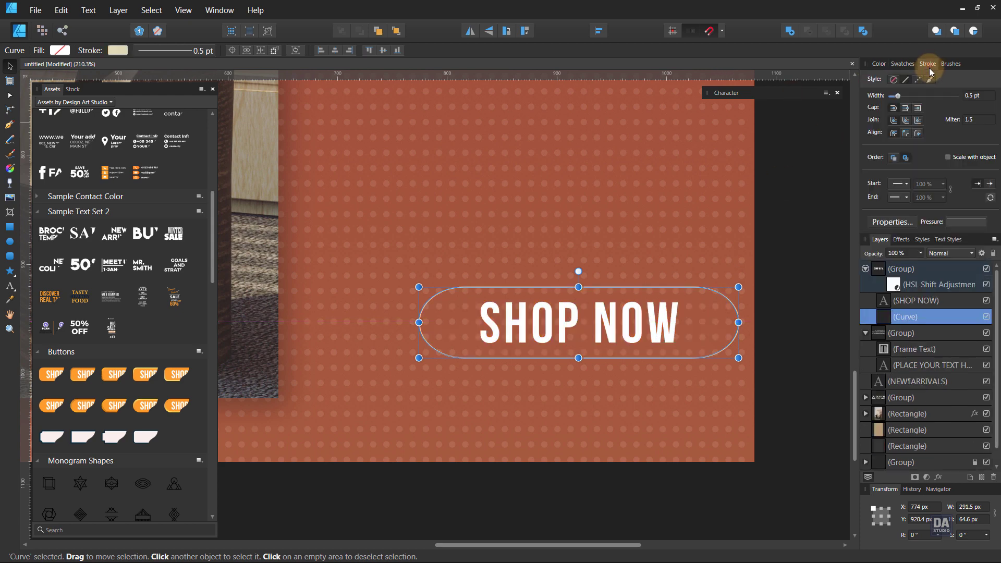
{"action": "scroll", "coordinate": [972, 98], "scroll_direction": "up", "scroll_amount": 1}
{"action": "left_click", "coordinate": [836, 274]}
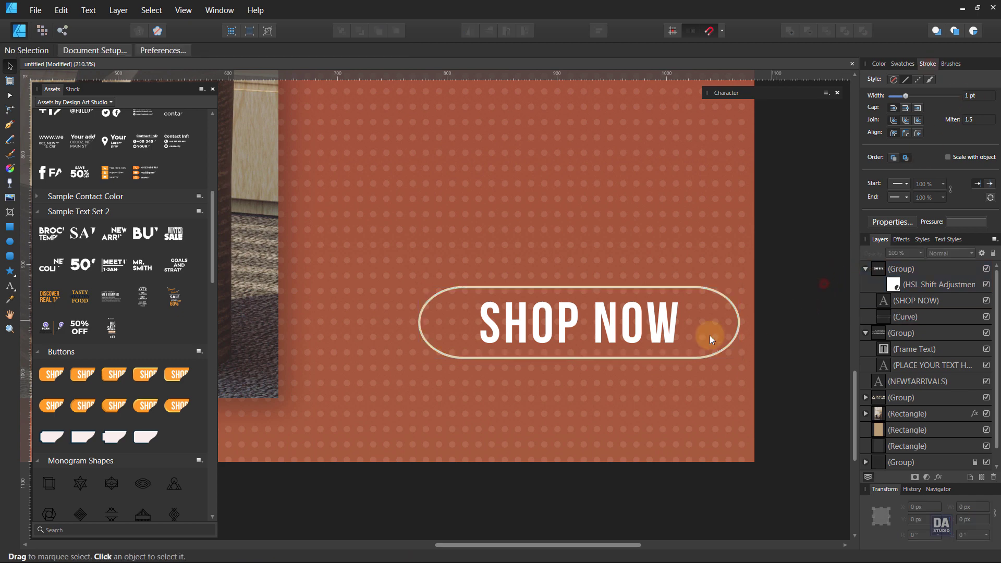
{"action": "scroll", "coordinate": [626, 402], "scroll_direction": "down", "scroll_amount": 5}
Make the SHOP NOW lettering cream to match the outline.
{"action": "left_click", "coordinate": [640, 367]}
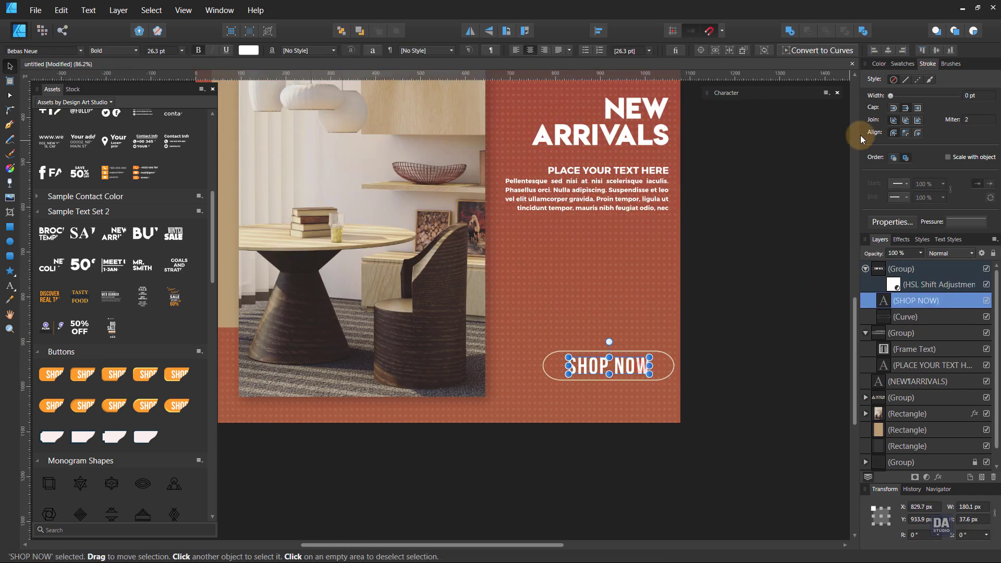
{"action": "left_click", "coordinate": [903, 65]}
{"action": "left_click", "coordinate": [749, 302]}
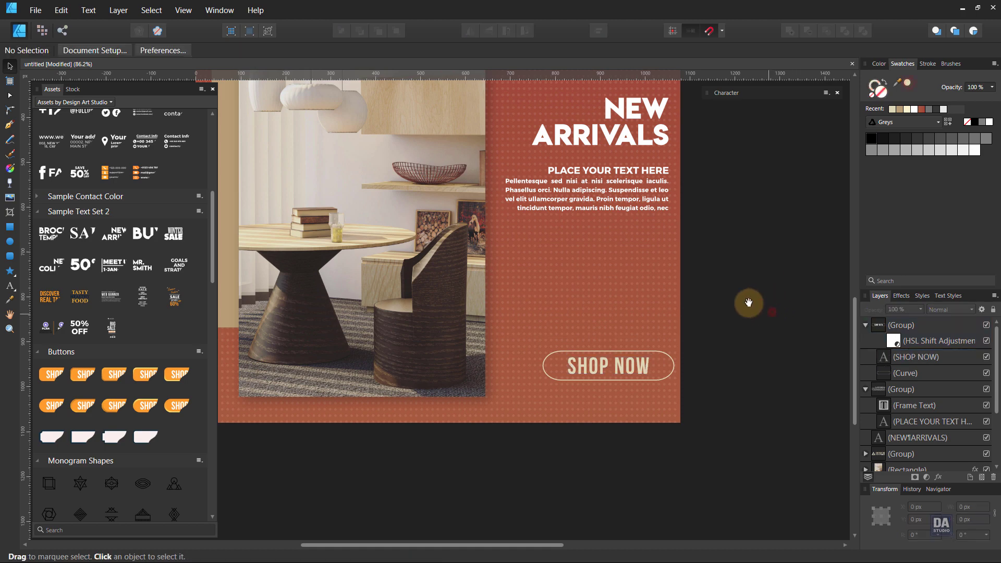
{"action": "scroll", "coordinate": [725, 360], "scroll_direction": "up", "scroll_amount": 3}
{"action": "left_click", "coordinate": [652, 260]}
{"action": "left_click", "coordinate": [649, 301], "text": "shift"}
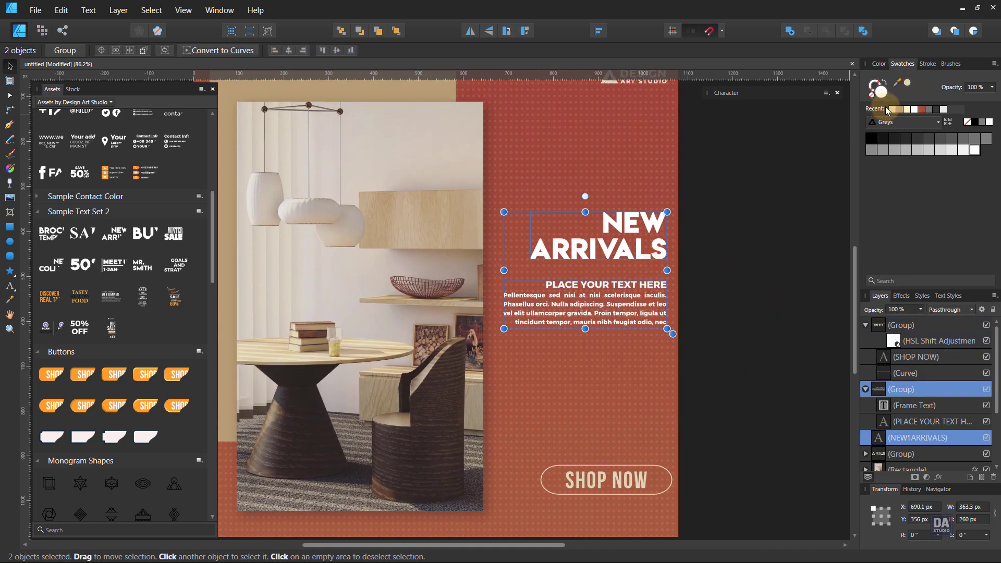
Apply the beige swatch to the NEW ARRIVALS heading and body text.
{"action": "left_click", "coordinate": [909, 85]}
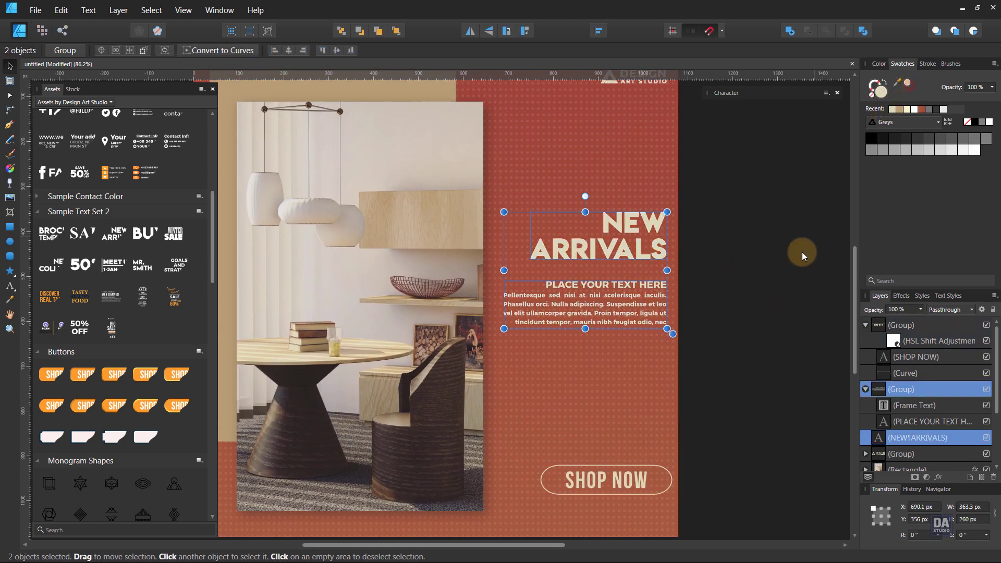
{"action": "left_click", "coordinate": [802, 252]}
{"action": "left_click_drag", "start_coordinate": [736, 320], "coordinate": [581, 265]}
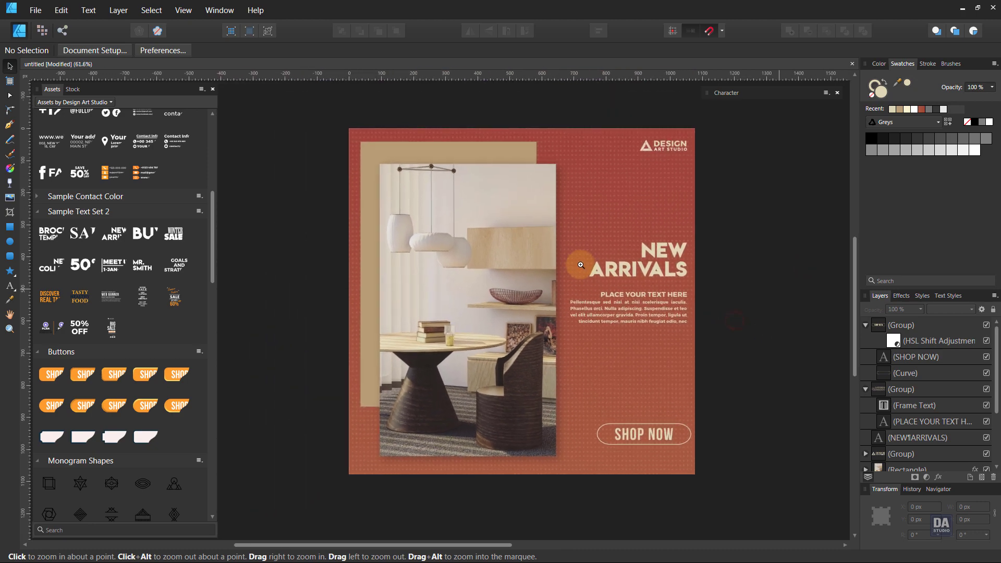
{"action": "key", "text": "v"}
{"action": "left_click", "coordinate": [650, 443]}
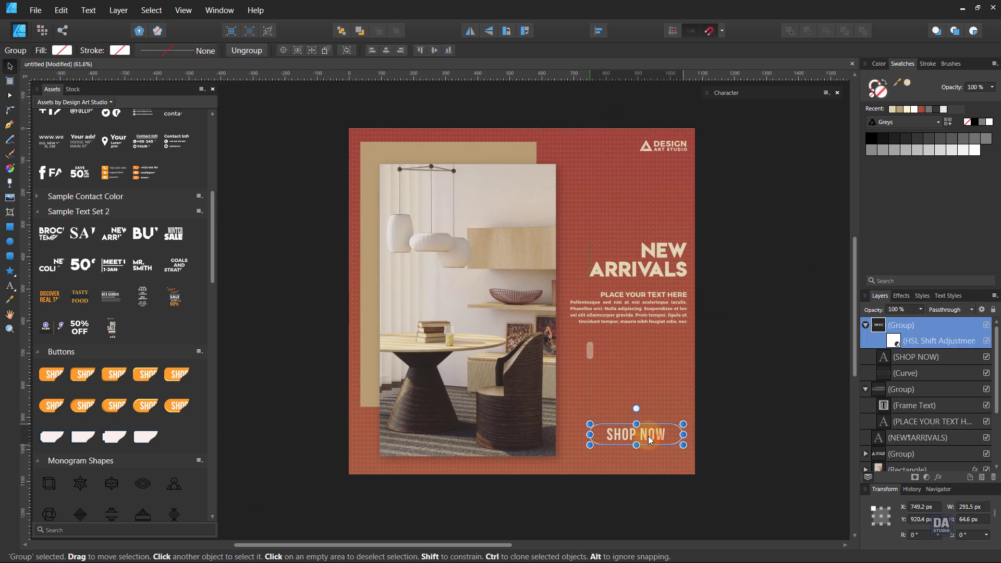
{"action": "left_click", "coordinate": [668, 382]}
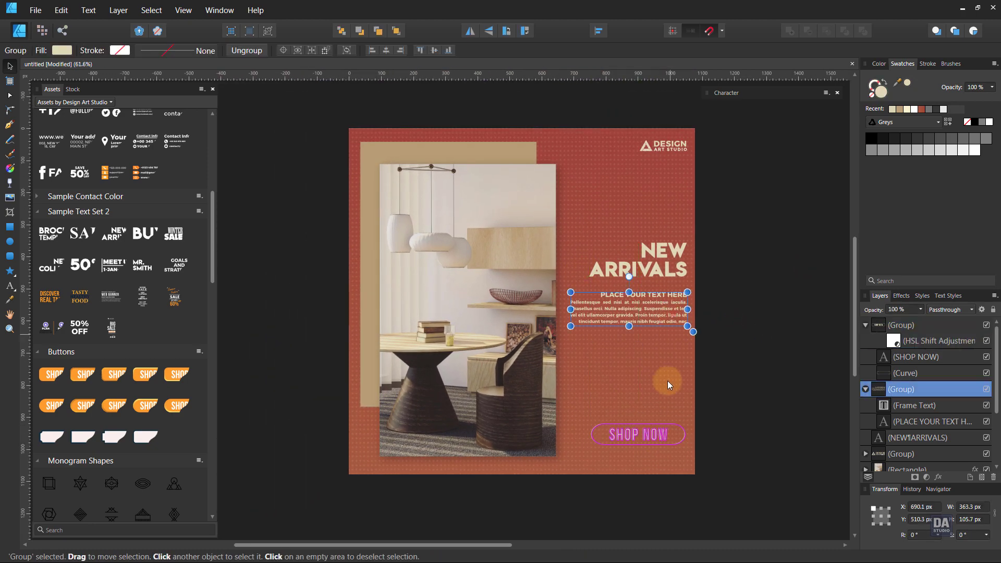
{"action": "left_click", "coordinate": [664, 435]}
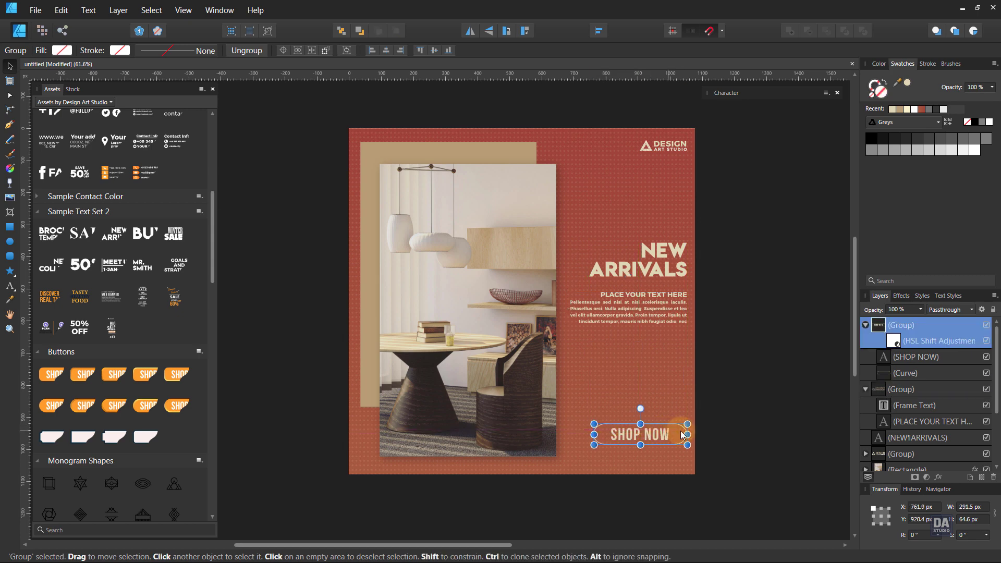
{"action": "left_click", "coordinate": [746, 436]}
Narrow the SHOP NOW pill outline evenly and nudge the button slightly right.
{"action": "scroll", "coordinate": [684, 450], "scroll_direction": "up", "scroll_amount": 2}
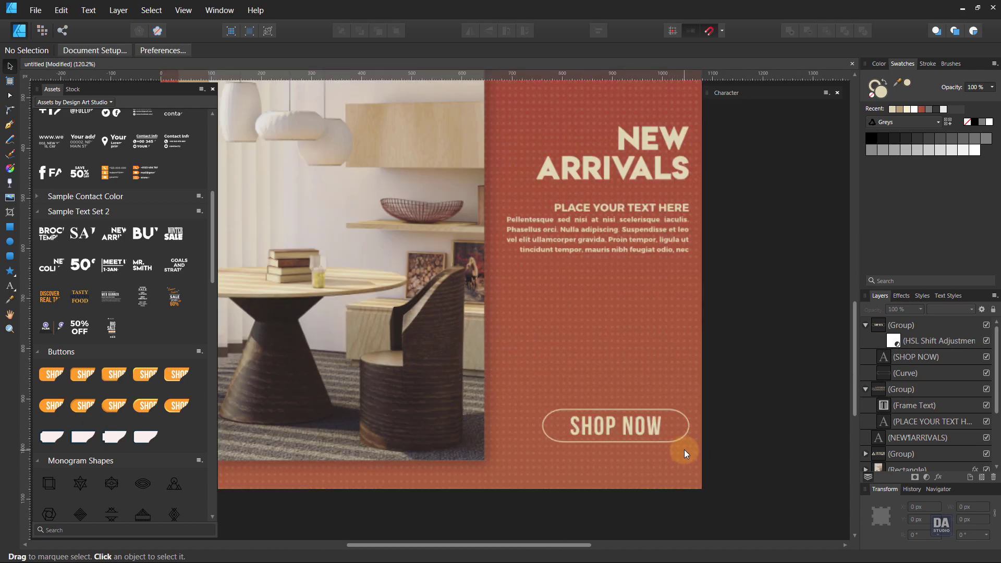
{"action": "scroll", "coordinate": [677, 438], "scroll_direction": "up", "scroll_amount": 4}
{"action": "scroll", "coordinate": [671, 433], "scroll_direction": "up", "scroll_amount": 1}
{"action": "left_click", "coordinate": [703, 399]}
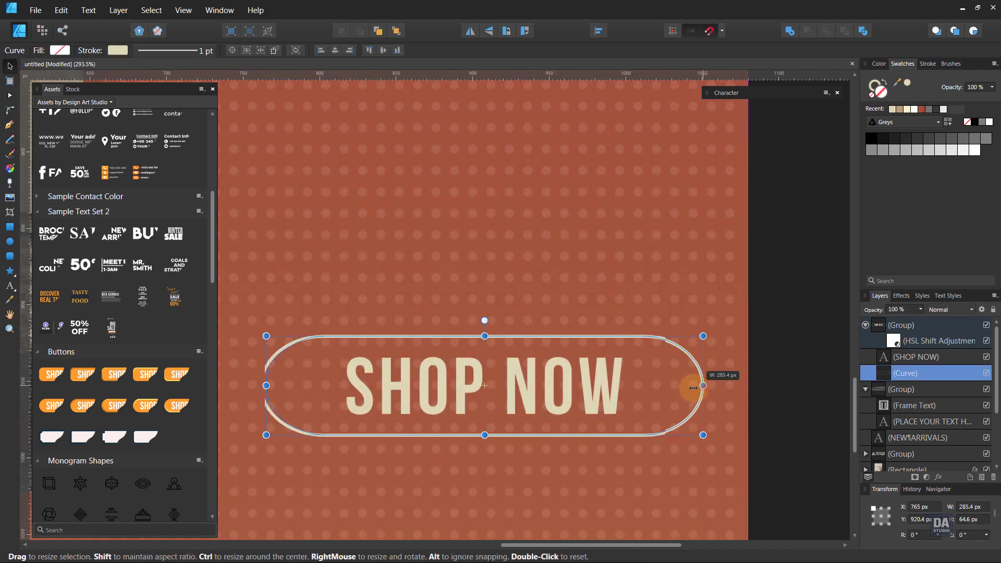
{"action": "left_click_drag", "start_coordinate": [704, 399], "coordinate": [690, 399]}
{"action": "left_click", "coordinate": [710, 392]}
{"action": "left_click", "coordinate": [593, 386]}
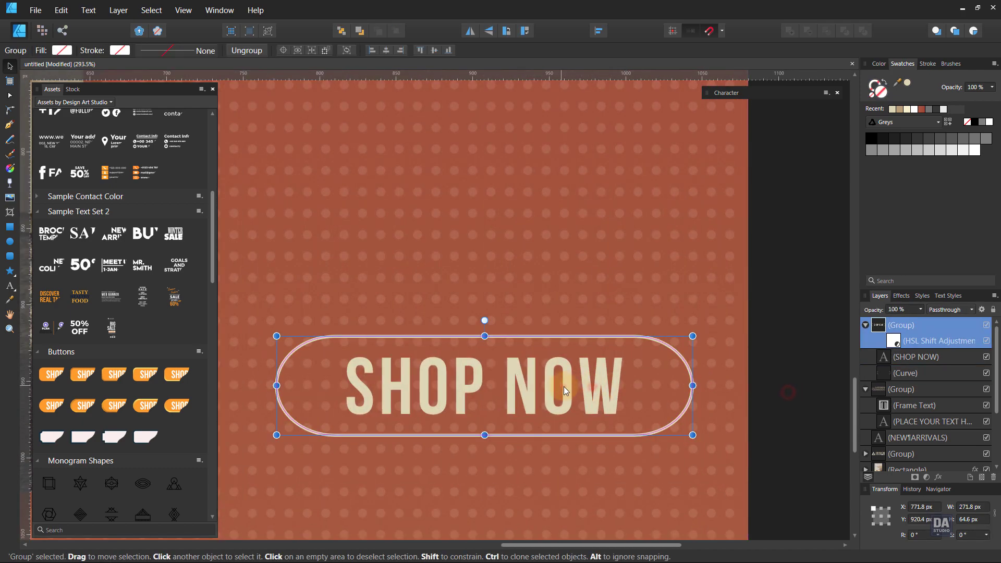
{"action": "left_click_drag", "start_coordinate": [565, 386], "coordinate": [579, 387]}
{"action": "left_click", "coordinate": [785, 406]}
Move the NEW ARRIVALS heading and body text slightly lower together.
{"action": "scroll", "coordinate": [785, 405], "scroll_direction": "down", "scroll_amount": 5}
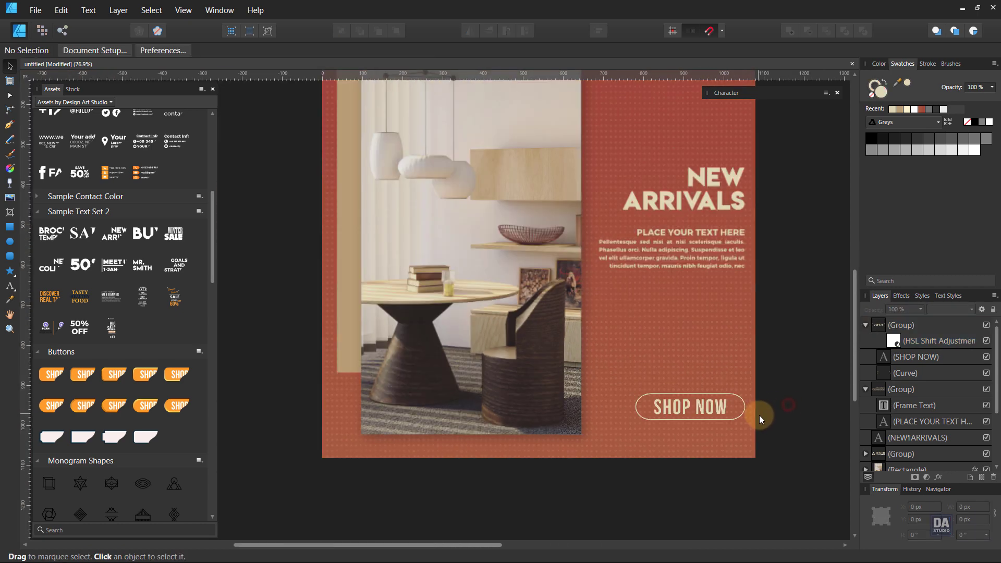
{"action": "scroll", "coordinate": [759, 415], "scroll_direction": "down", "scroll_amount": 1}
{"action": "scroll", "coordinate": [762, 412], "scroll_direction": "down", "scroll_amount": 1}
{"action": "left_click", "coordinate": [729, 323]}
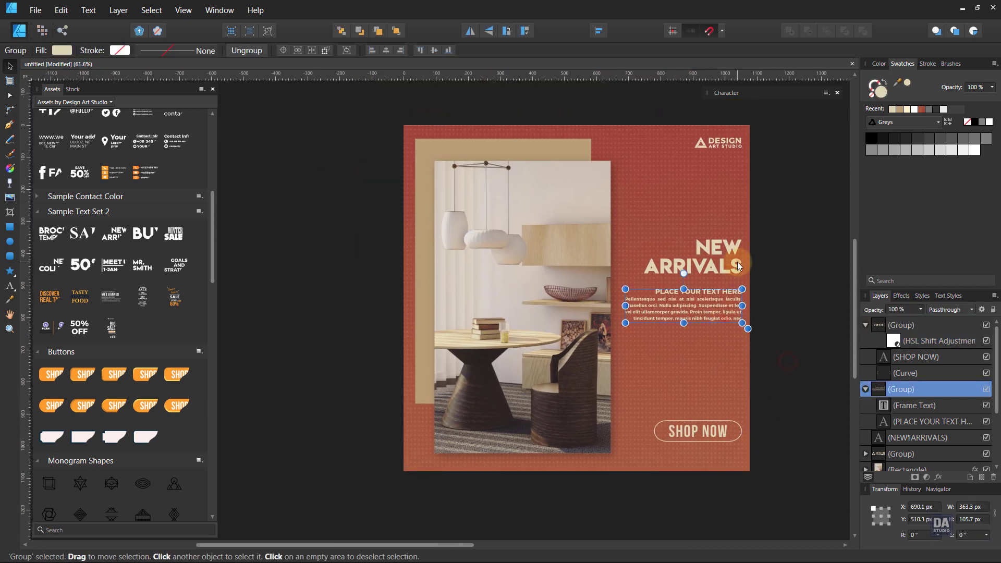
{"action": "left_click", "coordinate": [729, 263], "text": "shift"}
{"action": "left_click_drag", "start_coordinate": [729, 263], "coordinate": [729, 277]}
{"action": "left_click", "coordinate": [769, 293]}
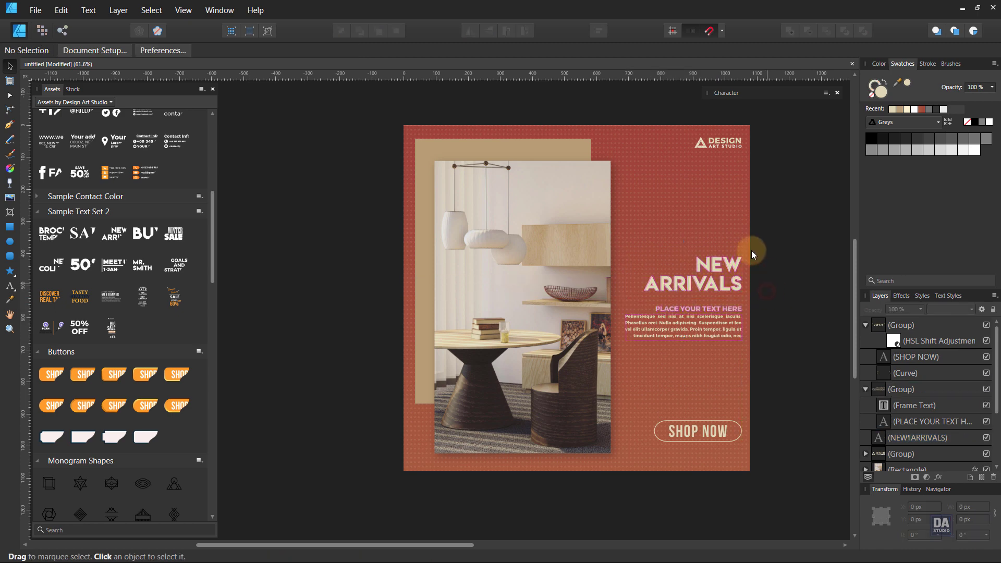
{"action": "left_click", "coordinate": [728, 147]}
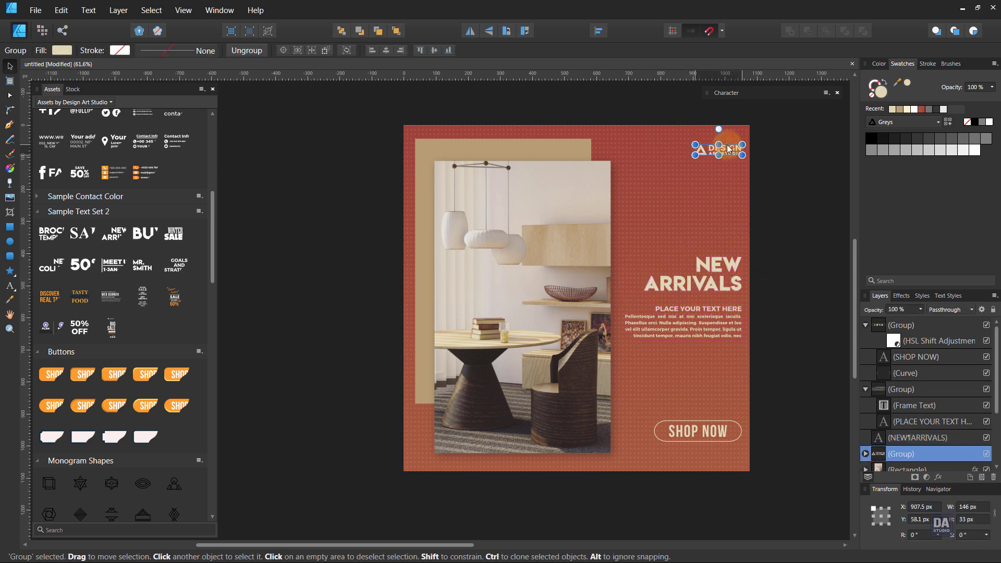
{"action": "left_click", "coordinate": [796, 183]}
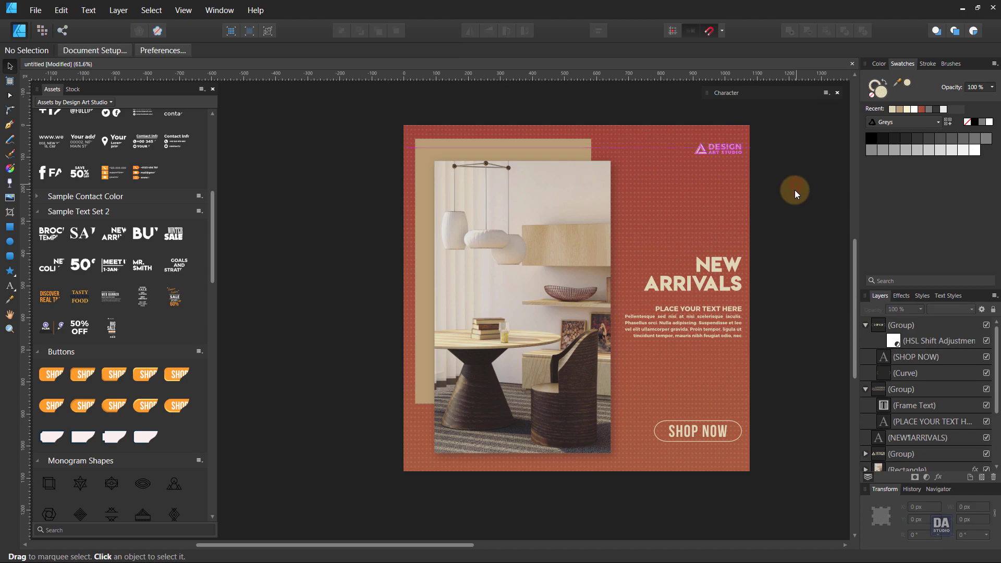
{"action": "left_click_drag", "start_coordinate": [765, 211], "coordinate": [681, 226]}
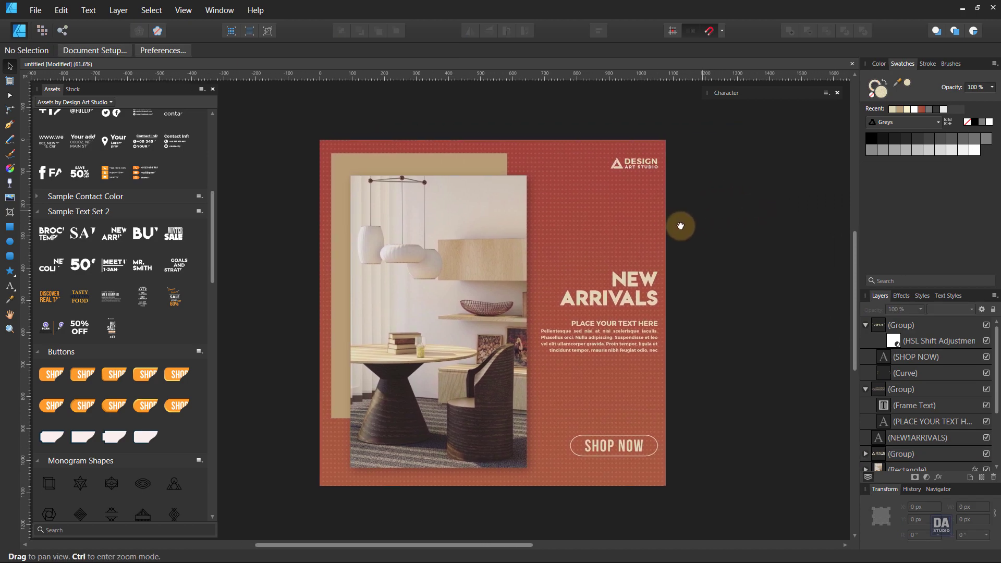